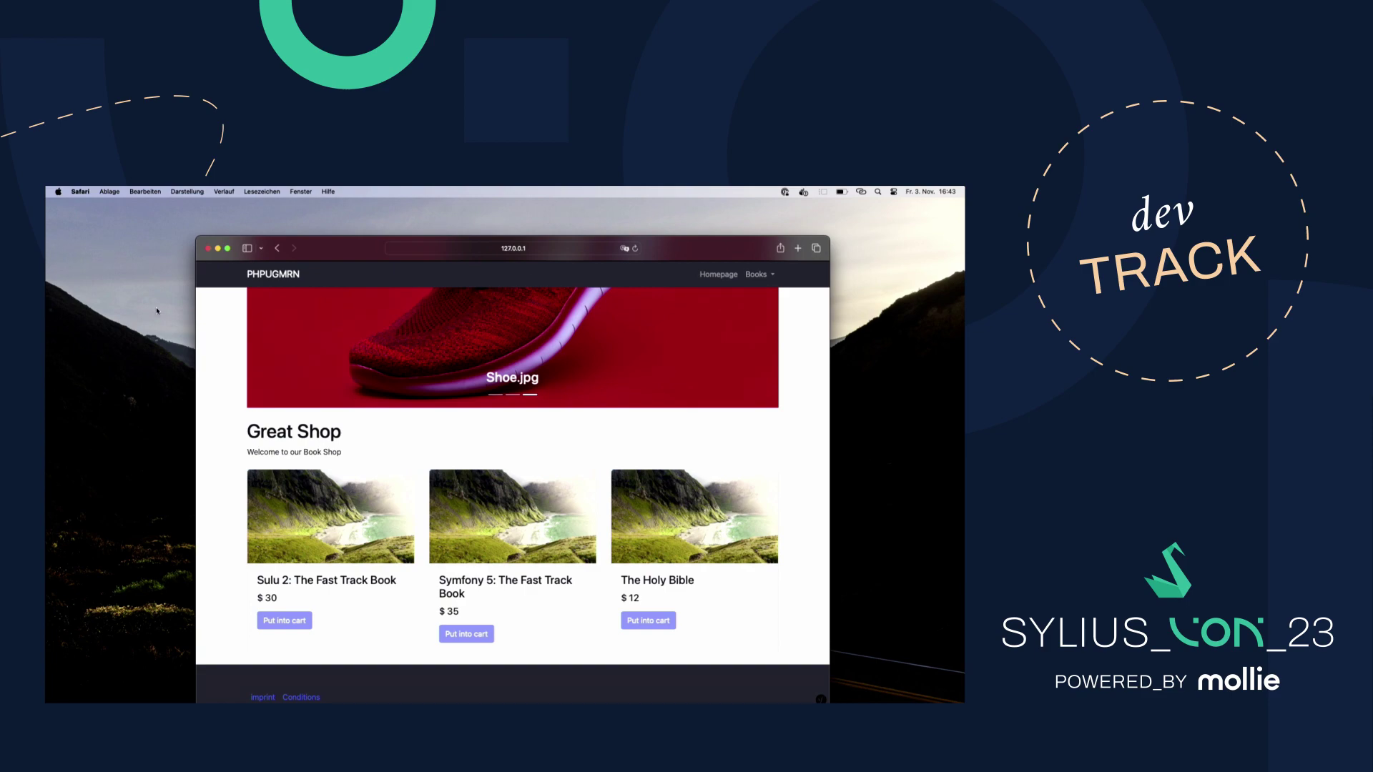
- Show Safari full screen and scroll the Great Shop homepage to its three books and footer
double_click(231, 254)
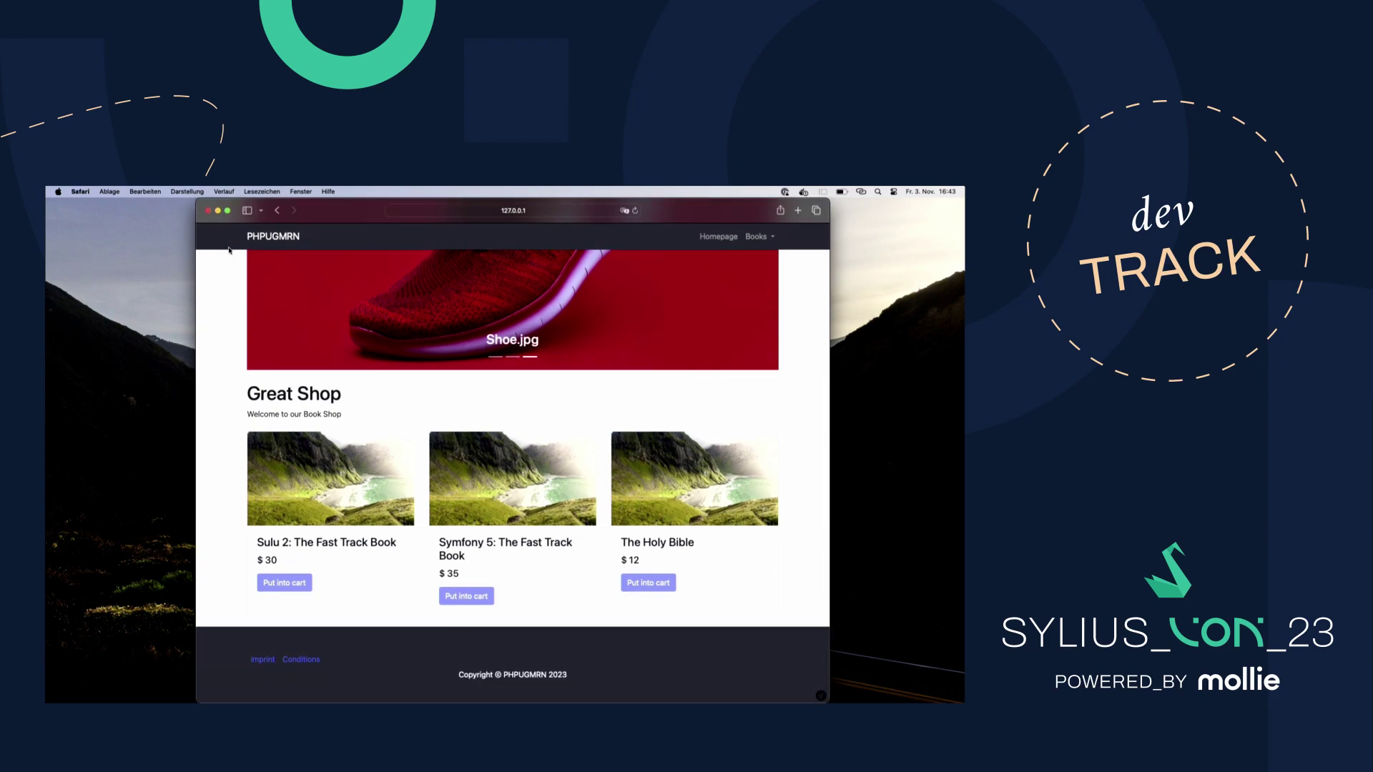
left_click(228, 210)
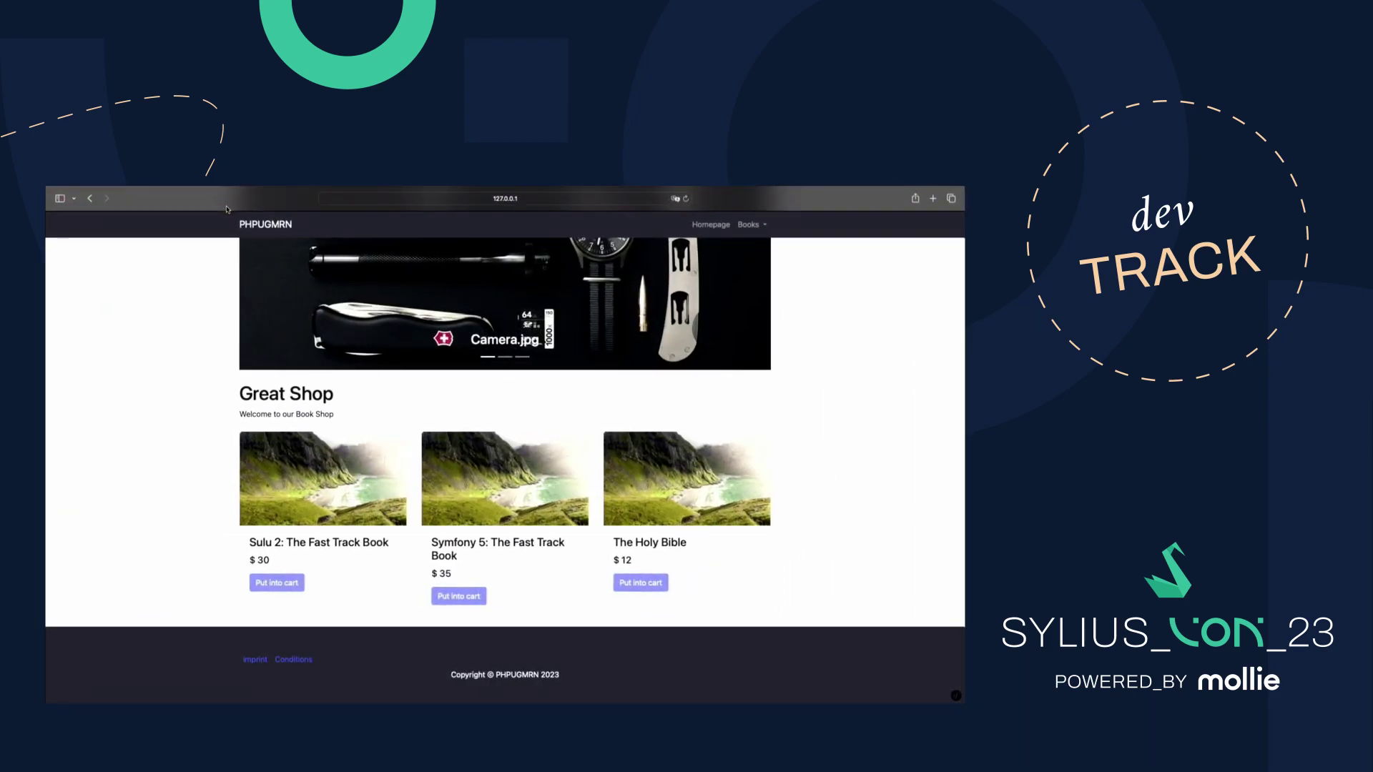
scroll(181, 354, "up", 5)
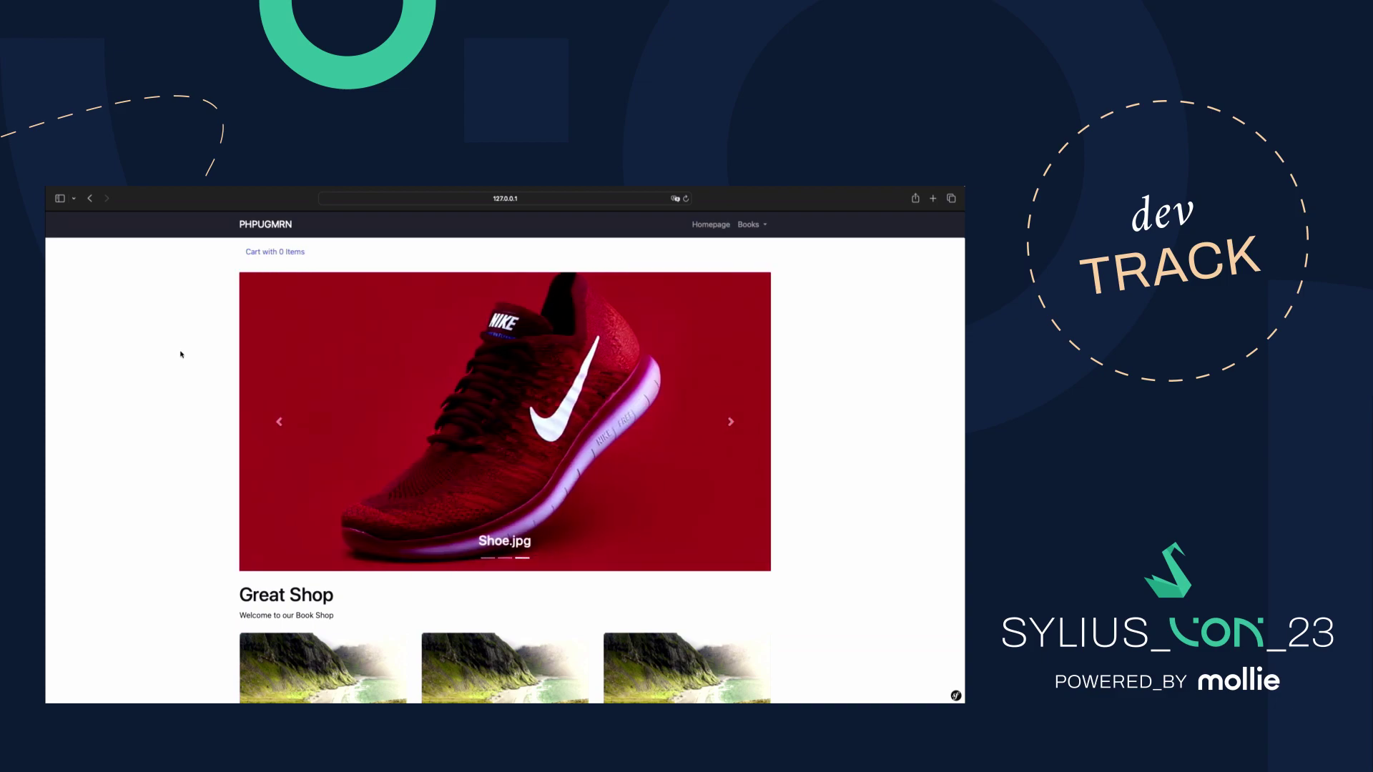
scroll(181, 354, "down", 5)
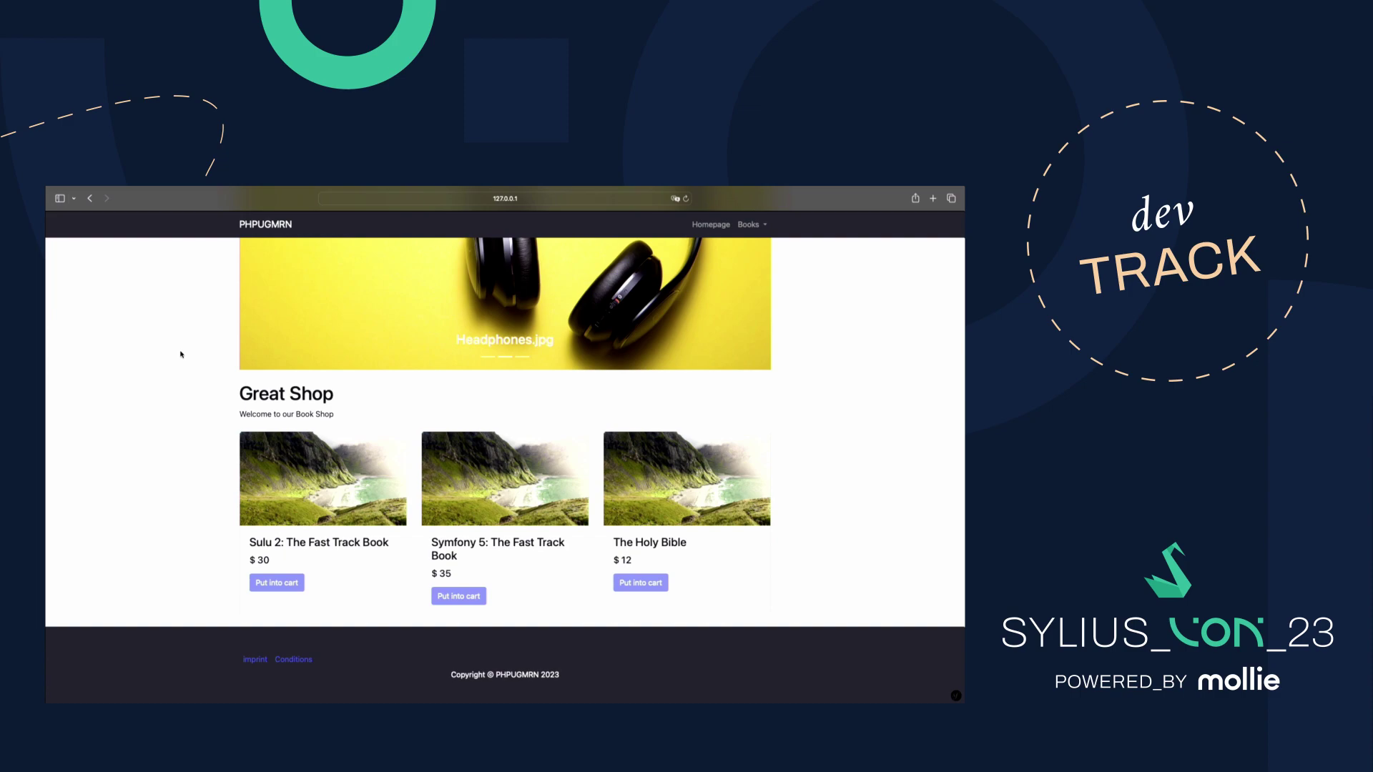
mouse_move(445, 189)
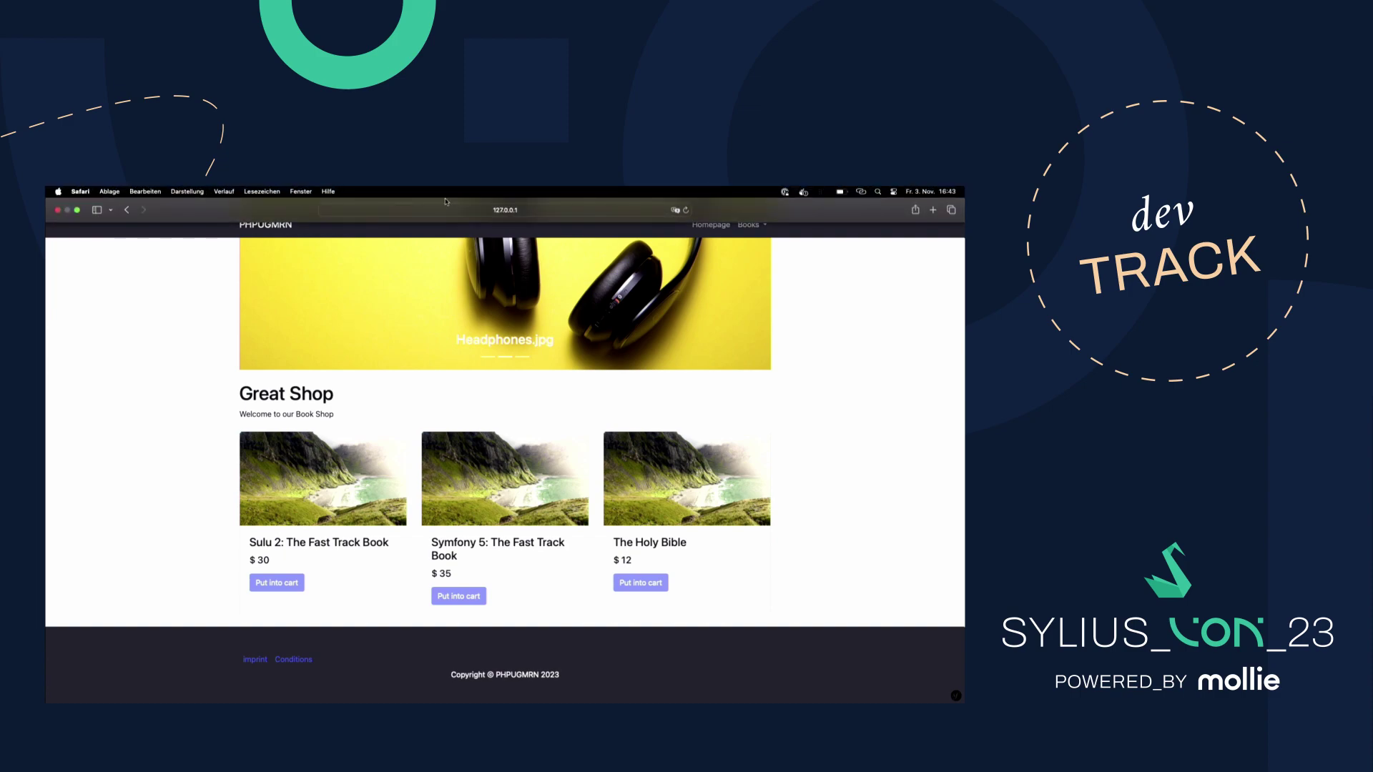
left_click(445, 206)
- Load the /admin login page and sign in to Sulu as the admin user
type("127")
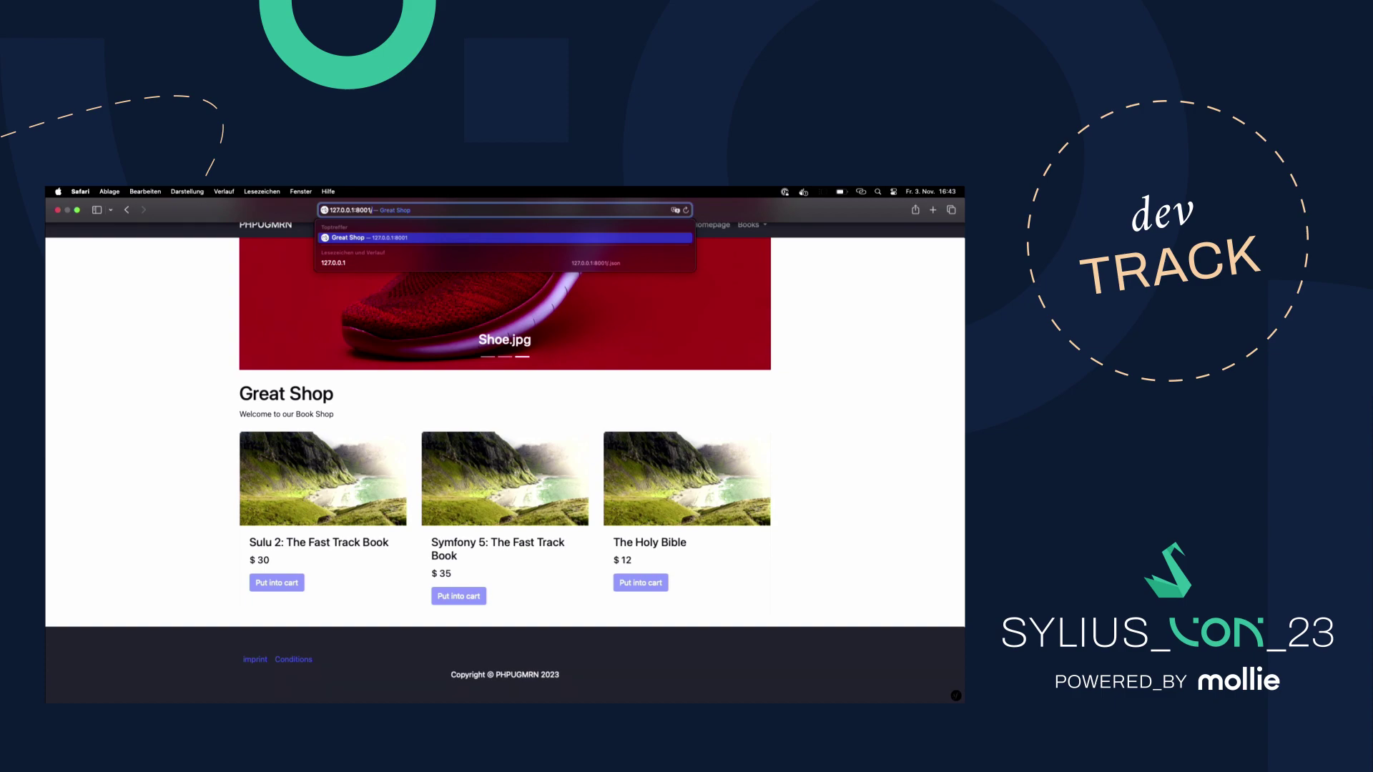
type("admin")
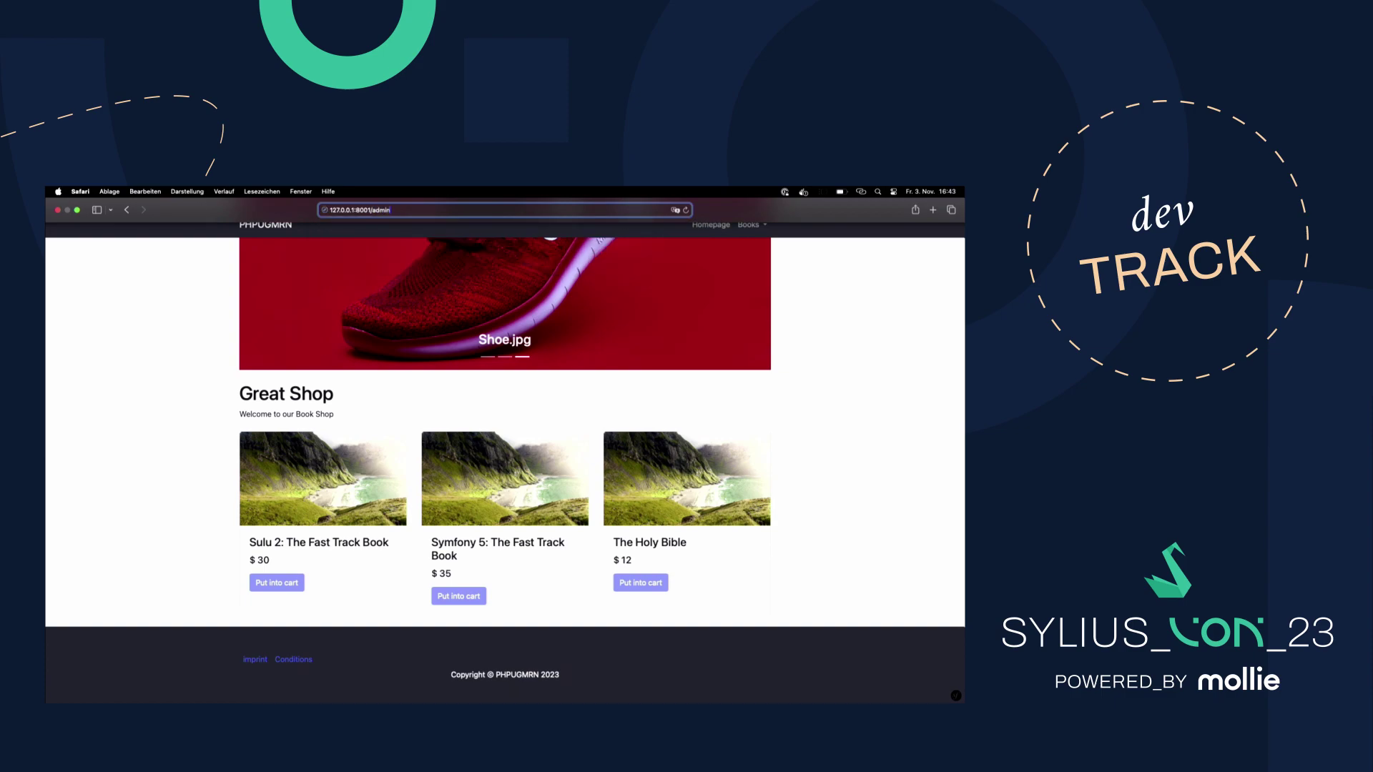
key("Return")
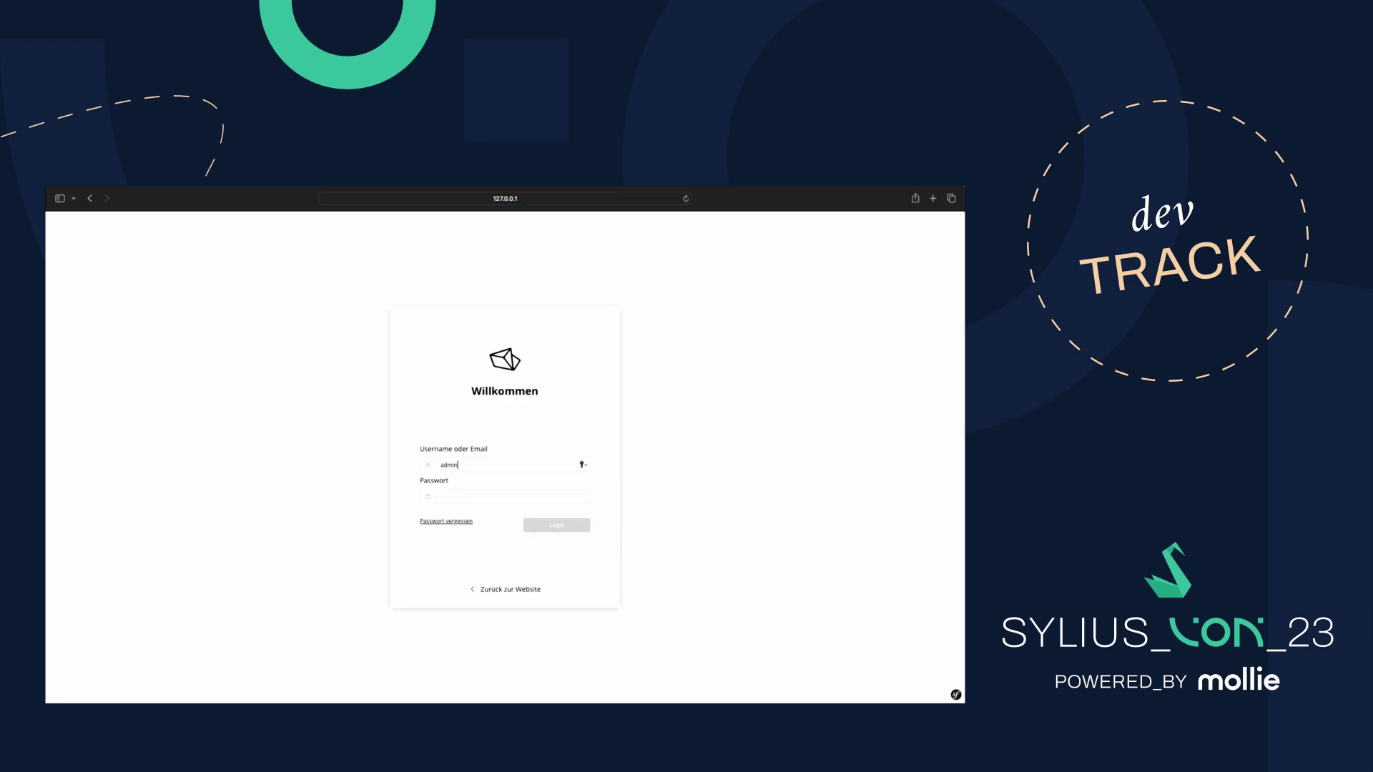
key("Tab")
type("a")
key("Return")
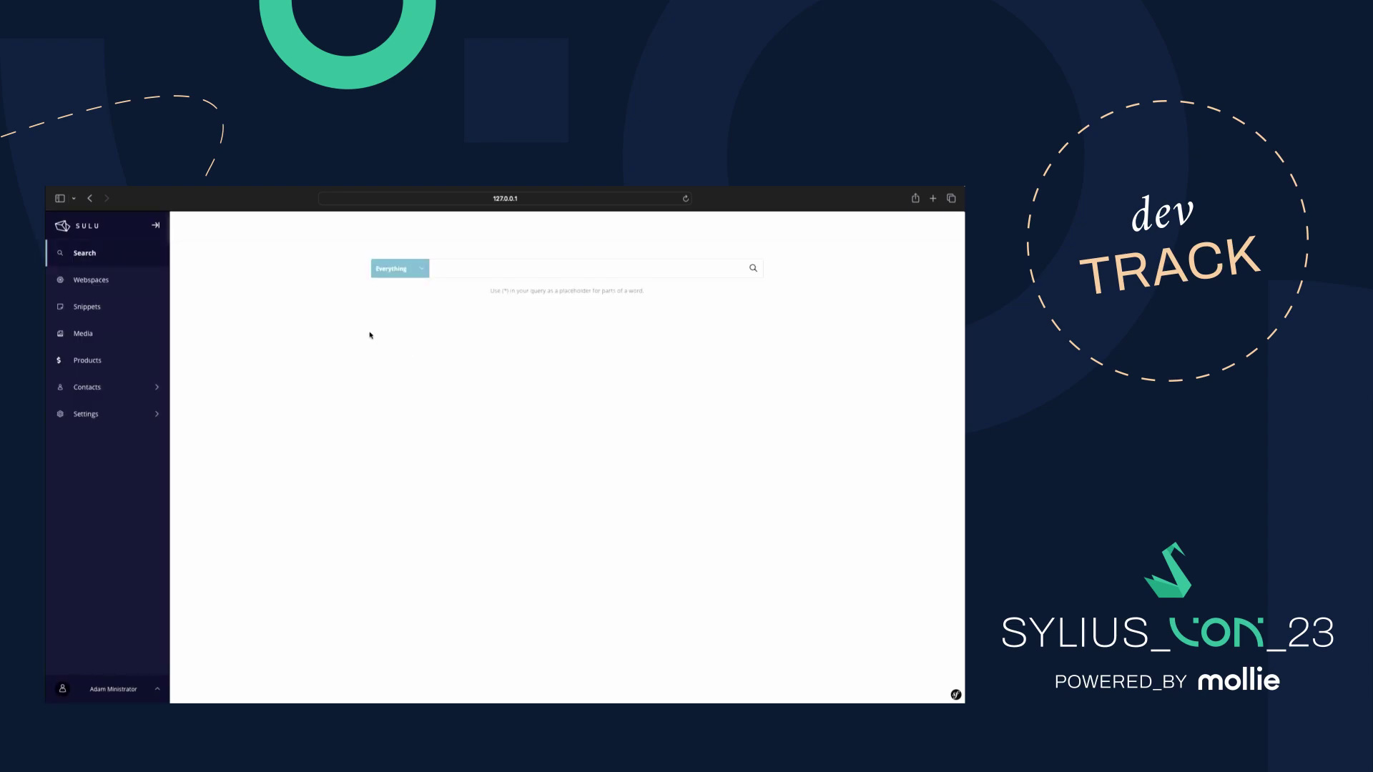
- Show the Products list of three books and decline Safari's save-password prompt
left_click(105, 362)
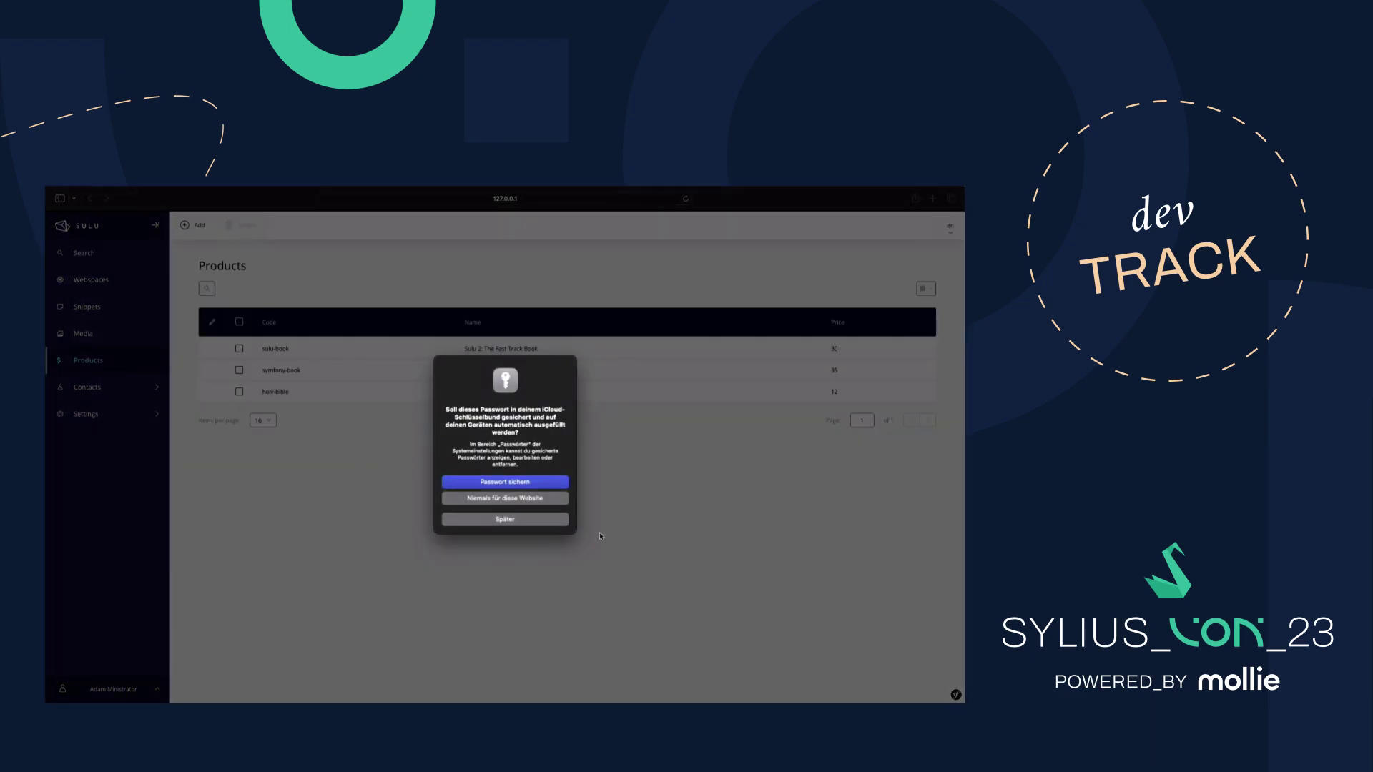
left_click(566, 520)
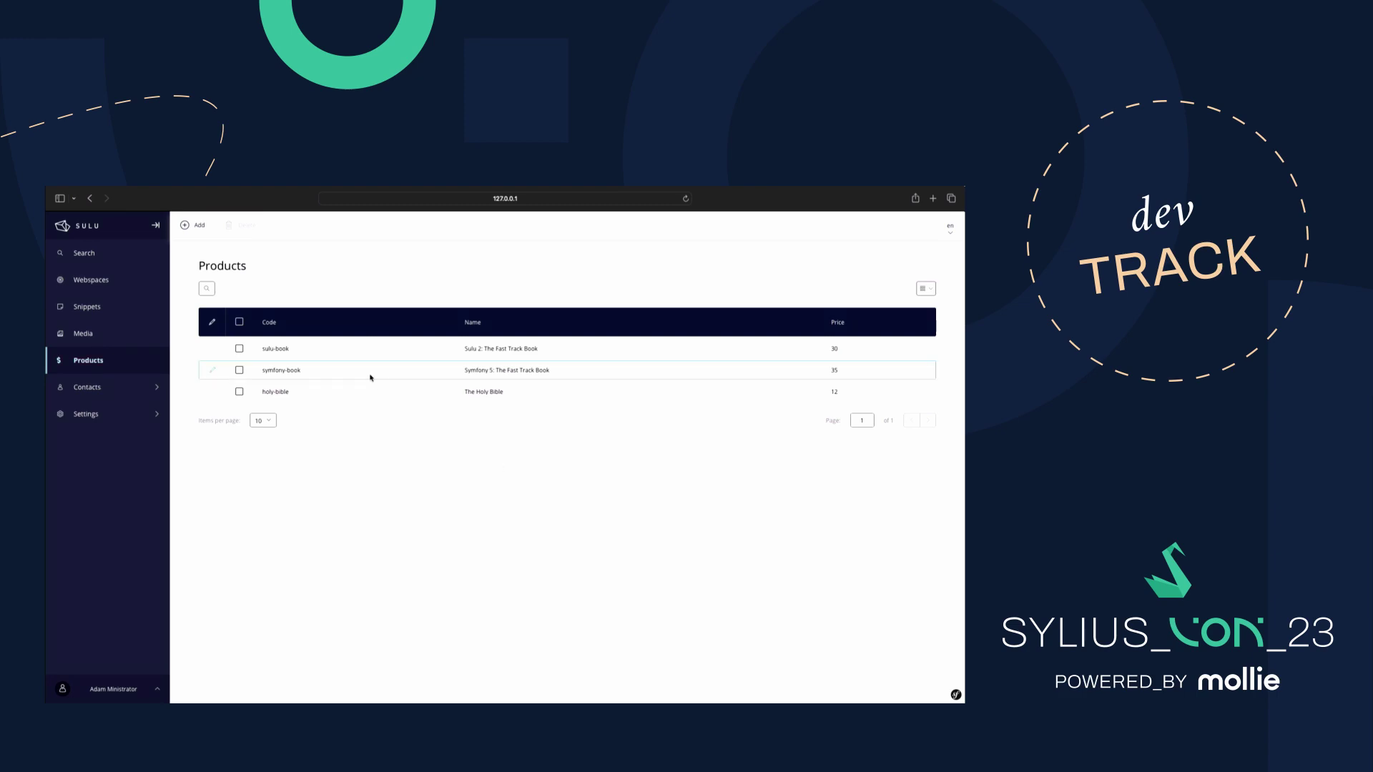
- Open The Holy Bible product details (code holy-bible, price 12)
mouse_move(365, 392)
left_click(218, 390)
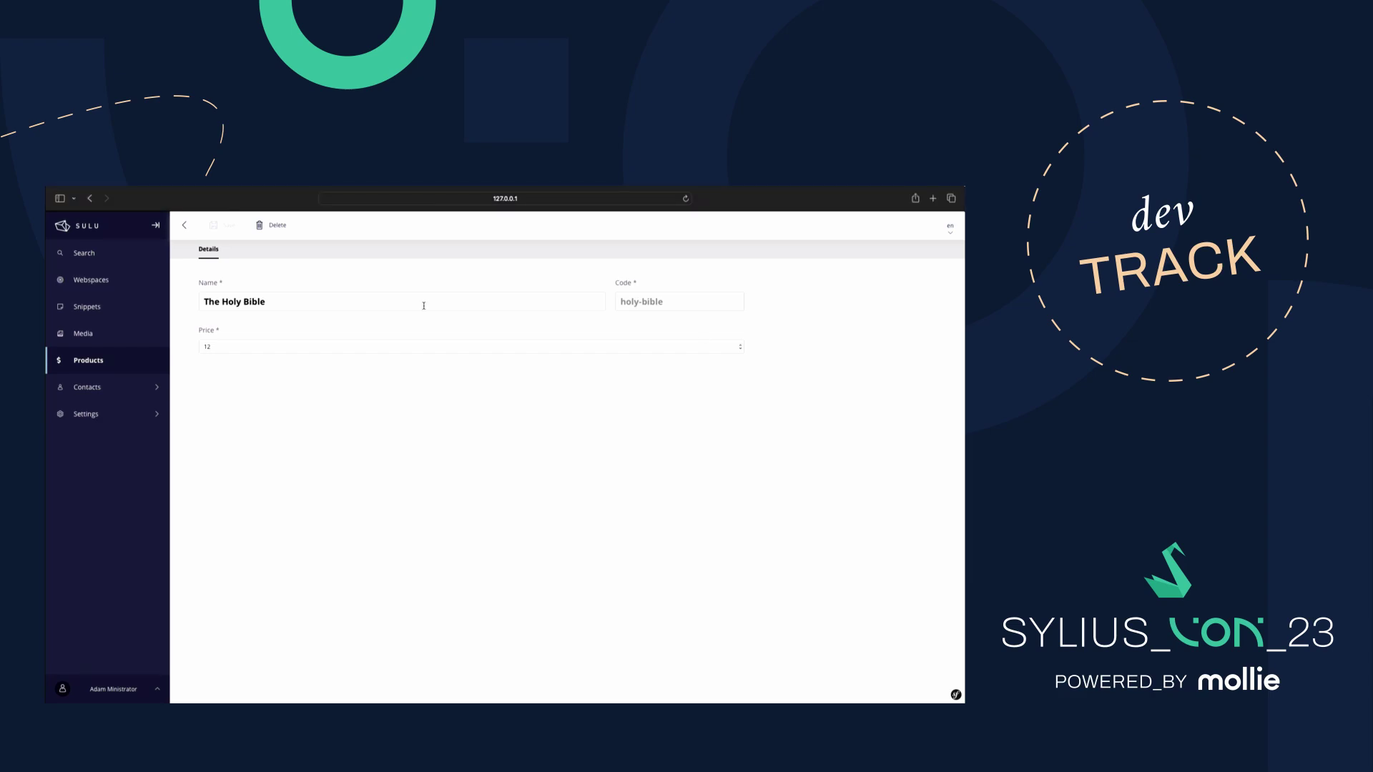
- Trim the address to the site root, load the storefront and reload it
left_click(463, 209)
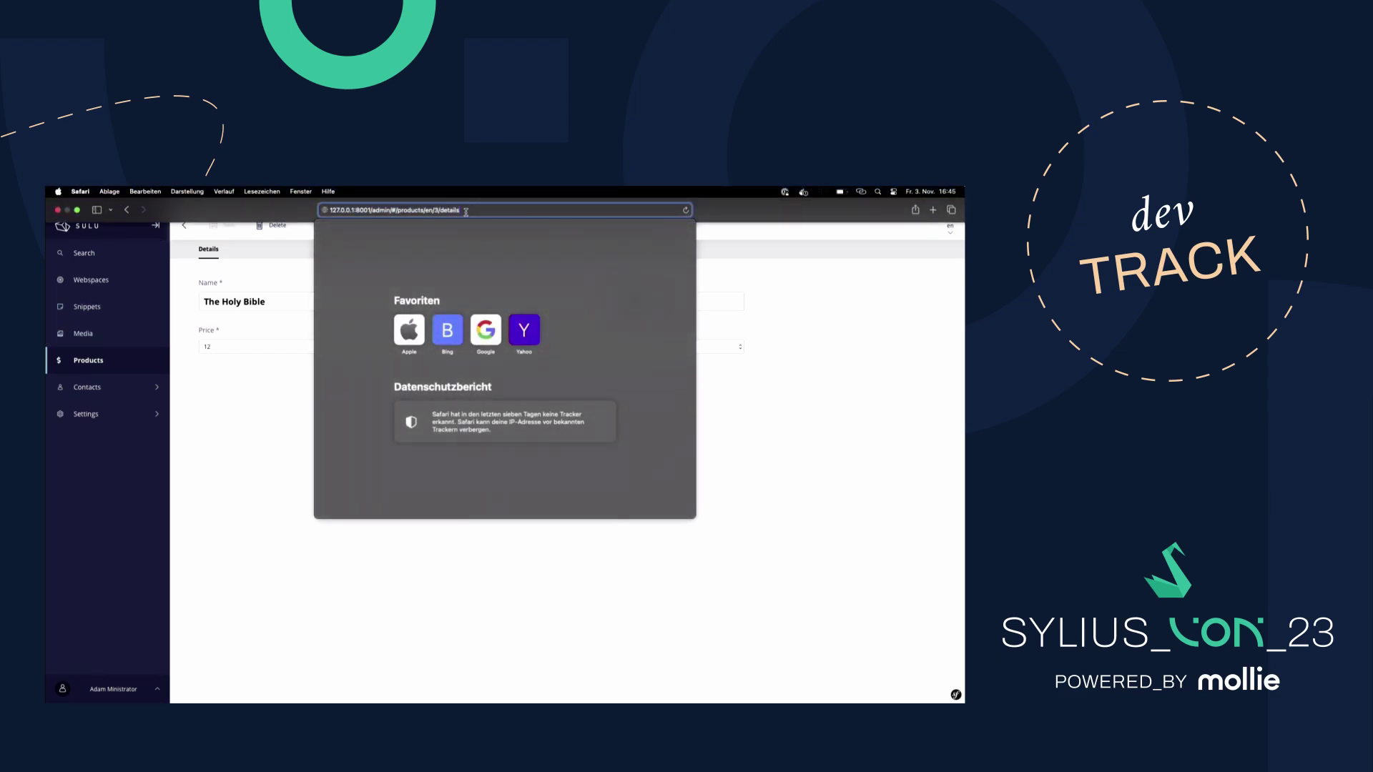
key("BackSpace")
key("BackSpace")
key("BackSpace")
key("BackSpace")
key("BackSpace")
key("BackSpace")
key("BackSpace")
key("BackSpace")
key("BackSpace")
key("BackSpace")
key("BackSpace")
key("BackSpace")
key("BackSpace")
key("BackSpace")
key("BackSpace")
key("BackSpace")
key("BackSpace")
key("BackSpace")
key("BackSpace")
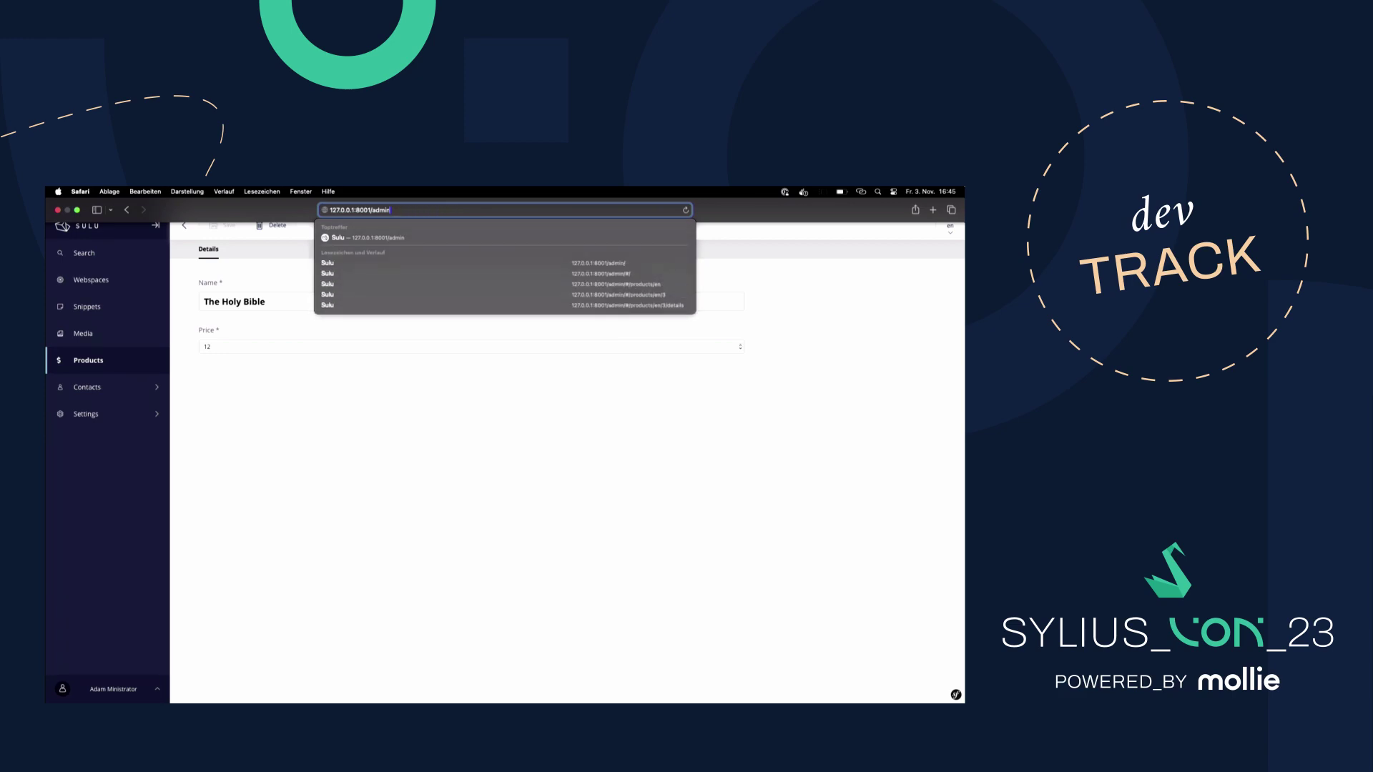
key("Return")
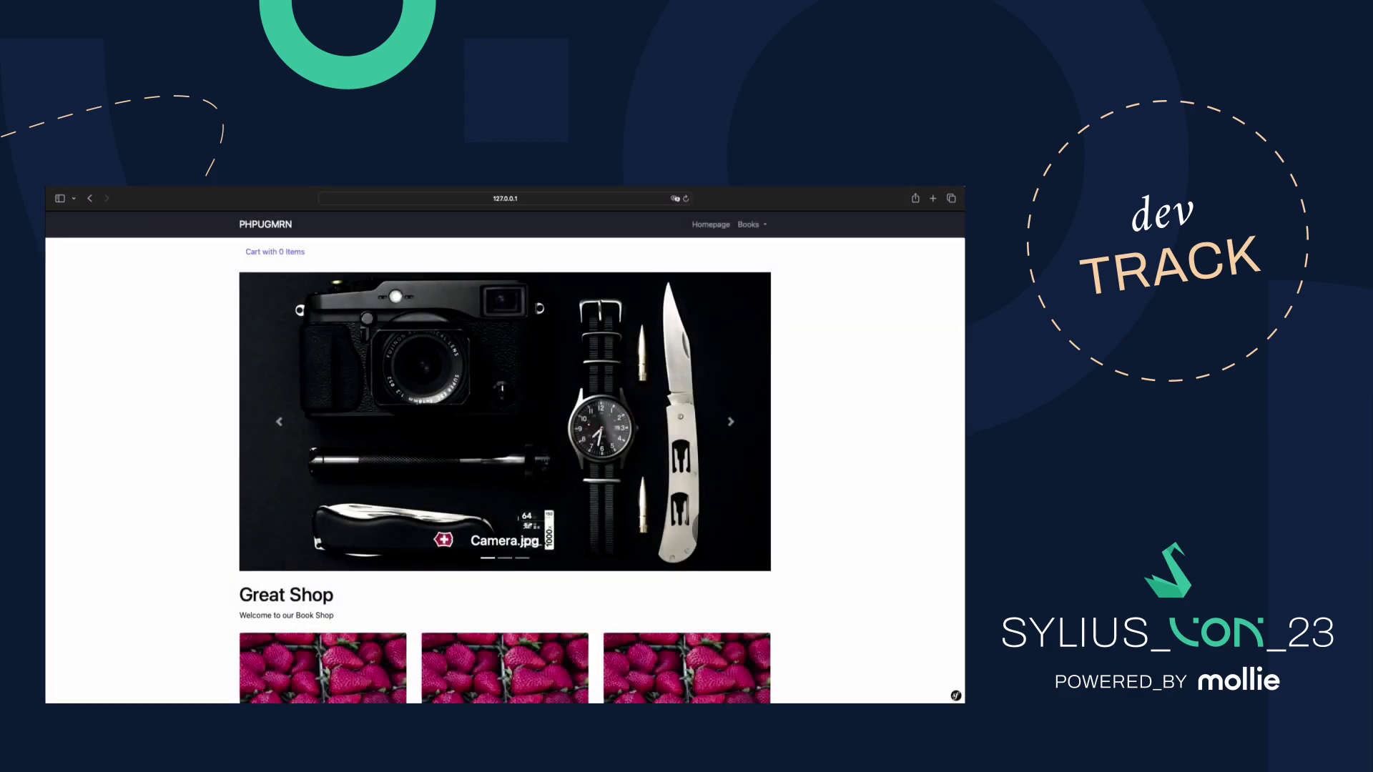
key("super+r")
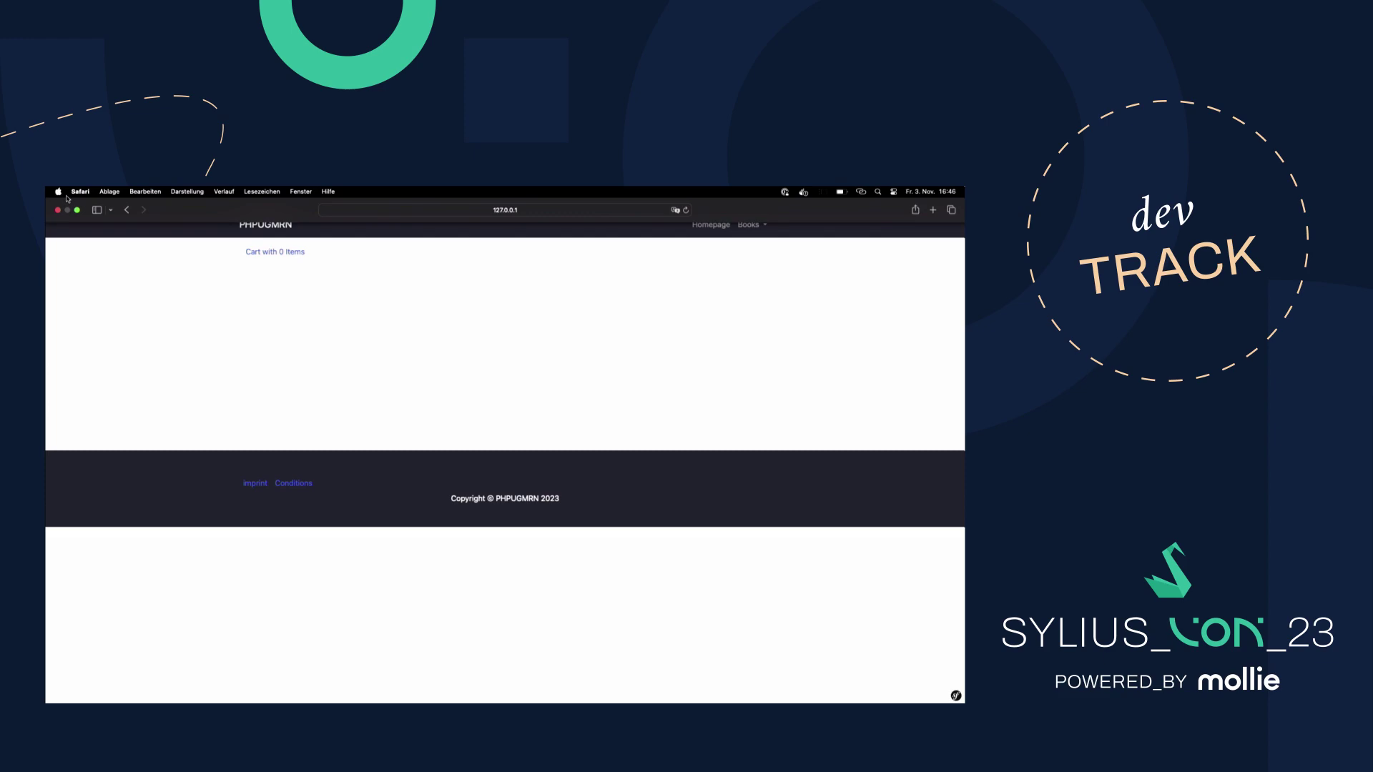
- Maximise iTerm2 with an enlarged font and clear the terminal
left_click(76, 210)
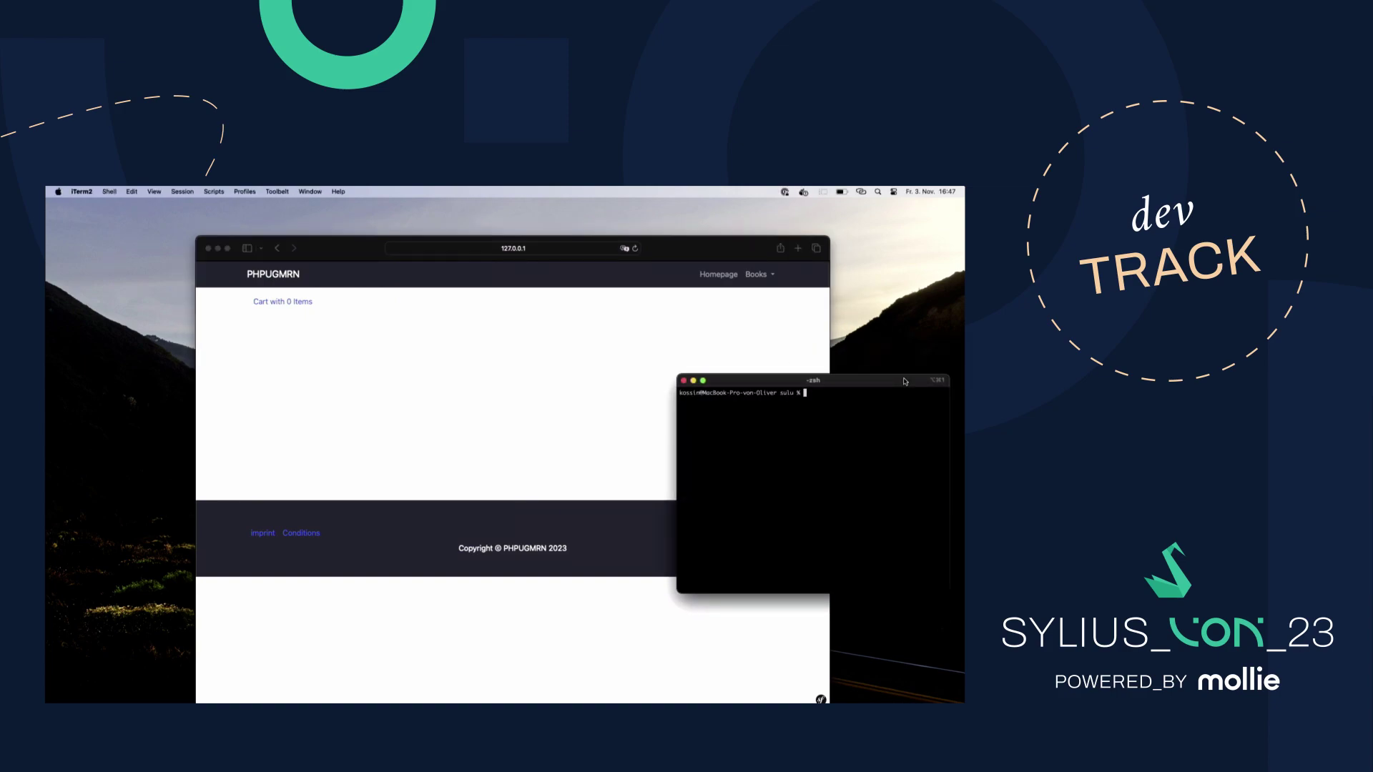
left_click_drag(894, 379, 706, 352)
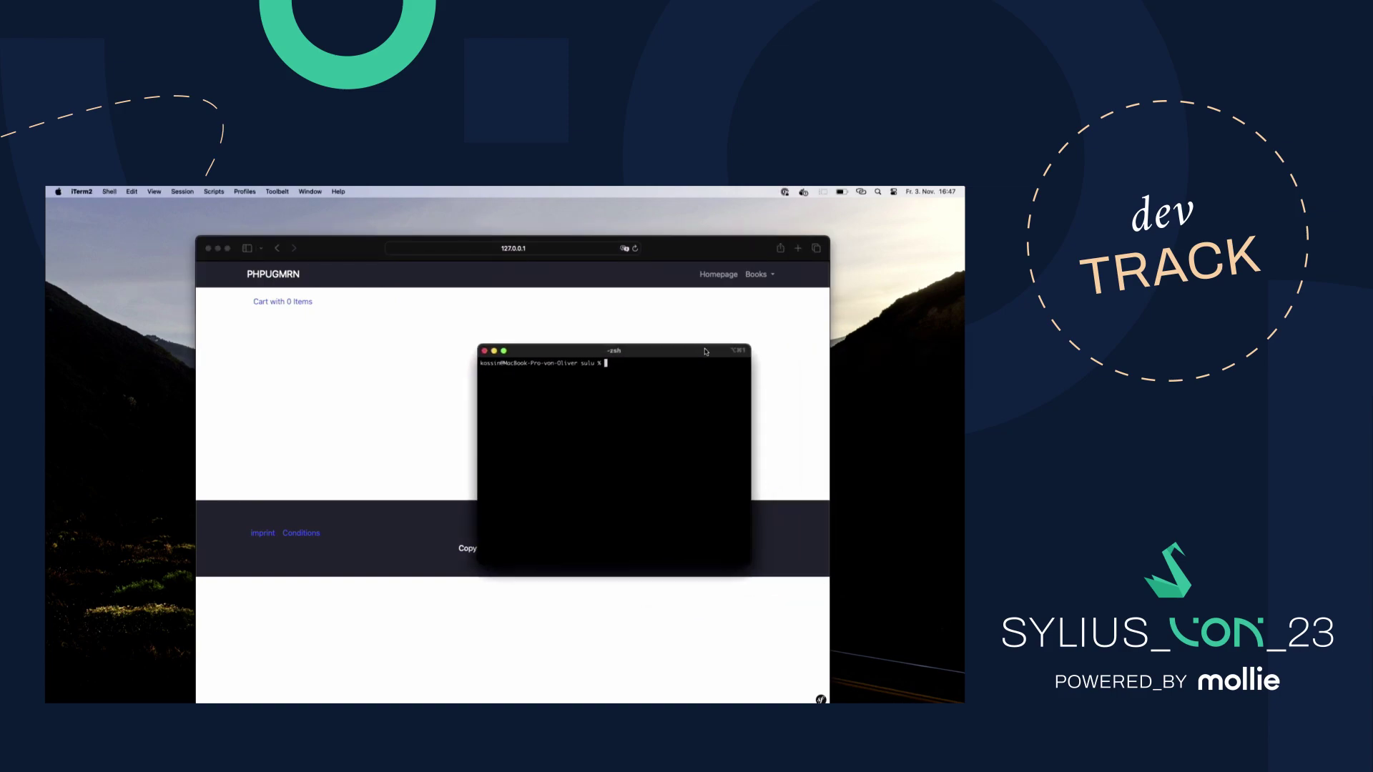
left_click(504, 351)
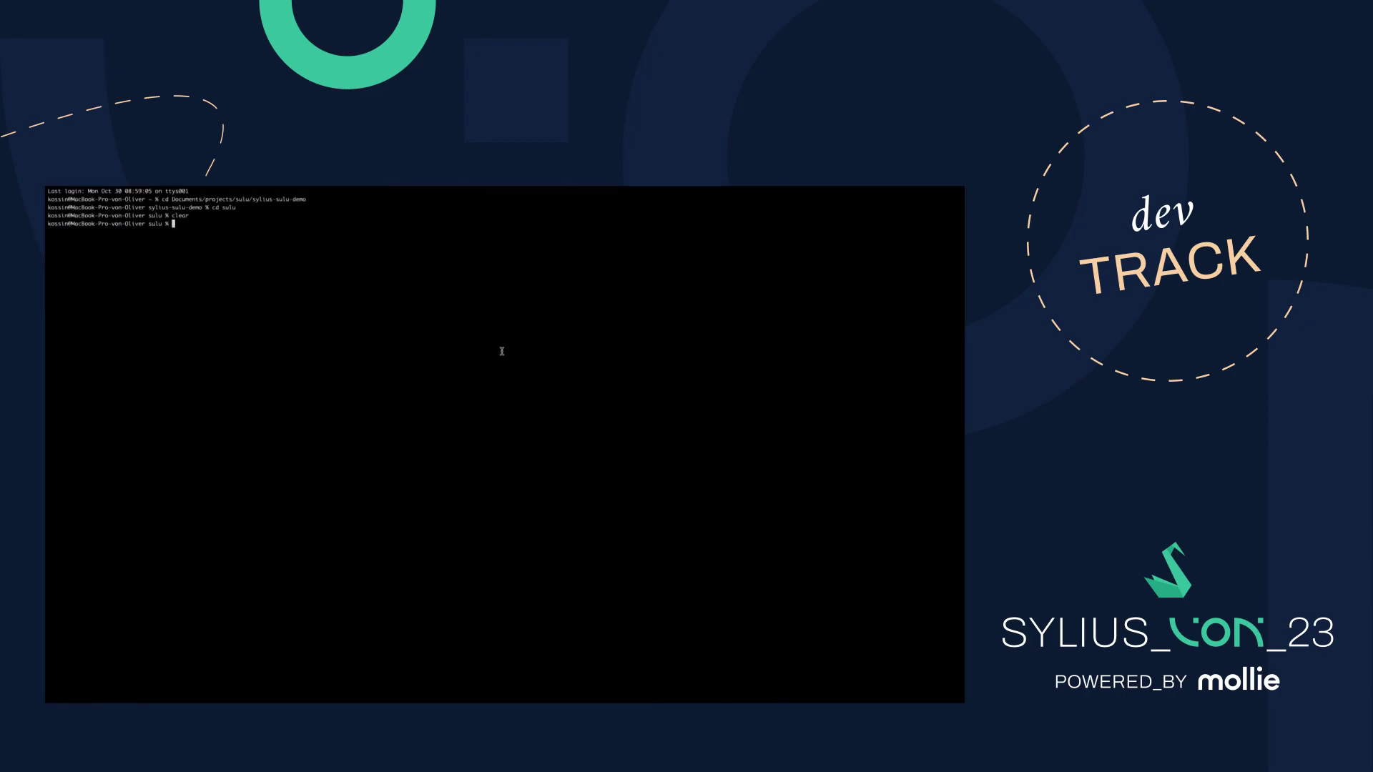
key("super+plus")
key("super+plus")
key("super+plus")
key("super+plus")
key("super+plus")
key("super+plus")
key("super+plus")
key("super+plus")
key("super+plus")
key("super+plus")
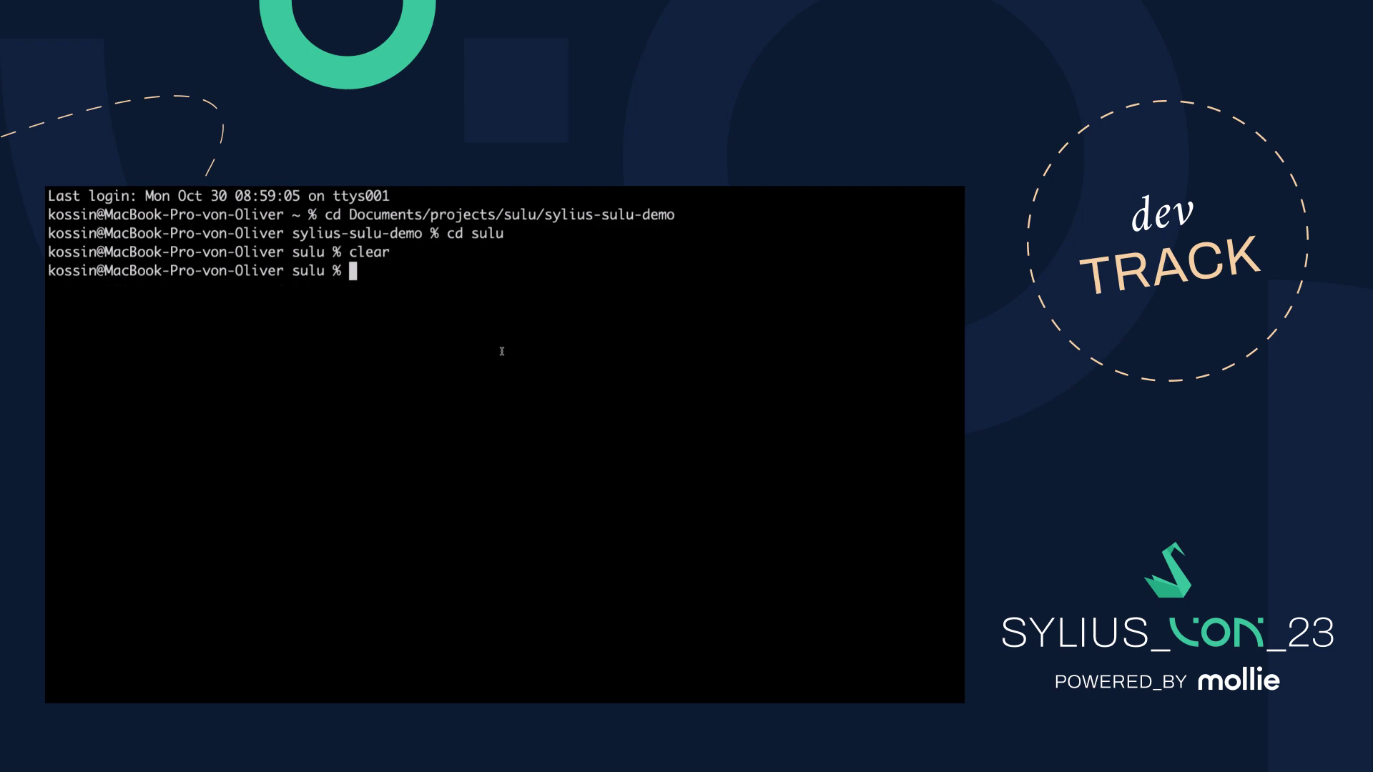
type("celar")
key("Return")
type("clear")
key("Return")
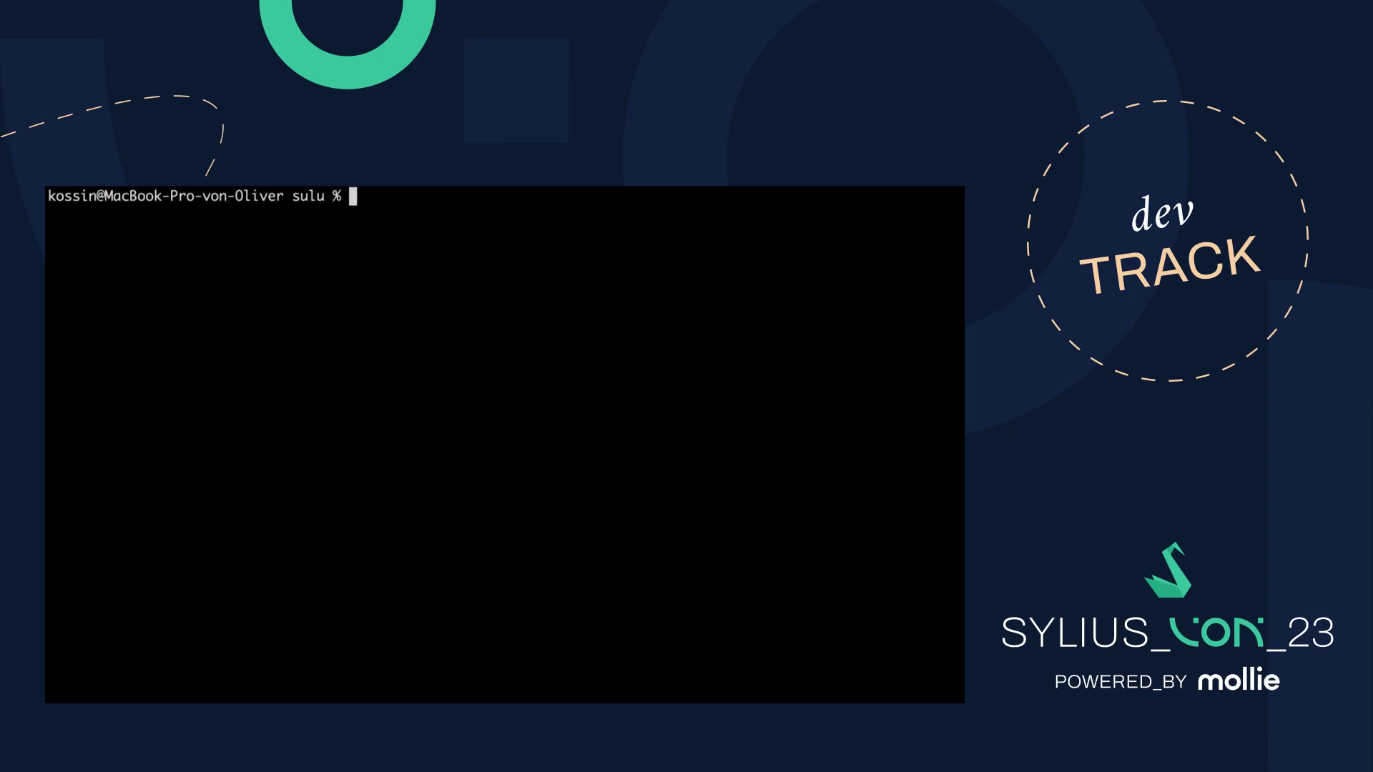
- Run composer require sulu/headless-bundle to install the headless bundle
type("composer require h")
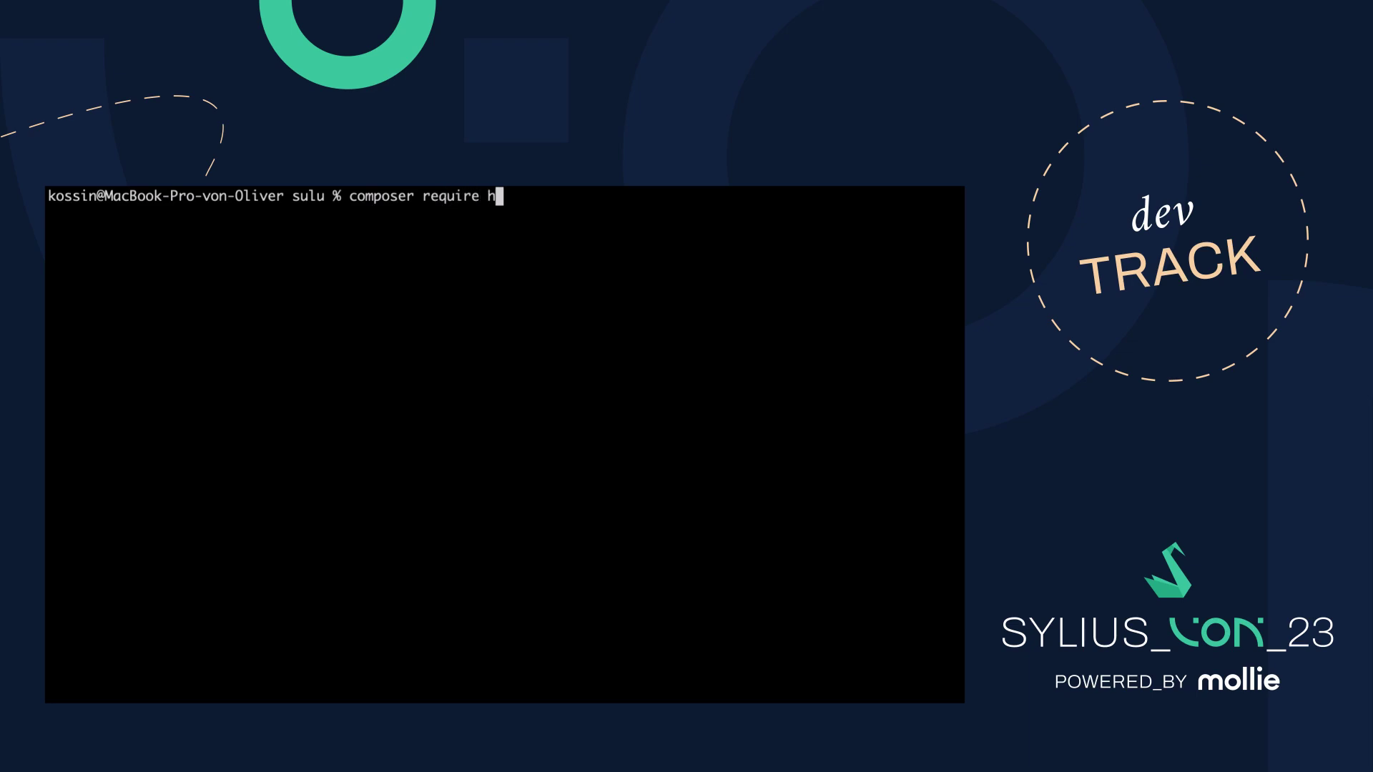
key("BackSpace")
type("sulu/")
type("headless-bundle")
key("Return")
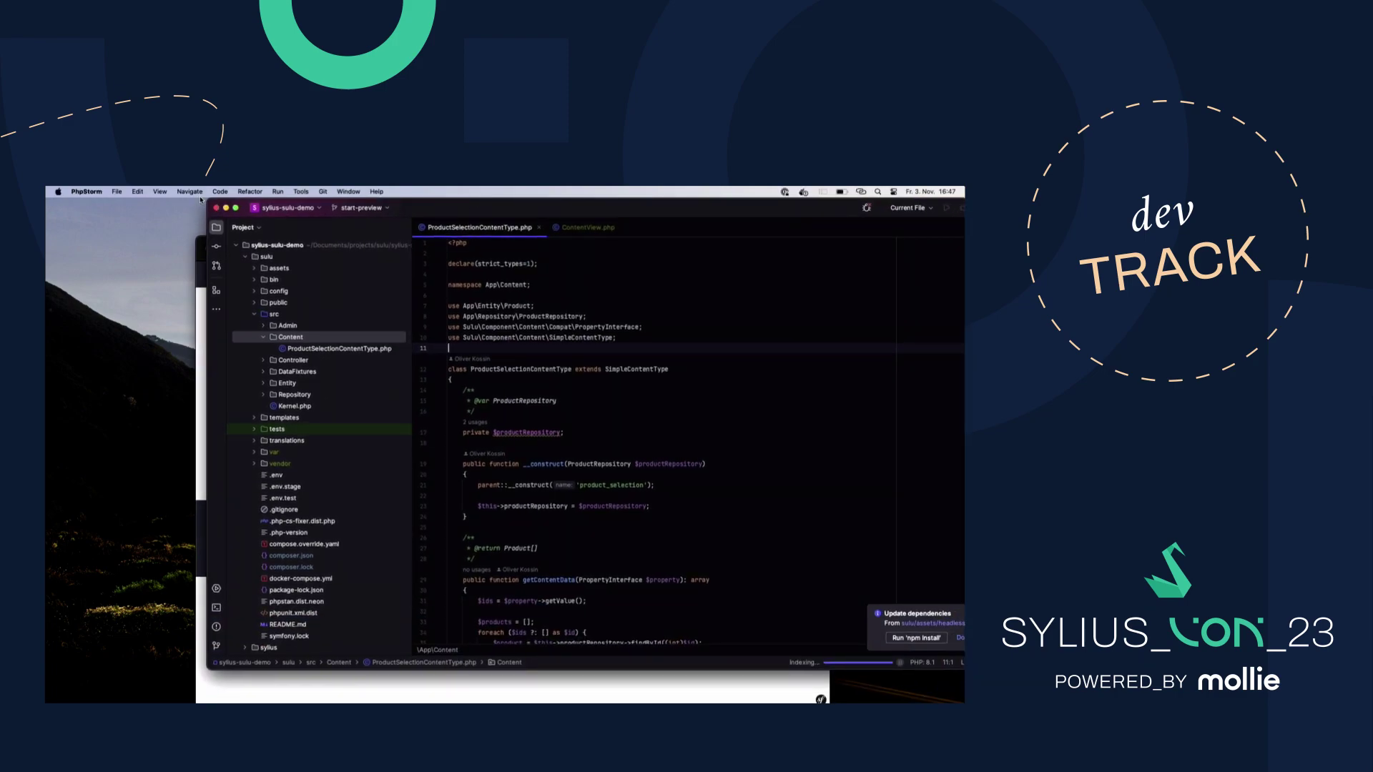
- Open composer.json in PhpStorm and confirm it requires sulu/headless-bundle ^0.10.0
left_click(236, 209)
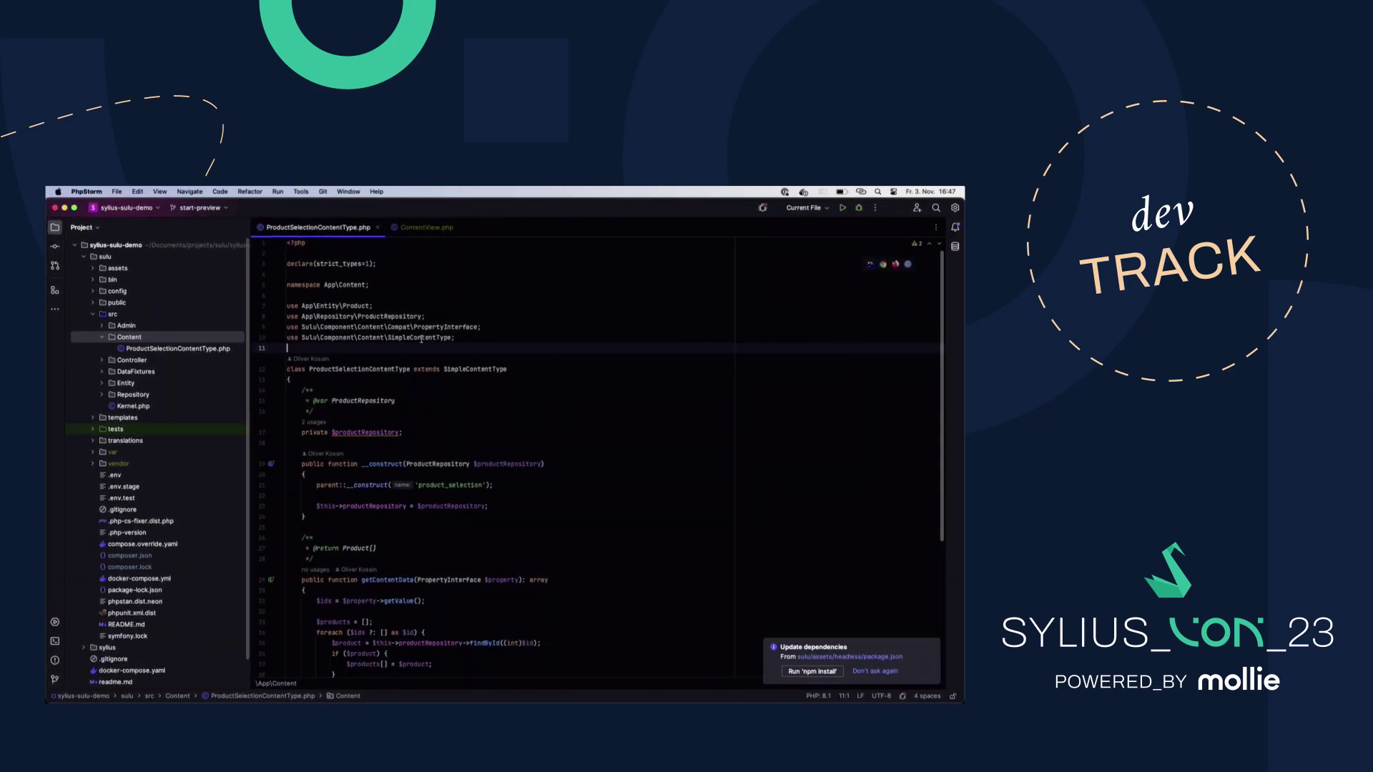
scroll(147, 391, "down", 1)
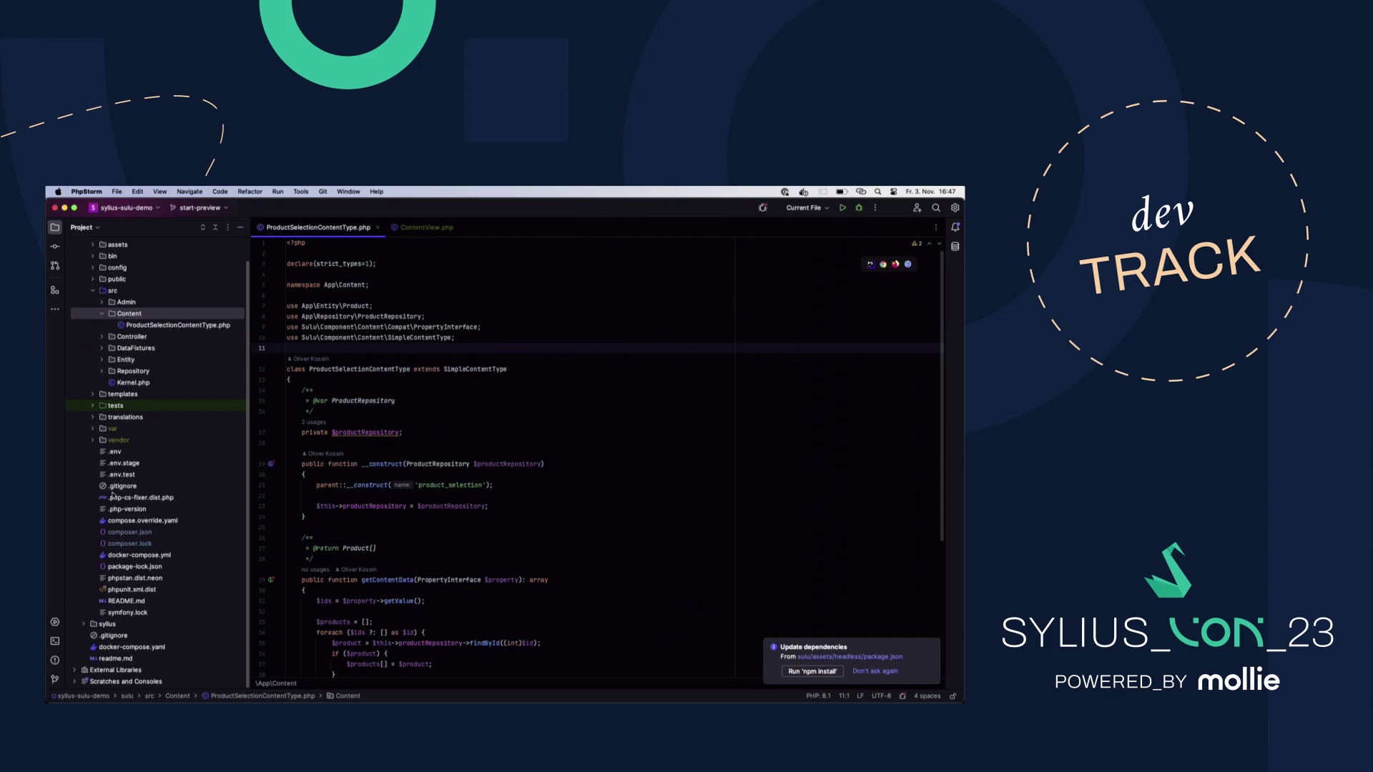
double_click(107, 533)
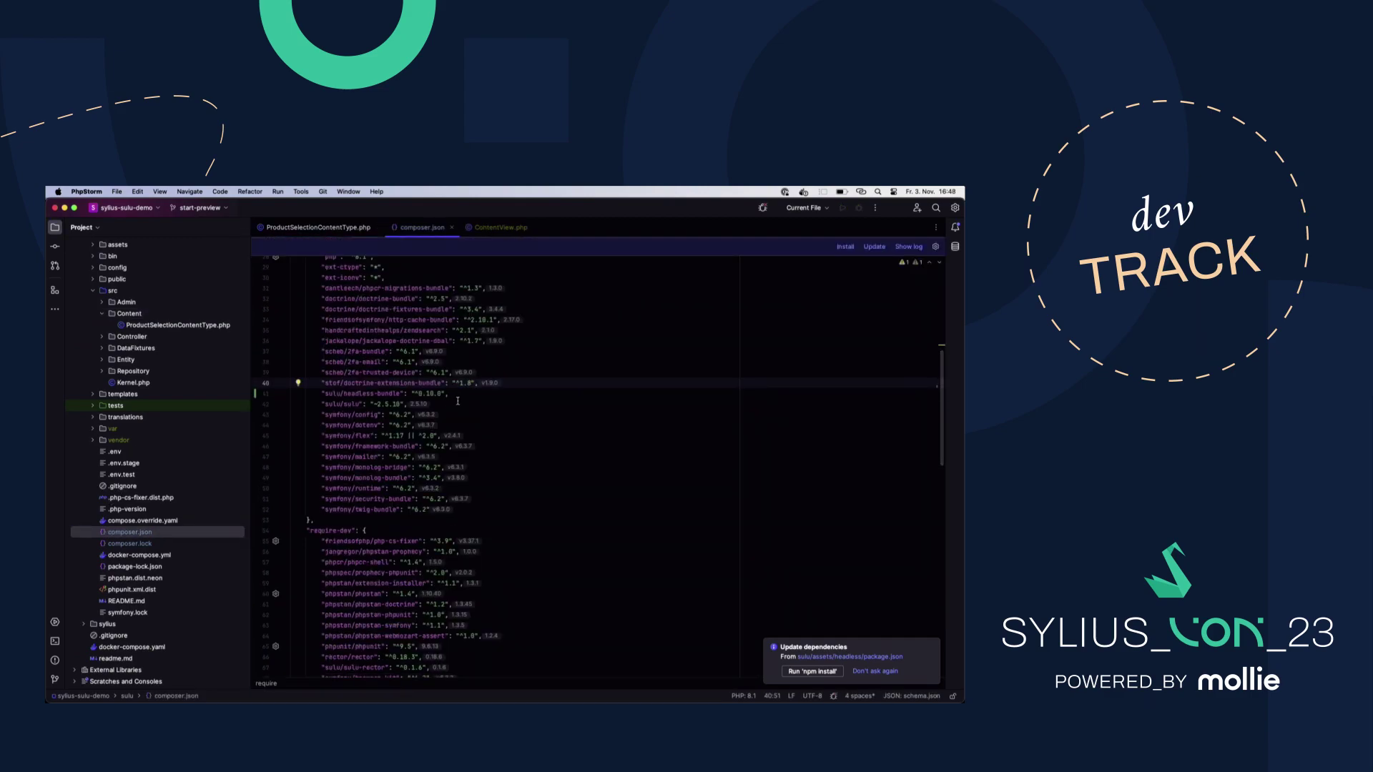
left_click(257, 393)
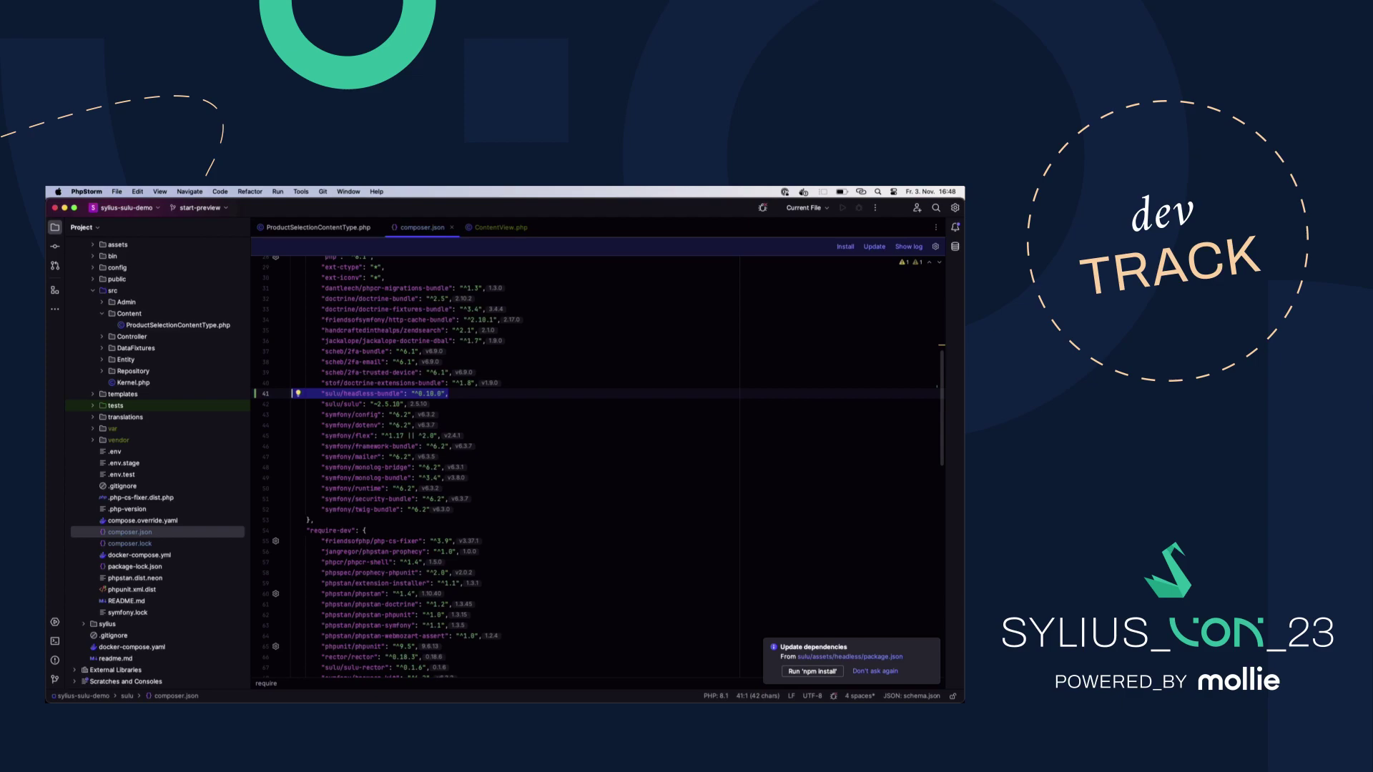
key("super+Tab")
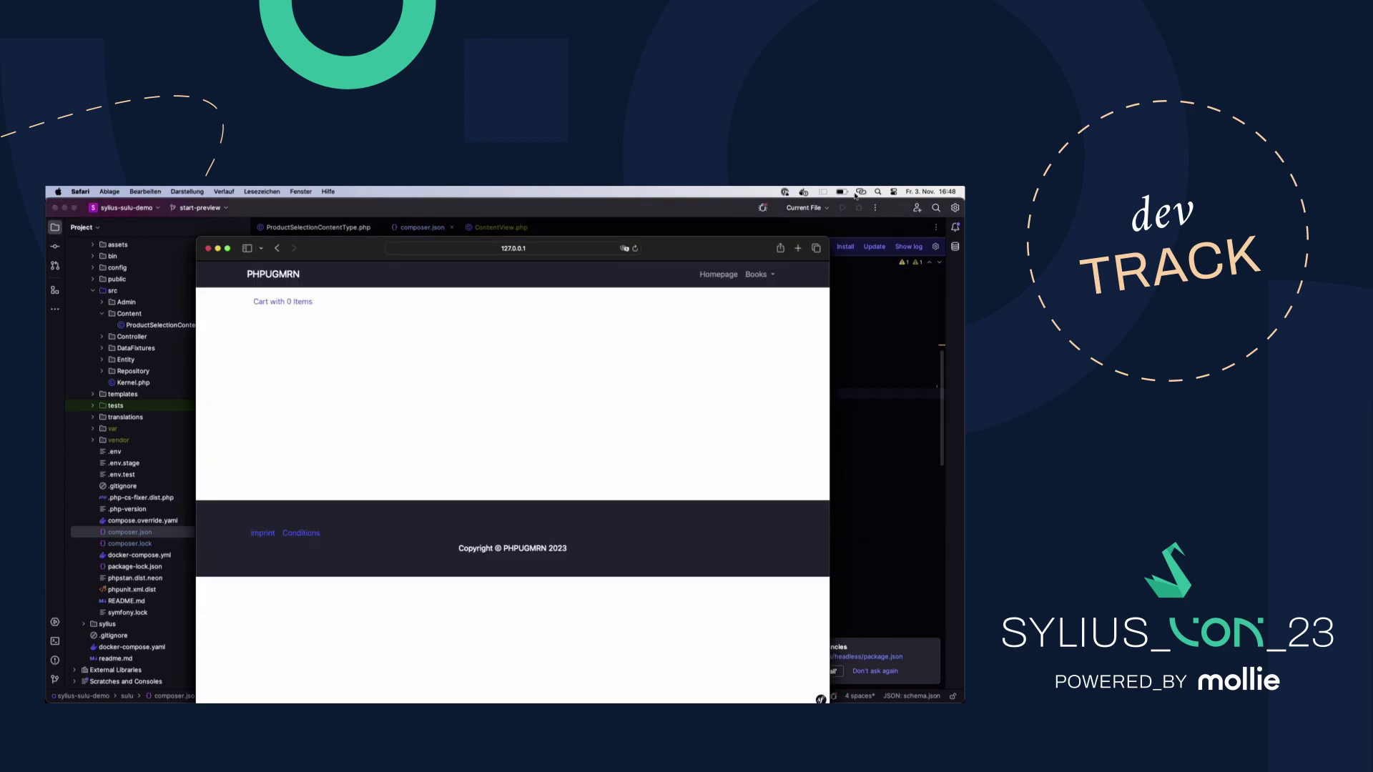
- Go to 127.0.0.1:8001/admin and open the Great Shop homepage under Webspaces with its preview
left_click(530, 246)
type("127.0.0.1:8001/")
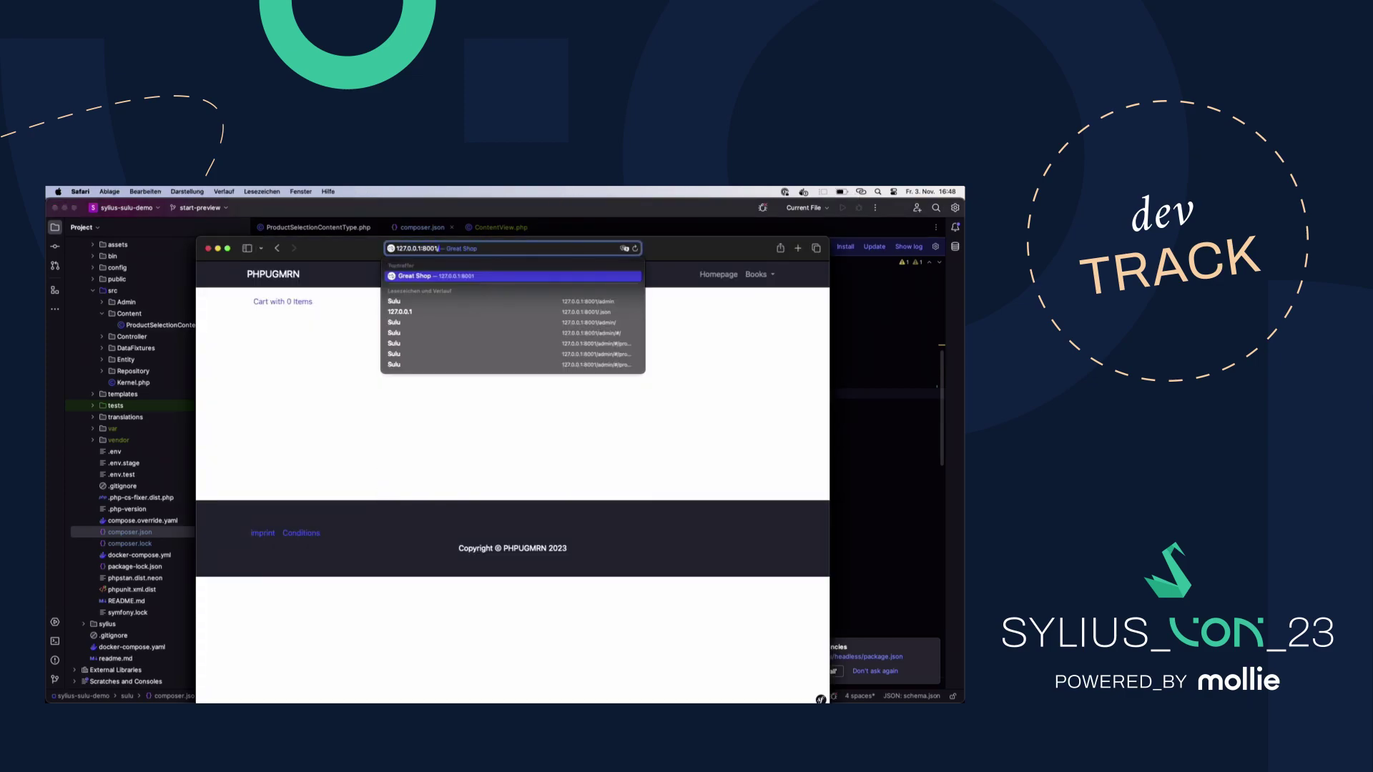
type("admin")
key("Return")
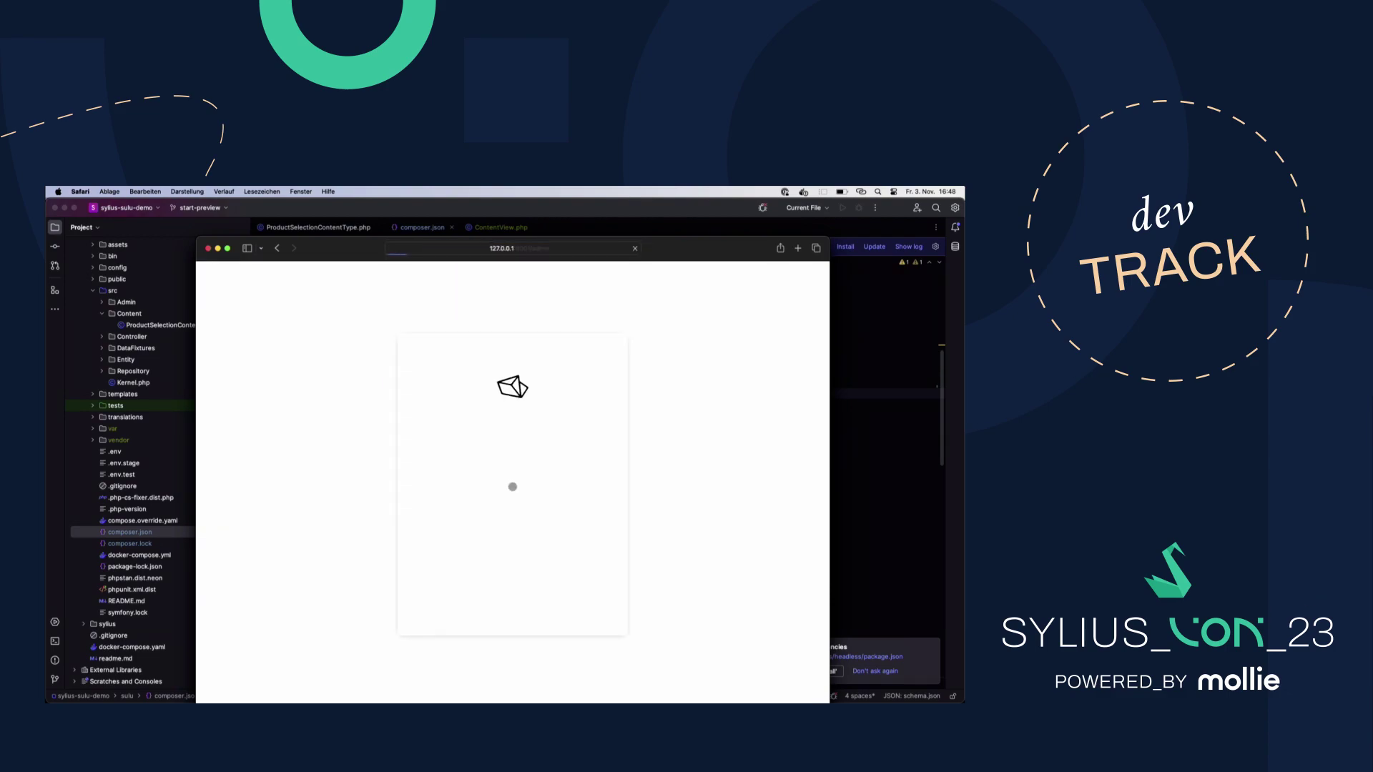
left_click(241, 330)
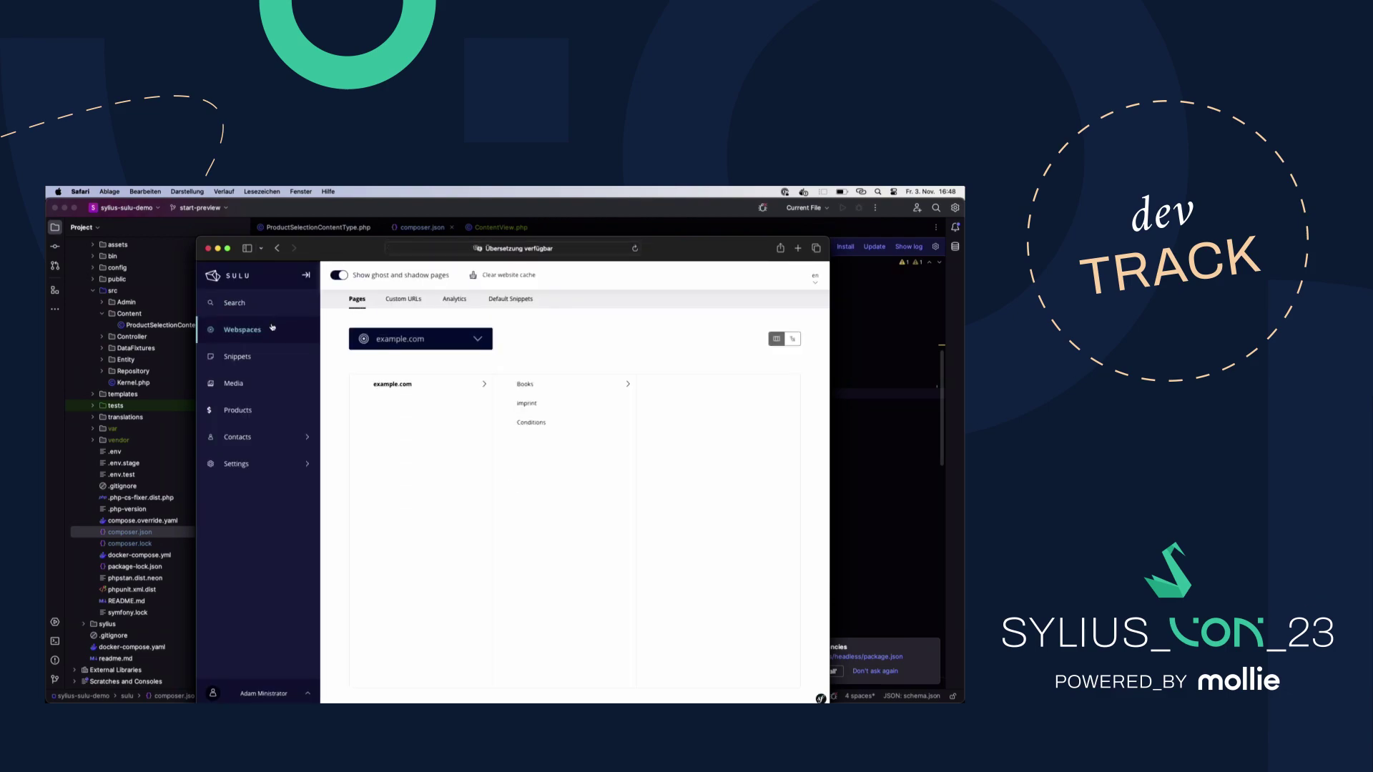
left_click(365, 384)
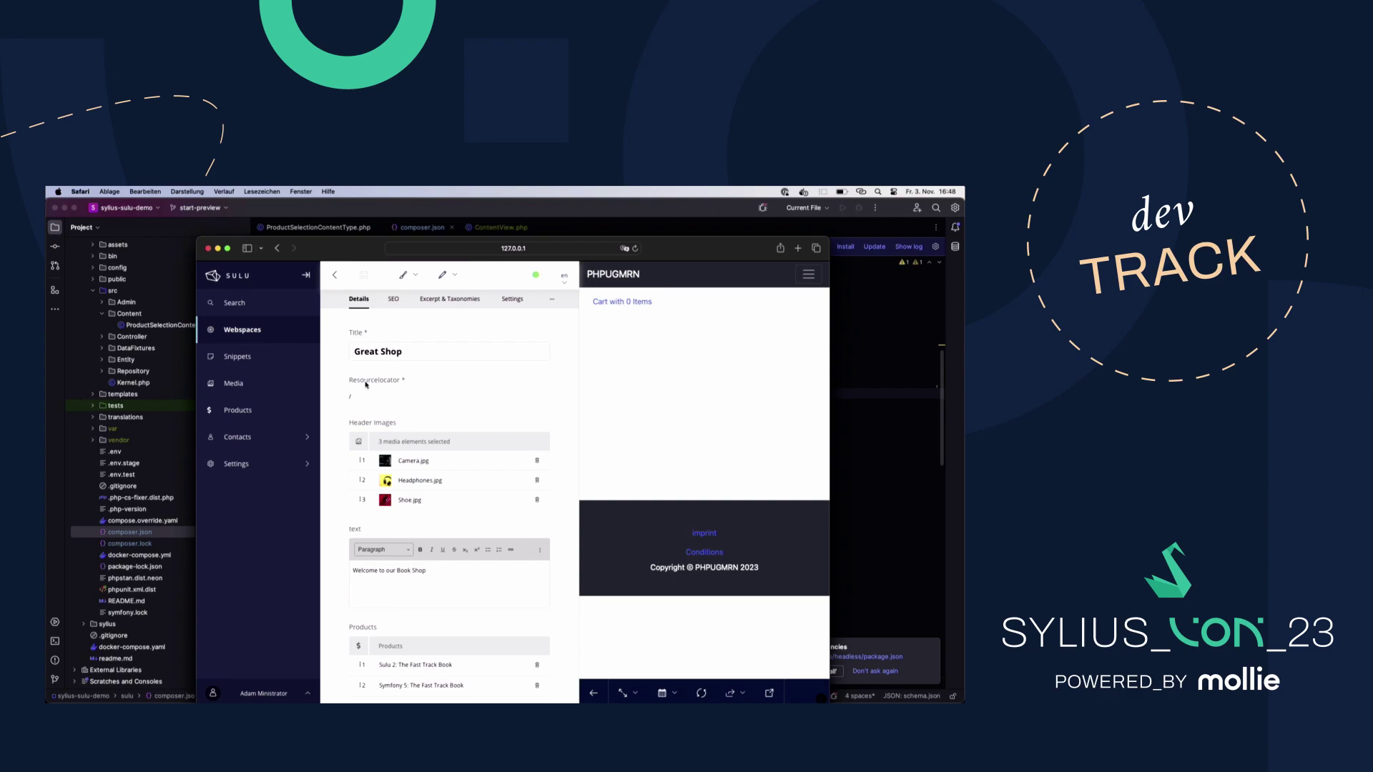
left_click(121, 359)
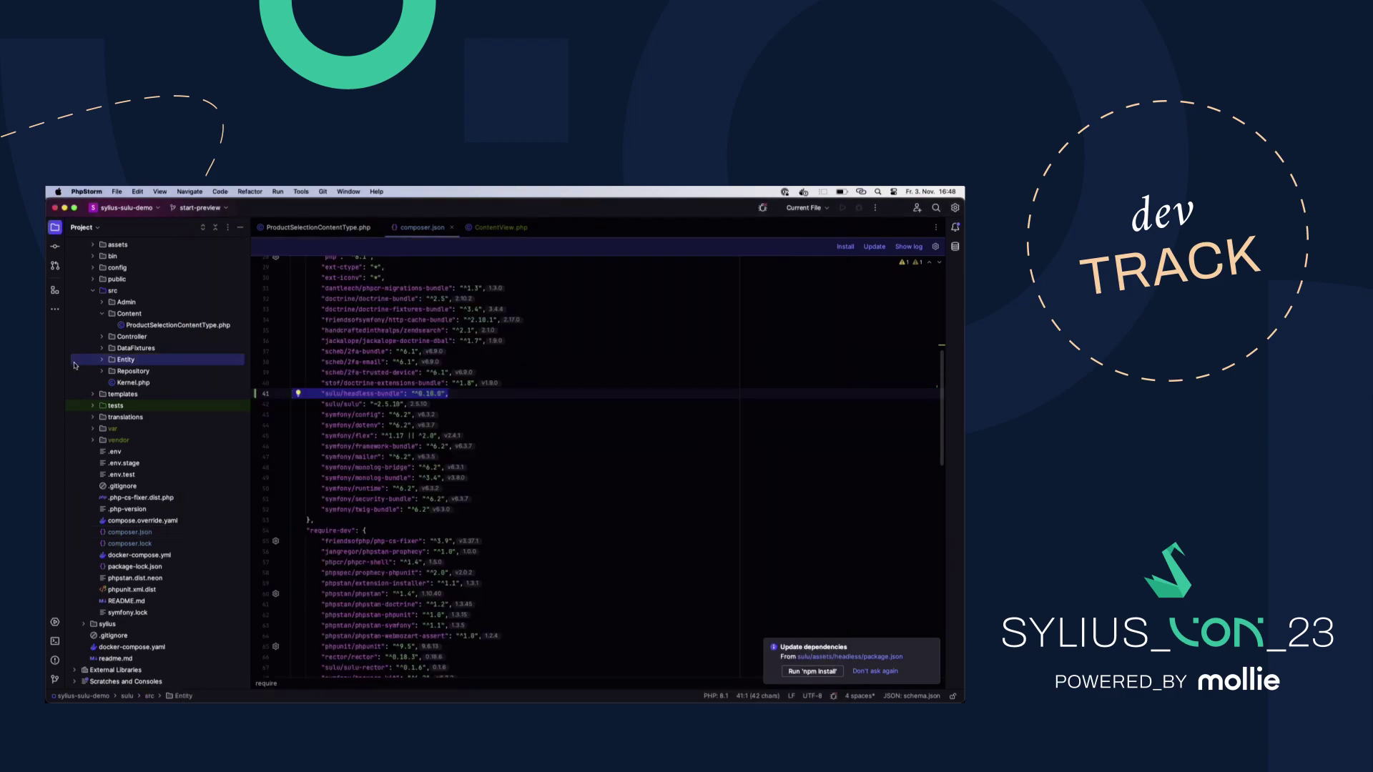
- Open homepage.xml from config > templates > pages in the Project tree
left_click(91, 272)
left_click(91, 269)
left_click(102, 280)
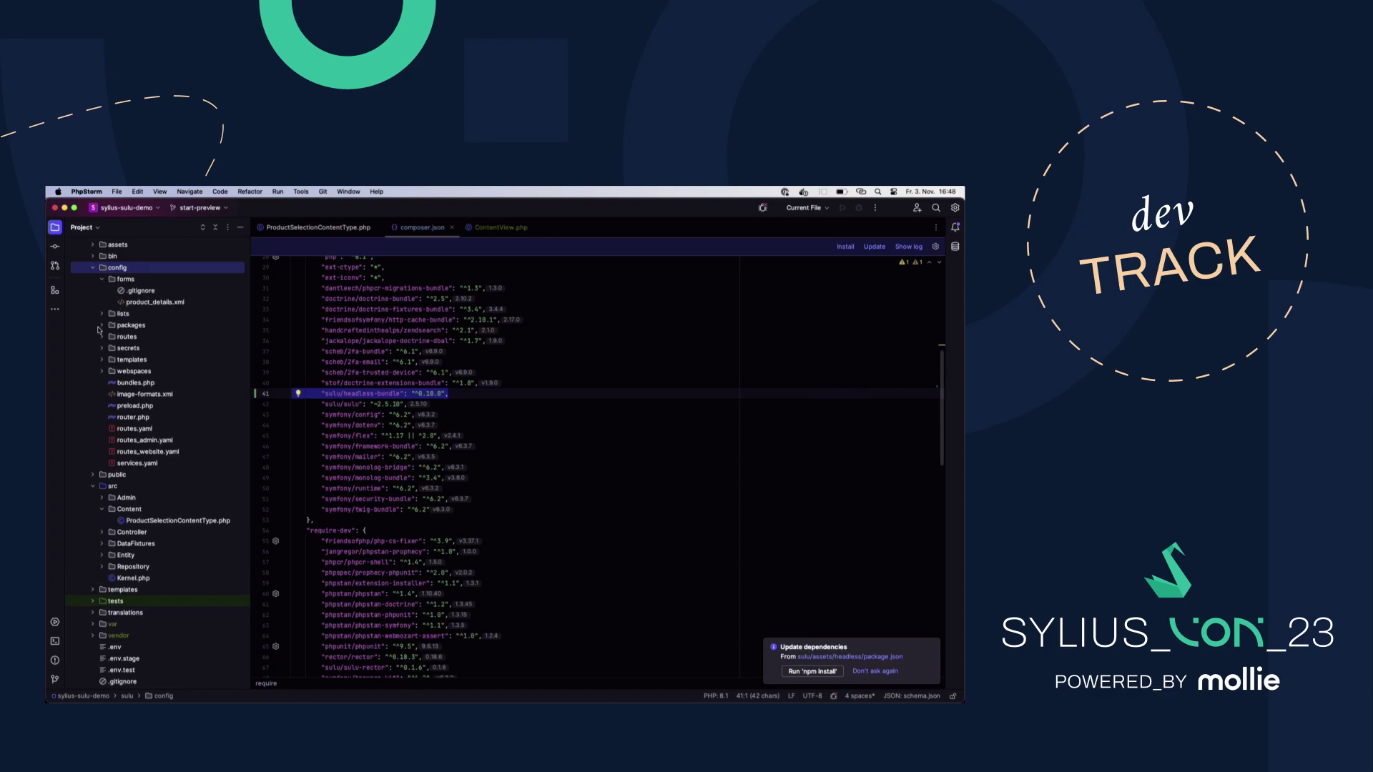
left_click(103, 359)
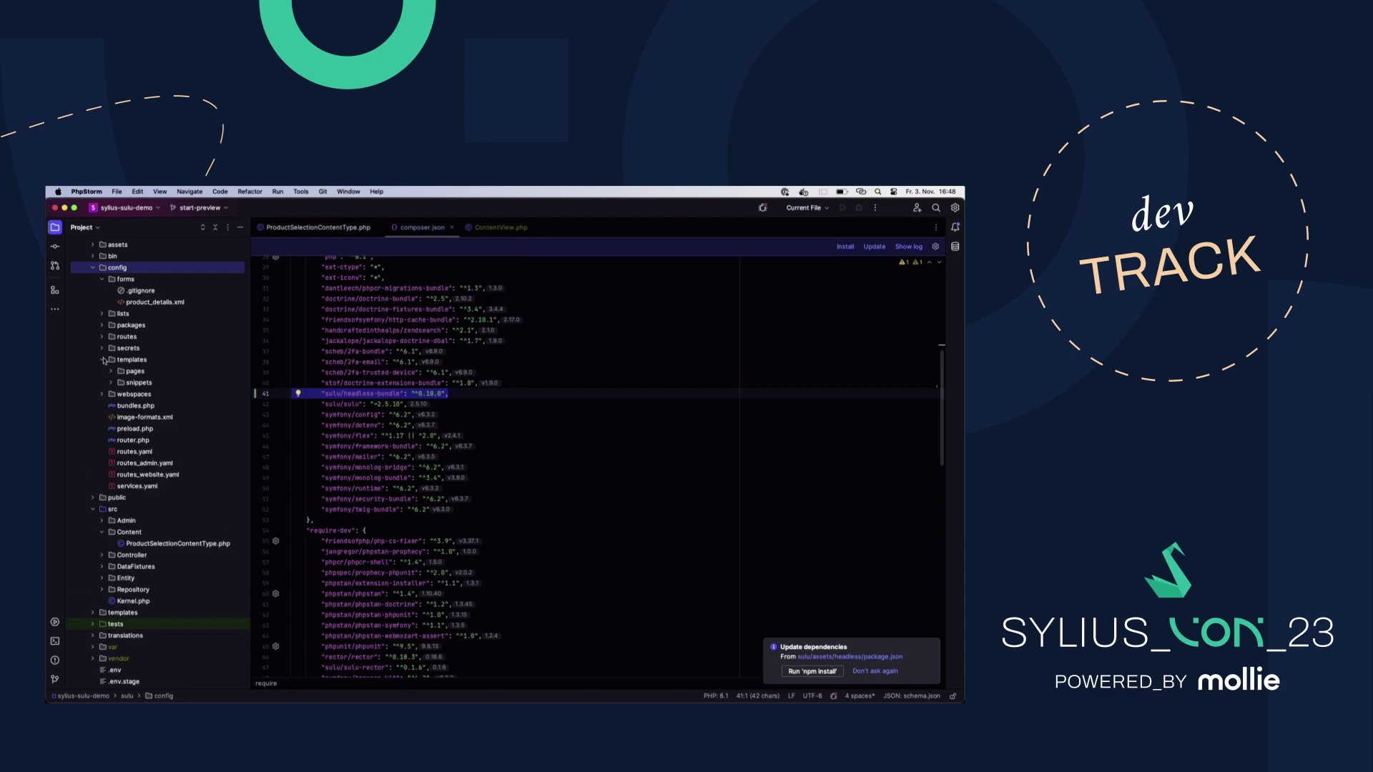
left_click(111, 372)
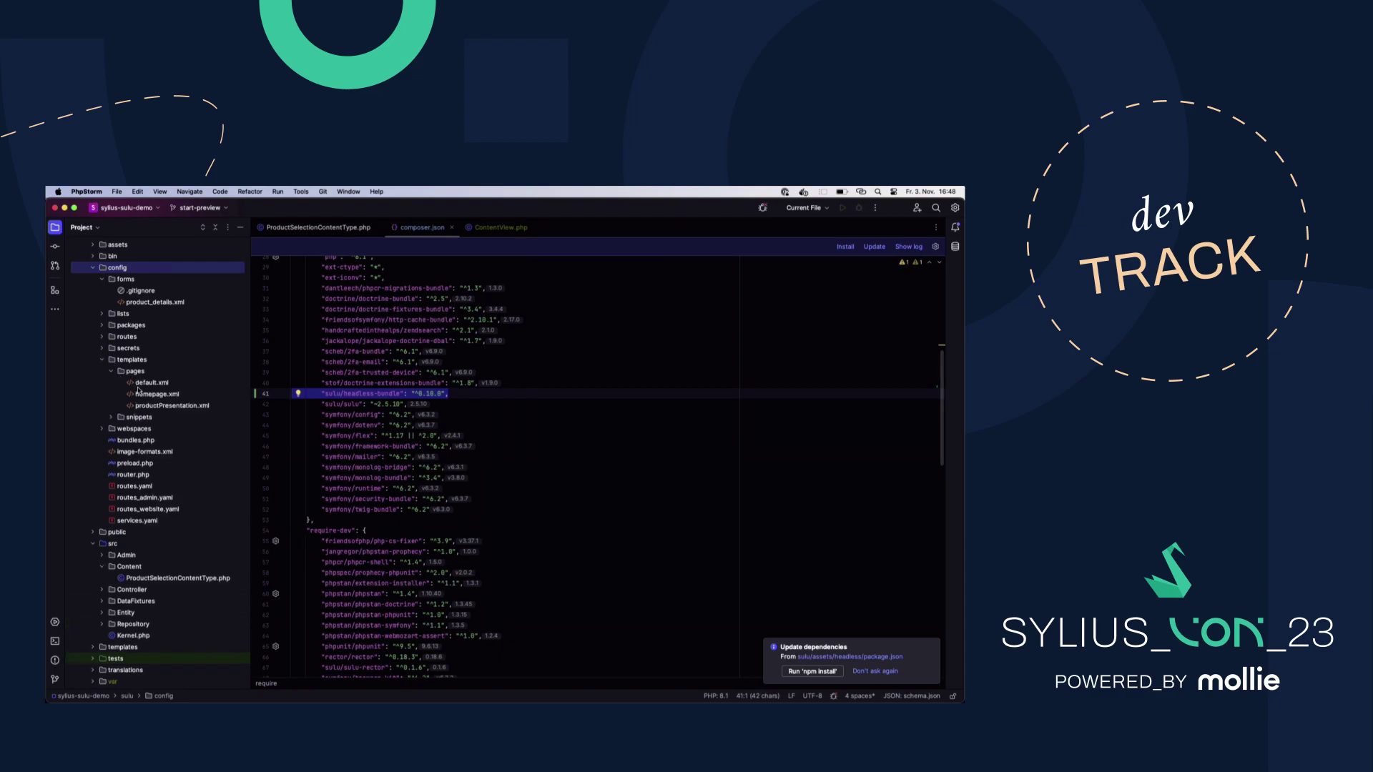
double_click(138, 396)
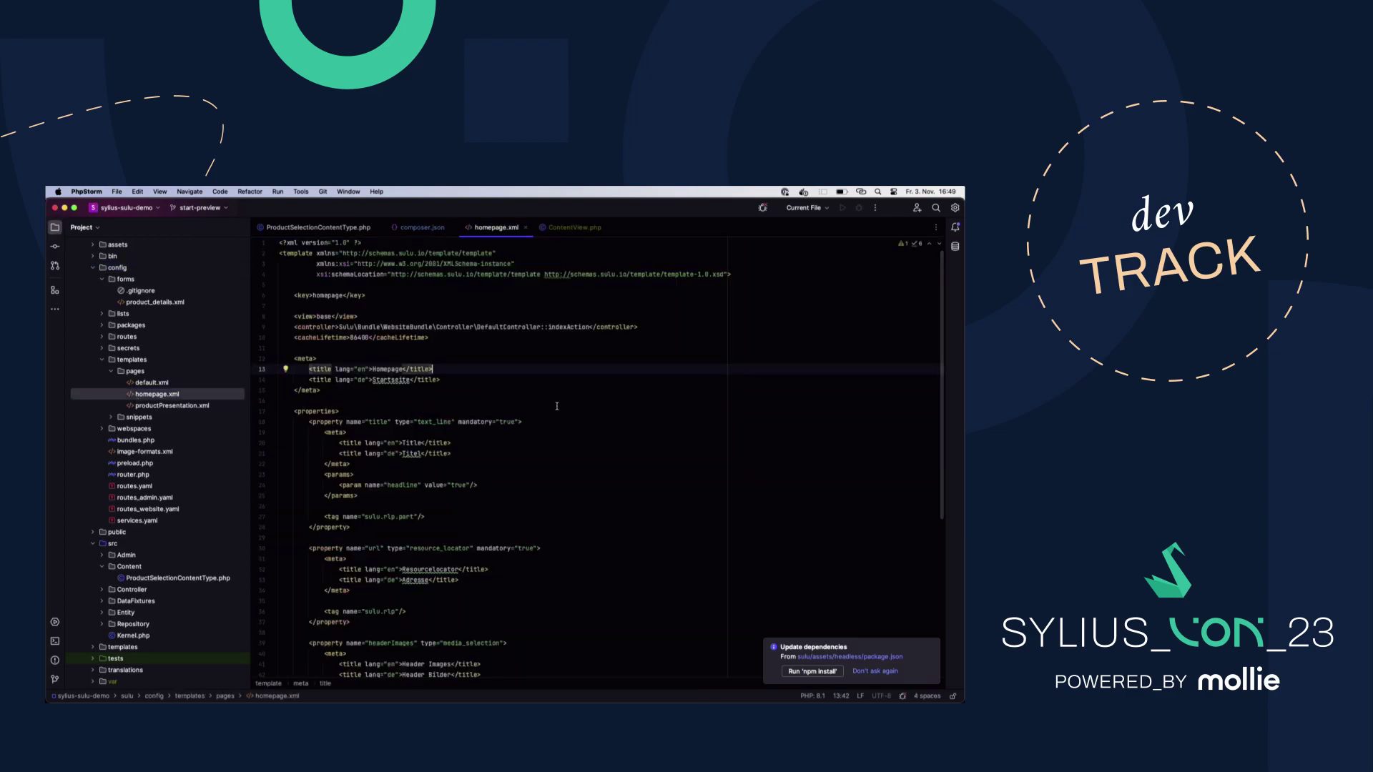
- Scroll through homepage.xml's properties, inspecting the headerImages block, then return to the top
scroll(558, 406, "down", 3)
scroll(557, 406, "down", 3)
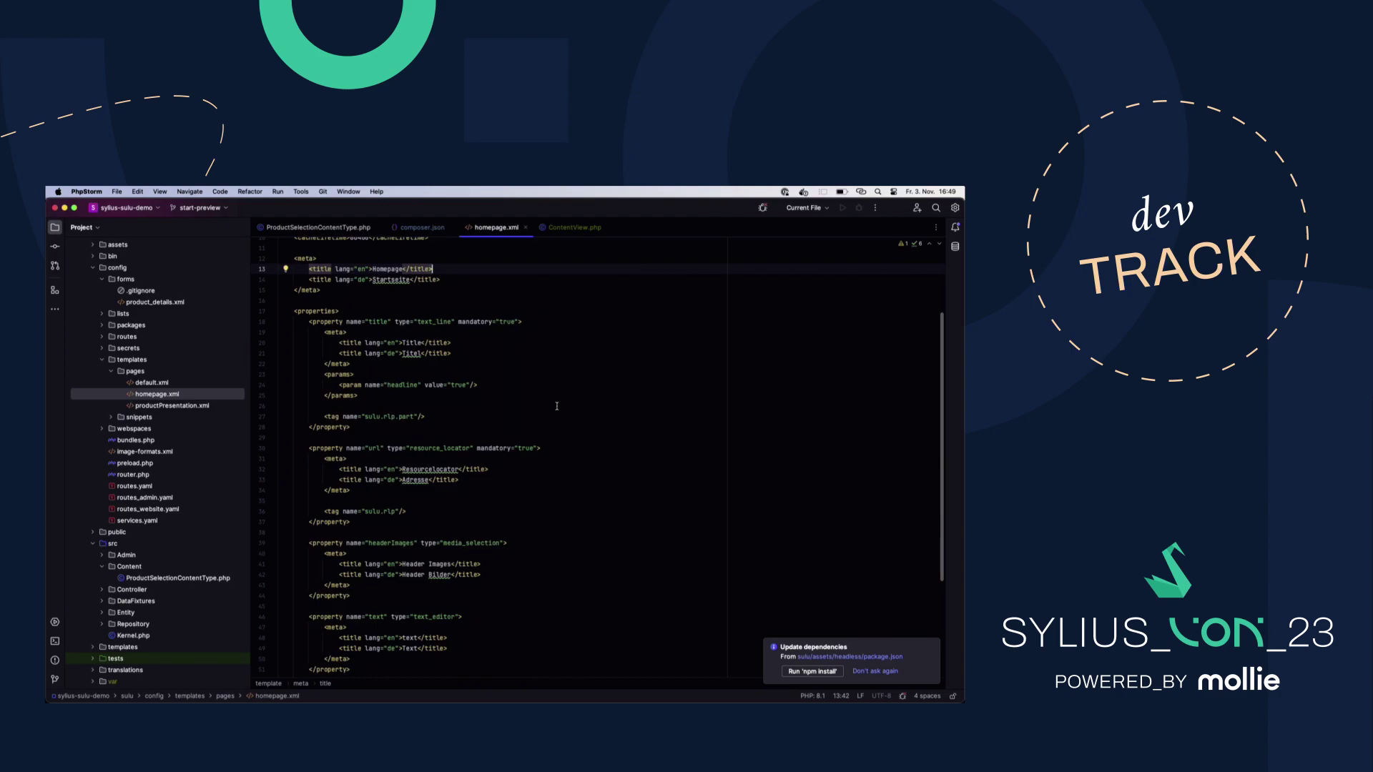
scroll(557, 406, "down", 3)
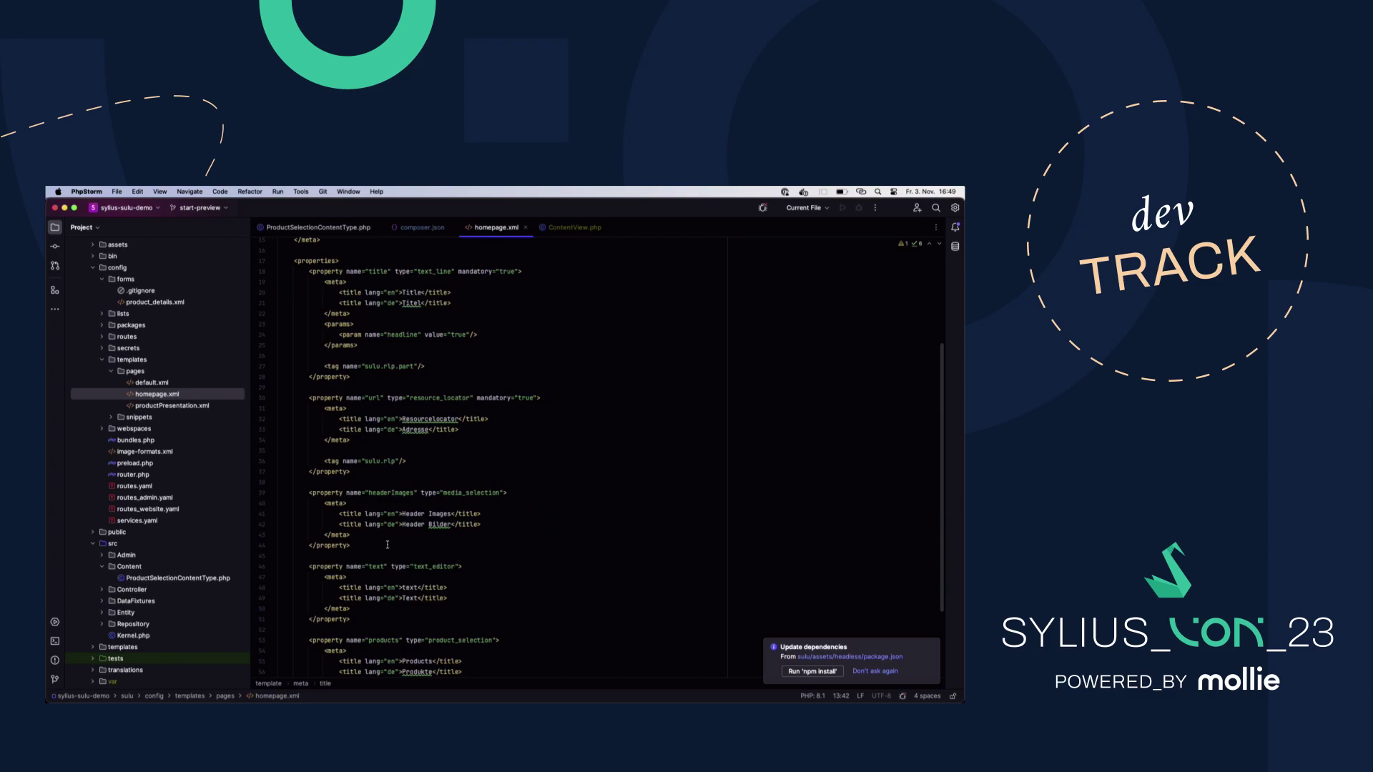
left_click_drag(387, 545, 233, 491)
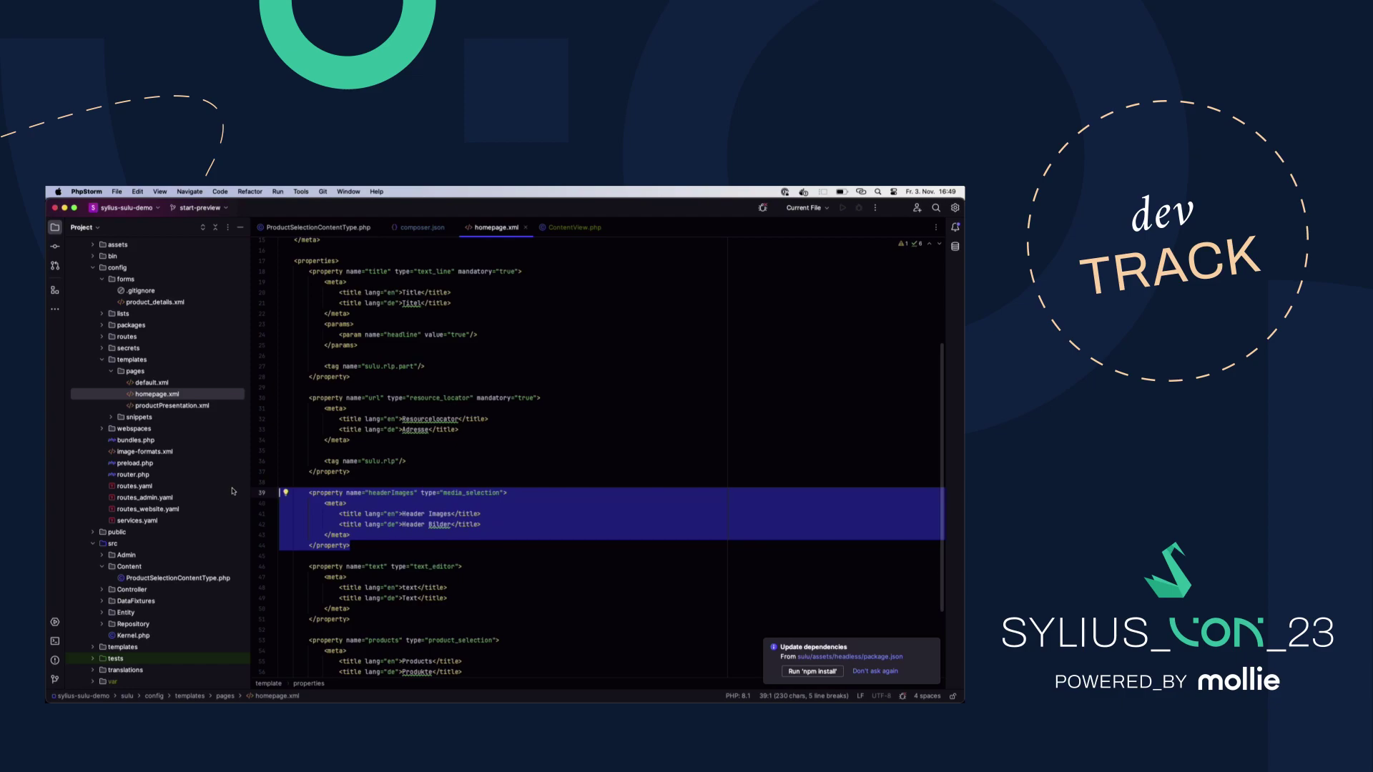
left_click(455, 449)
scroll(455, 448, "up", 5)
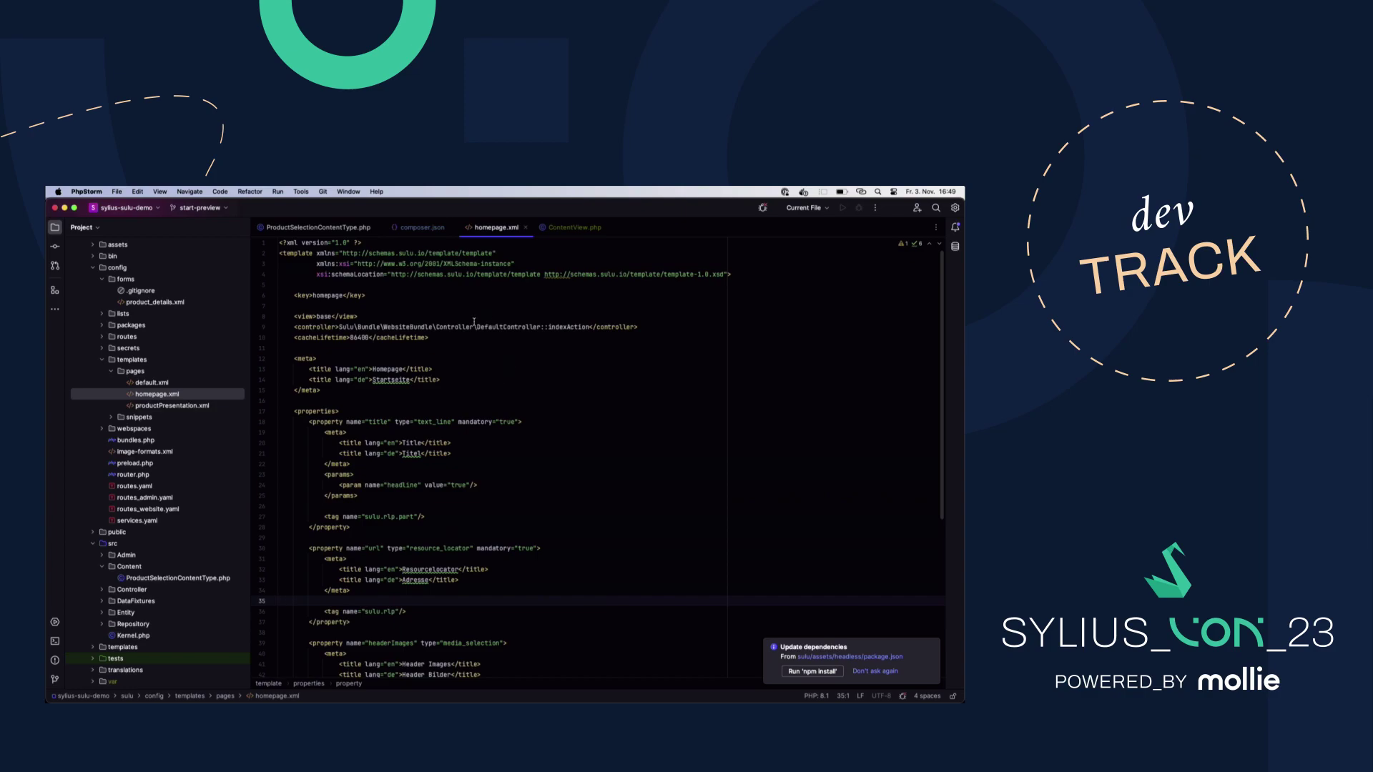
scroll(474, 322, "up", 4)
scroll(474, 323, "up", 4)
scroll(472, 323, "up", 4)
scroll(472, 323, "up", 5)
scroll(472, 322, "left", 2)
scroll(471, 322, "left", 2)
scroll(472, 322, "left", 2)
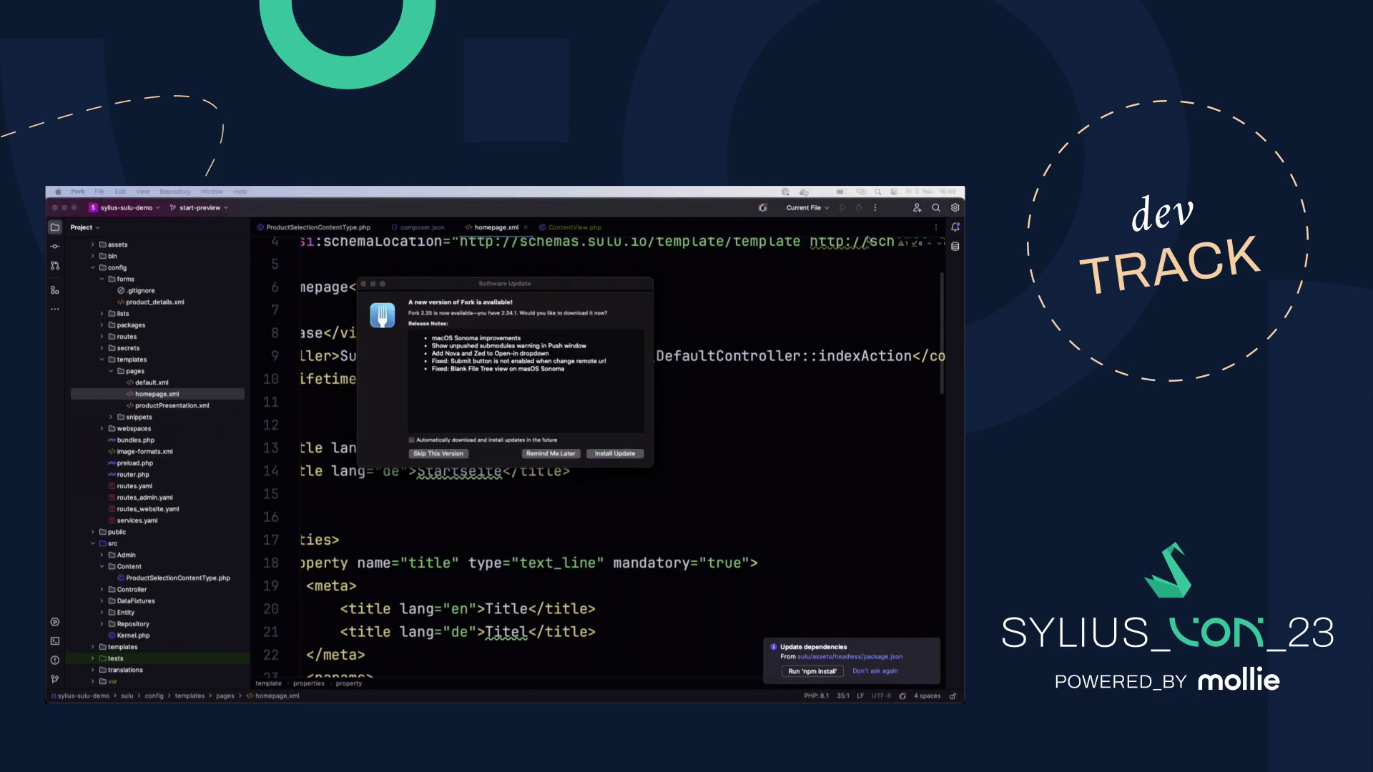
- Change homepage.xml's controller from WebsiteBundle DefaultController to HeadlessBundle HeadlessWebsiteController
left_click(546, 447)
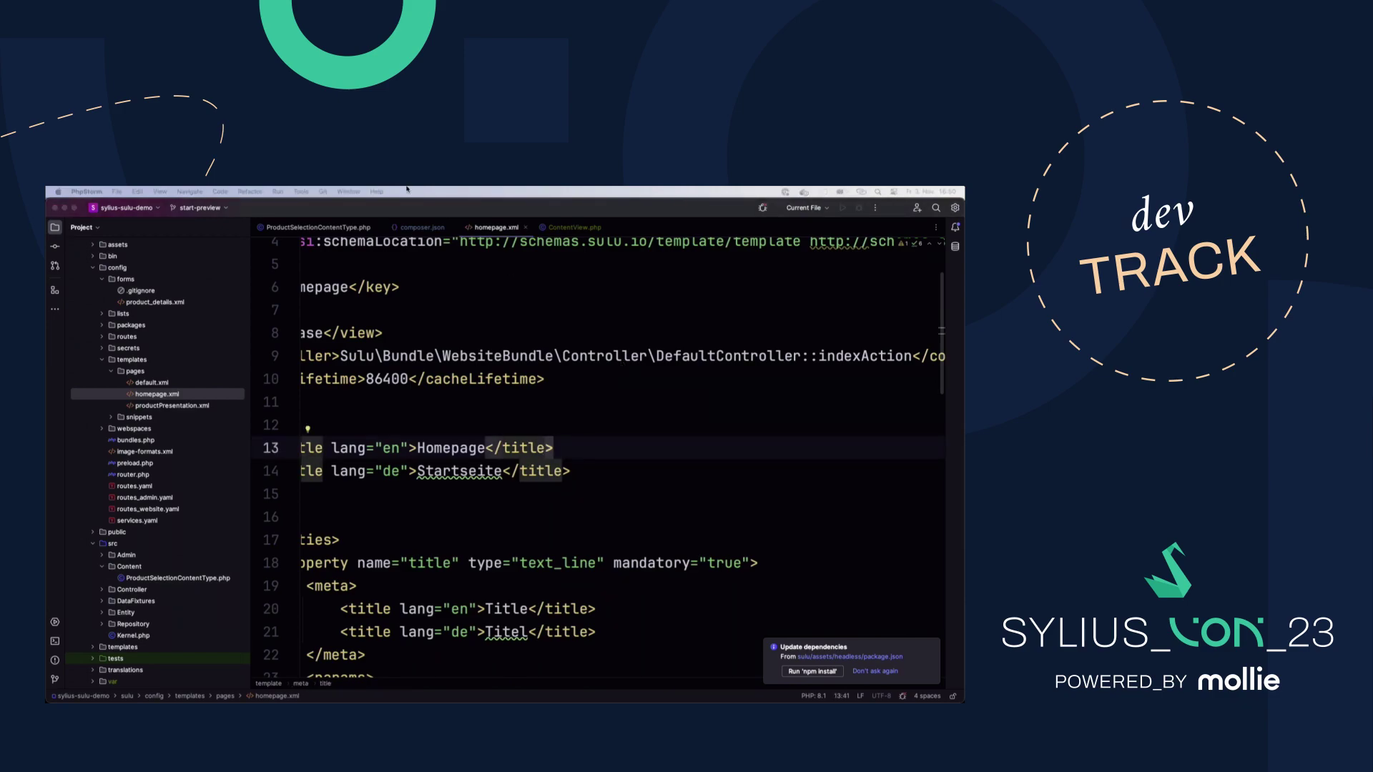
double_click(515, 355)
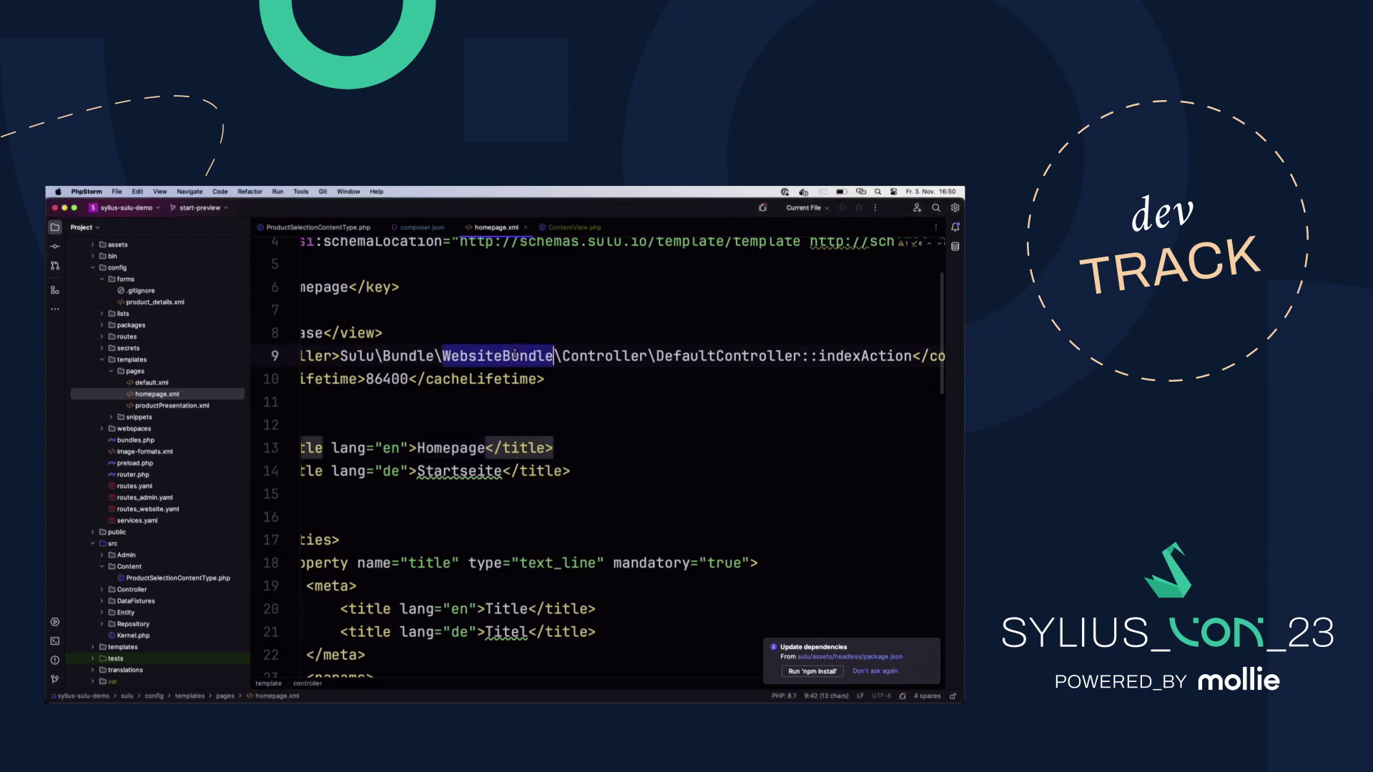
type("HeadlessB")
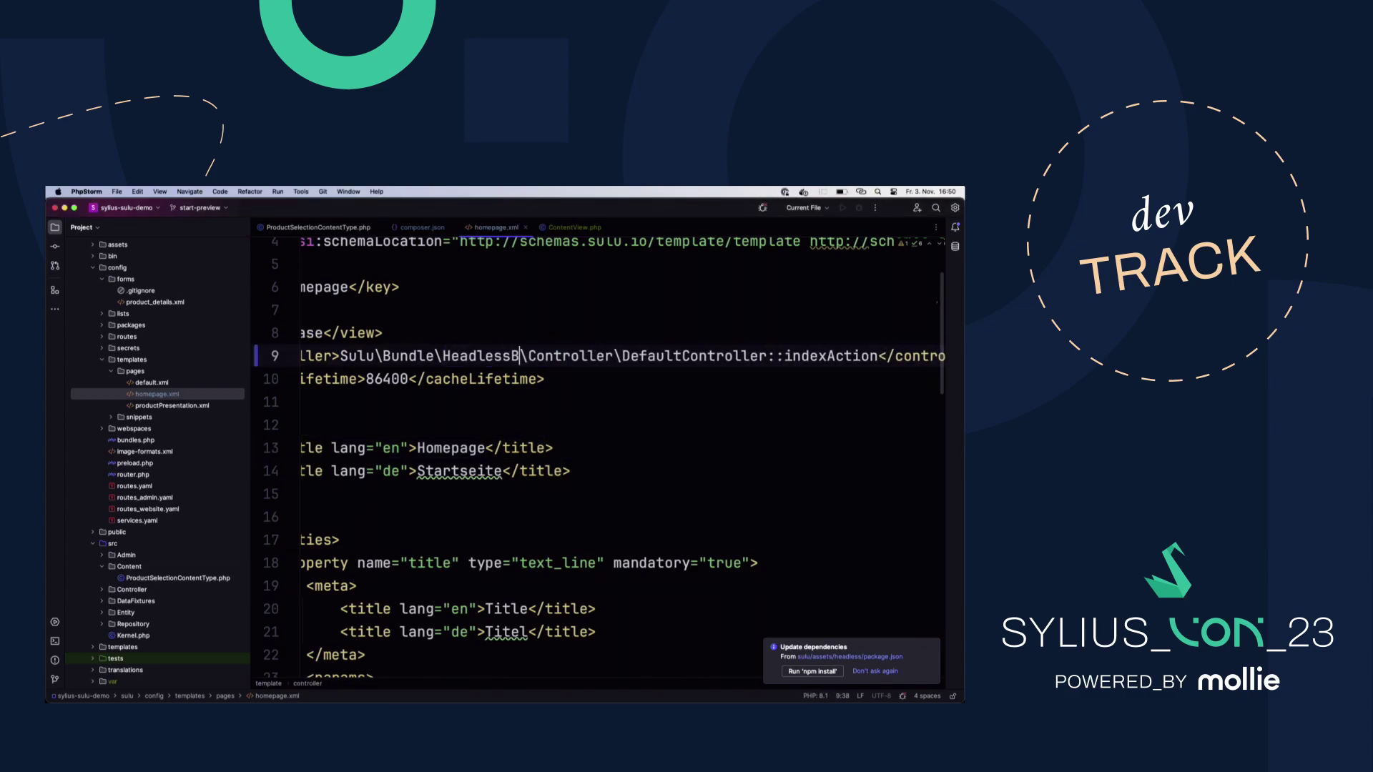
type("undle")
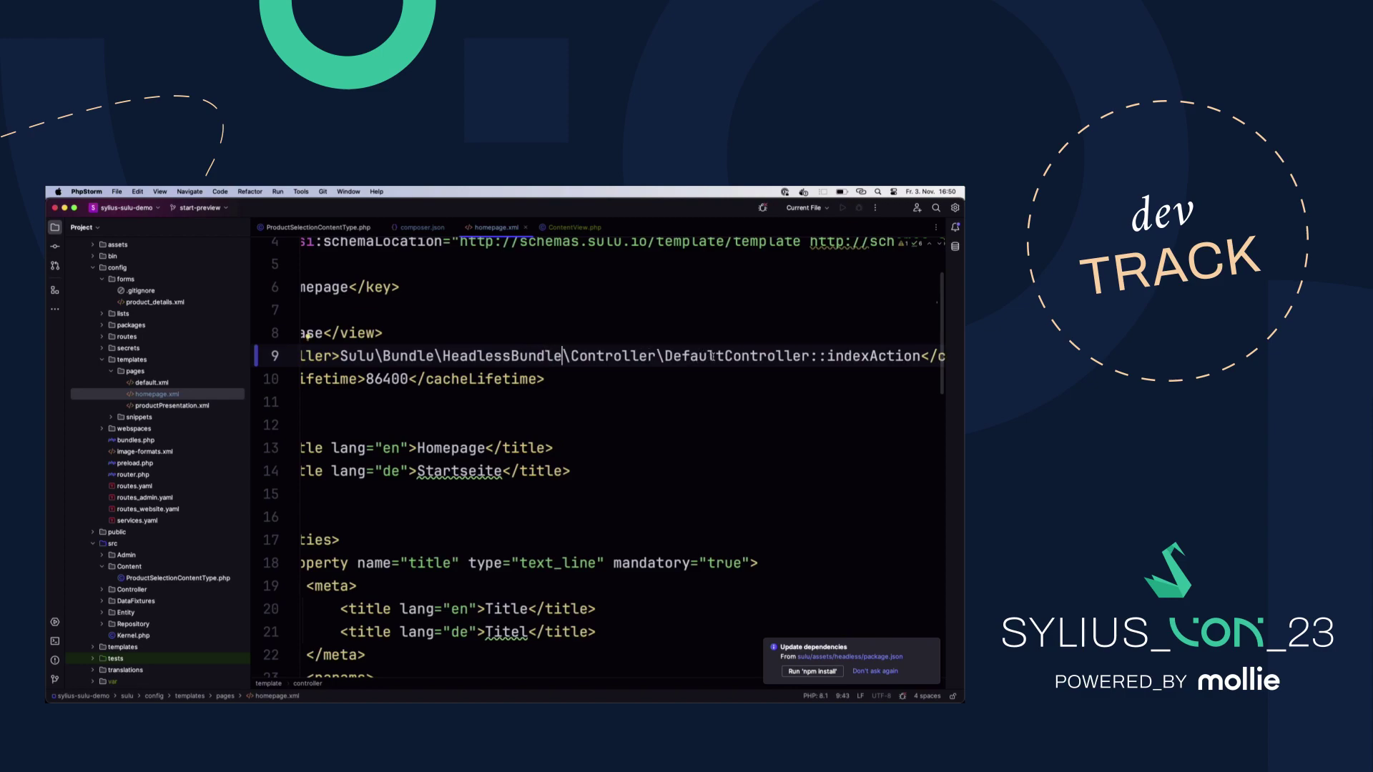
left_click_drag(724, 355, 665, 356)
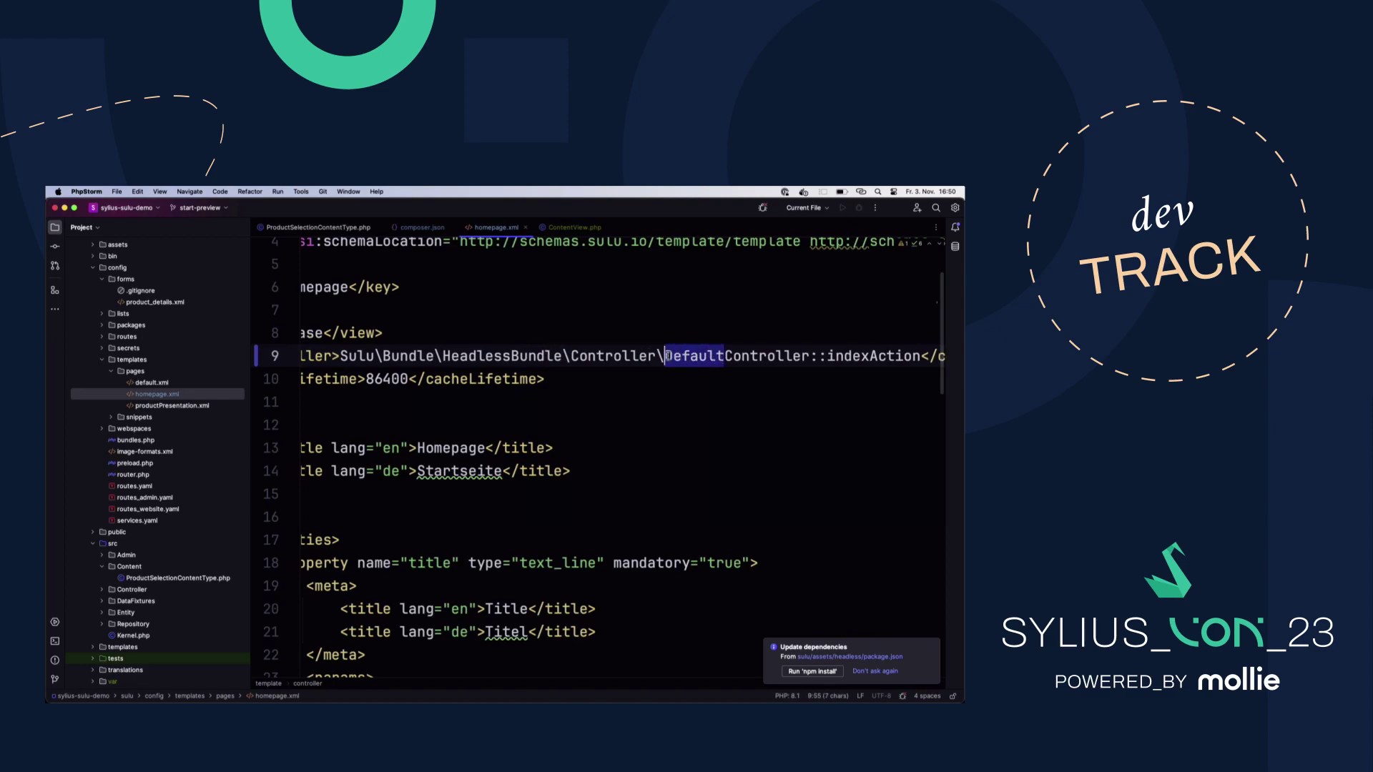
type("HeadlessWebsizt")
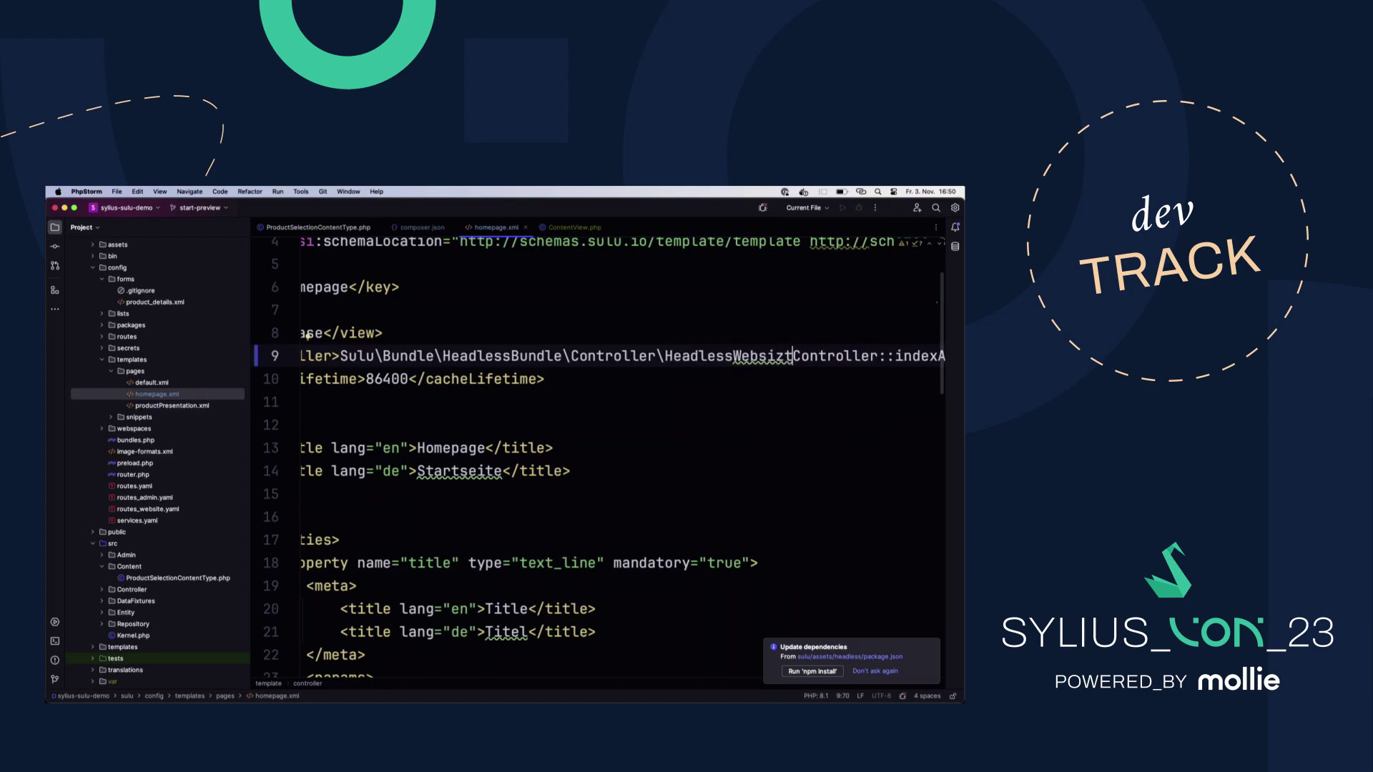
key("BackSpace")
key("BackSpace")
type("te")
key("super+Tab")
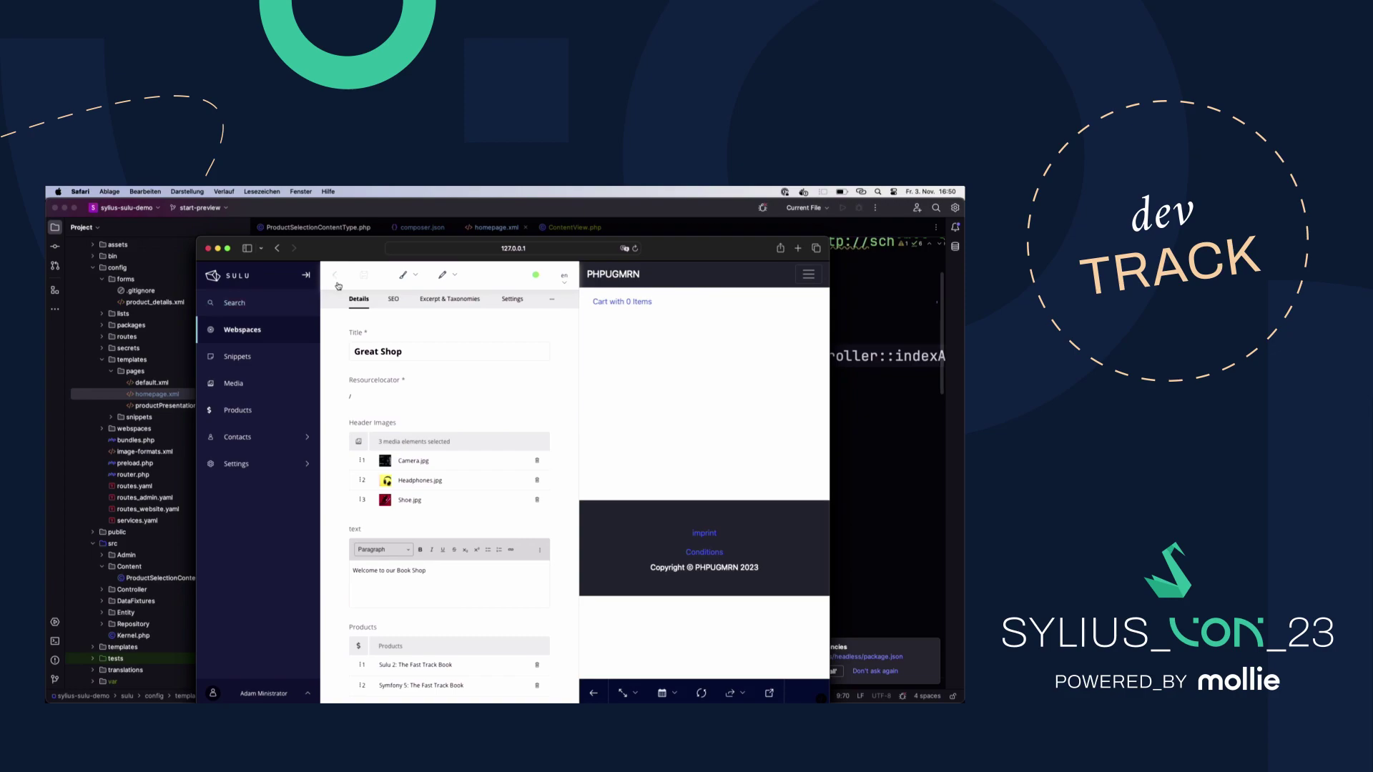
- Strip the admin path from the address to load the public homepage at 127.0.0.1:8001/
left_click(475, 247)
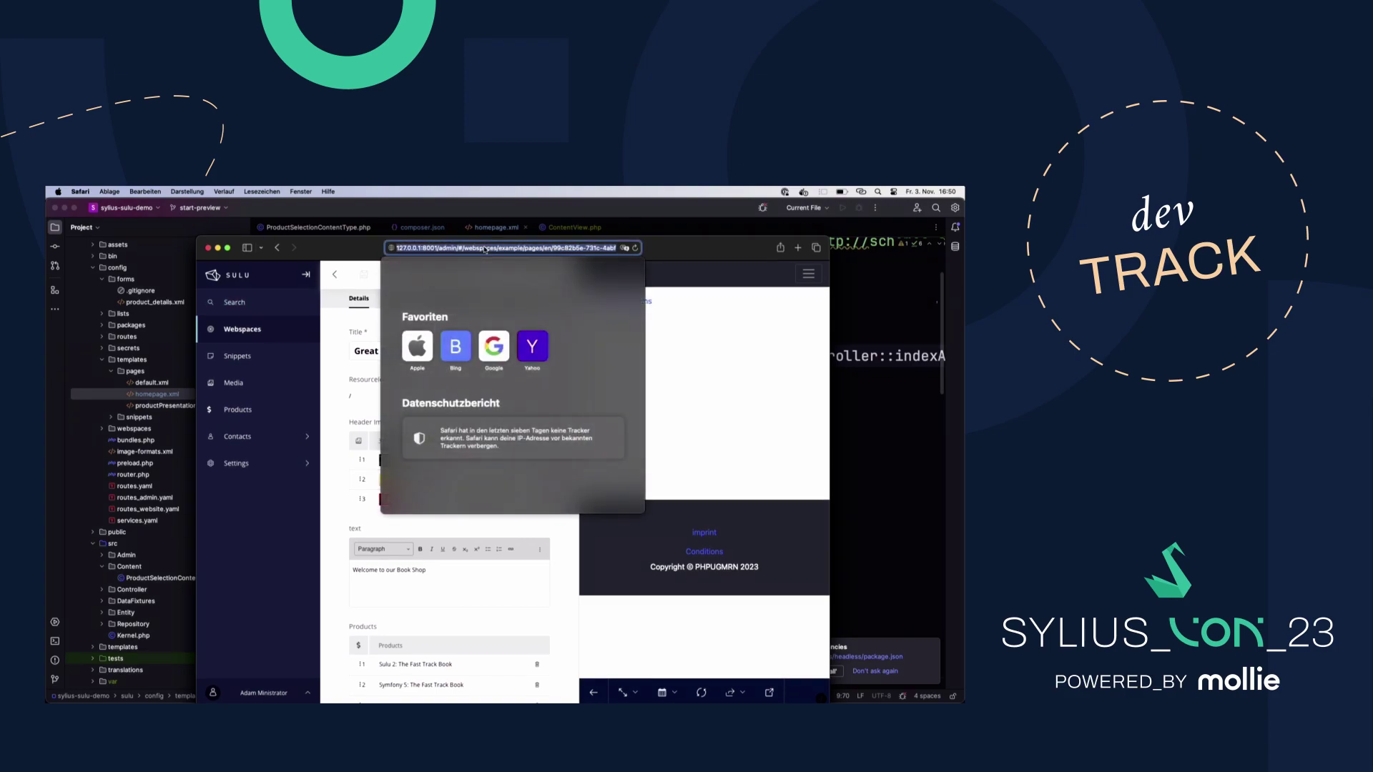
left_click_drag(443, 248, 618, 247)
key("BackSpace")
key("Return")
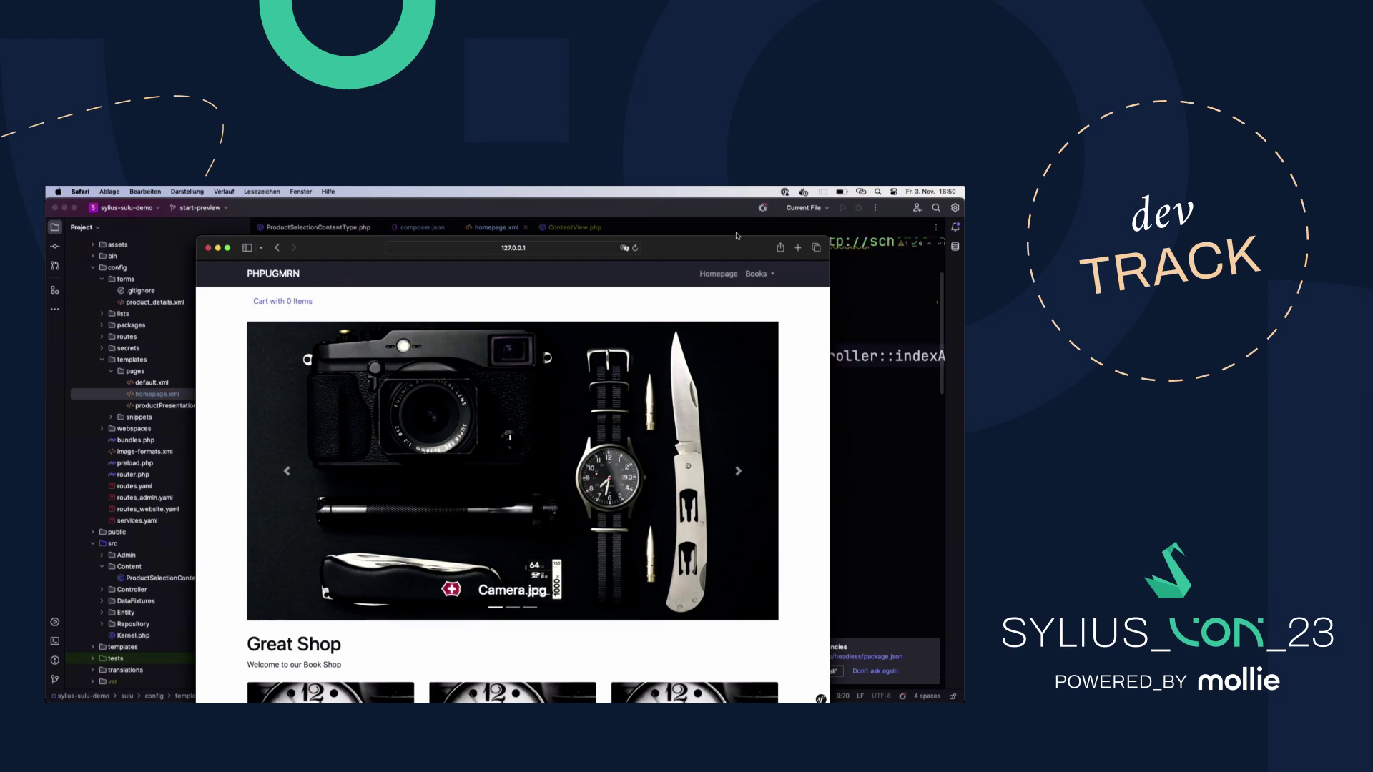
- Append /.json to the address to load the homepage's raw JSON output
left_click(549, 247)
type(":8001")
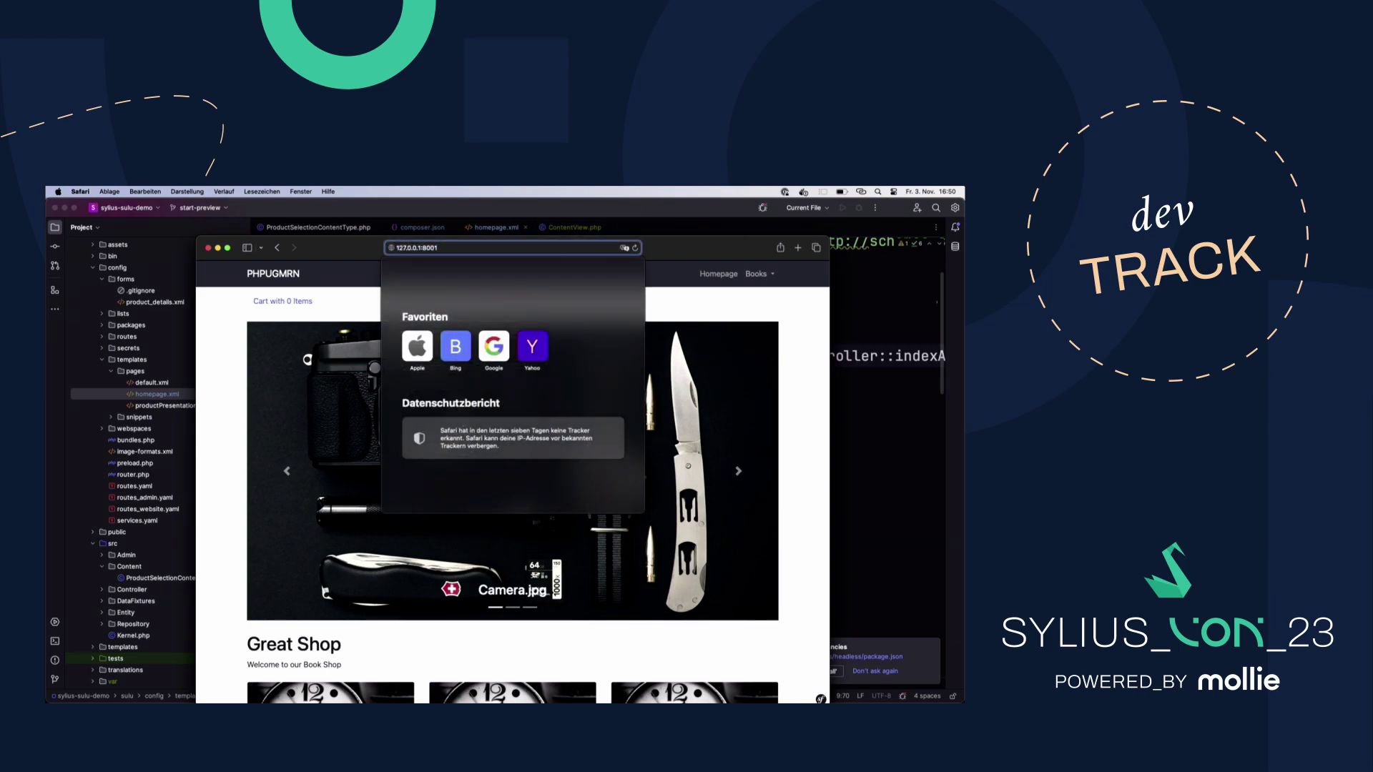
type("/")
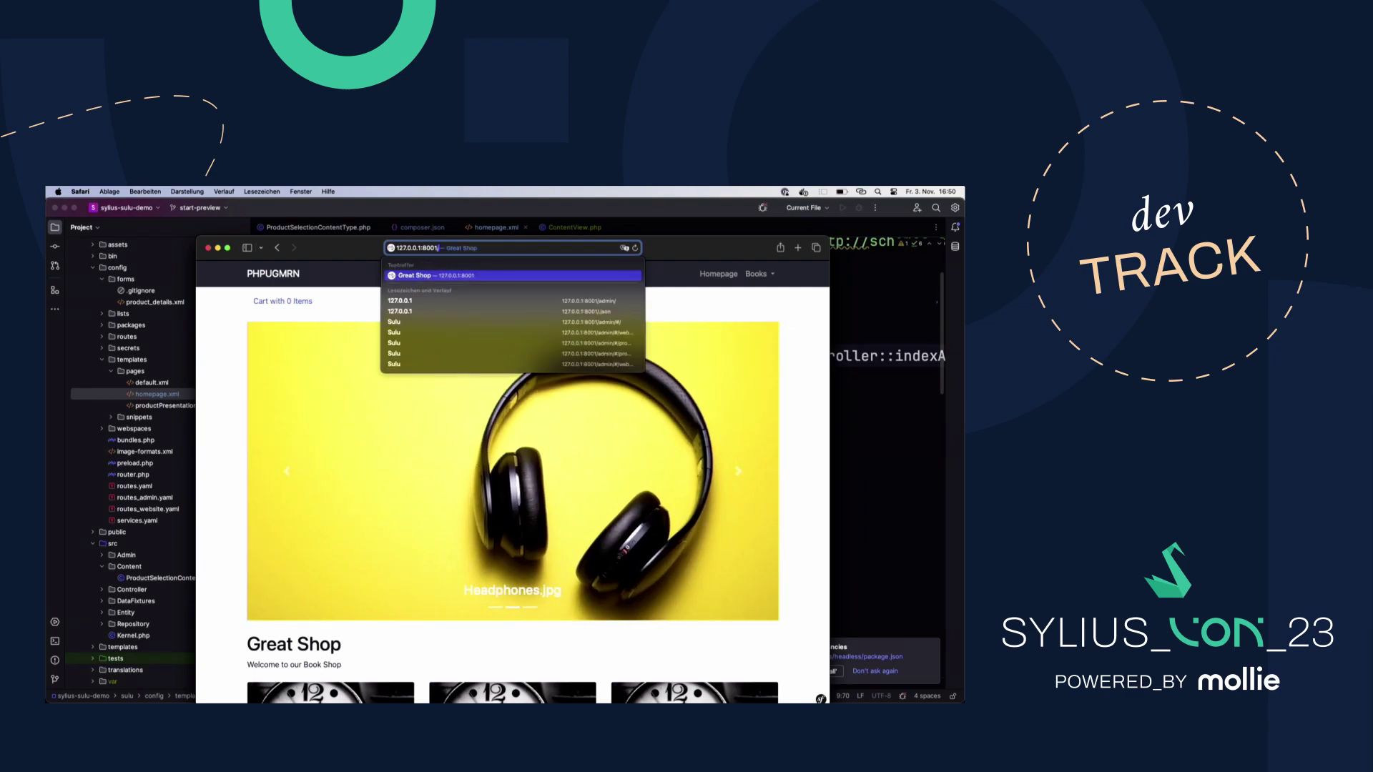
type(".json")
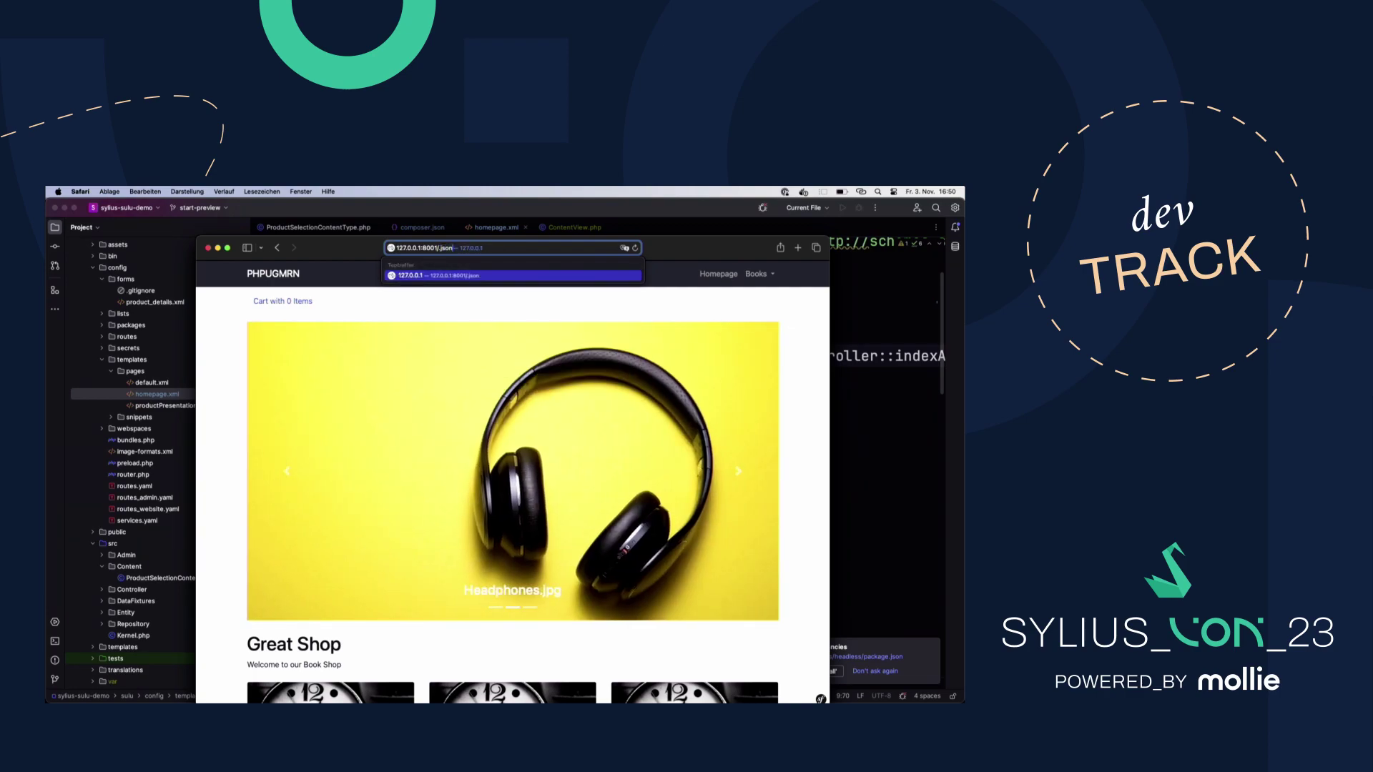
key("Return")
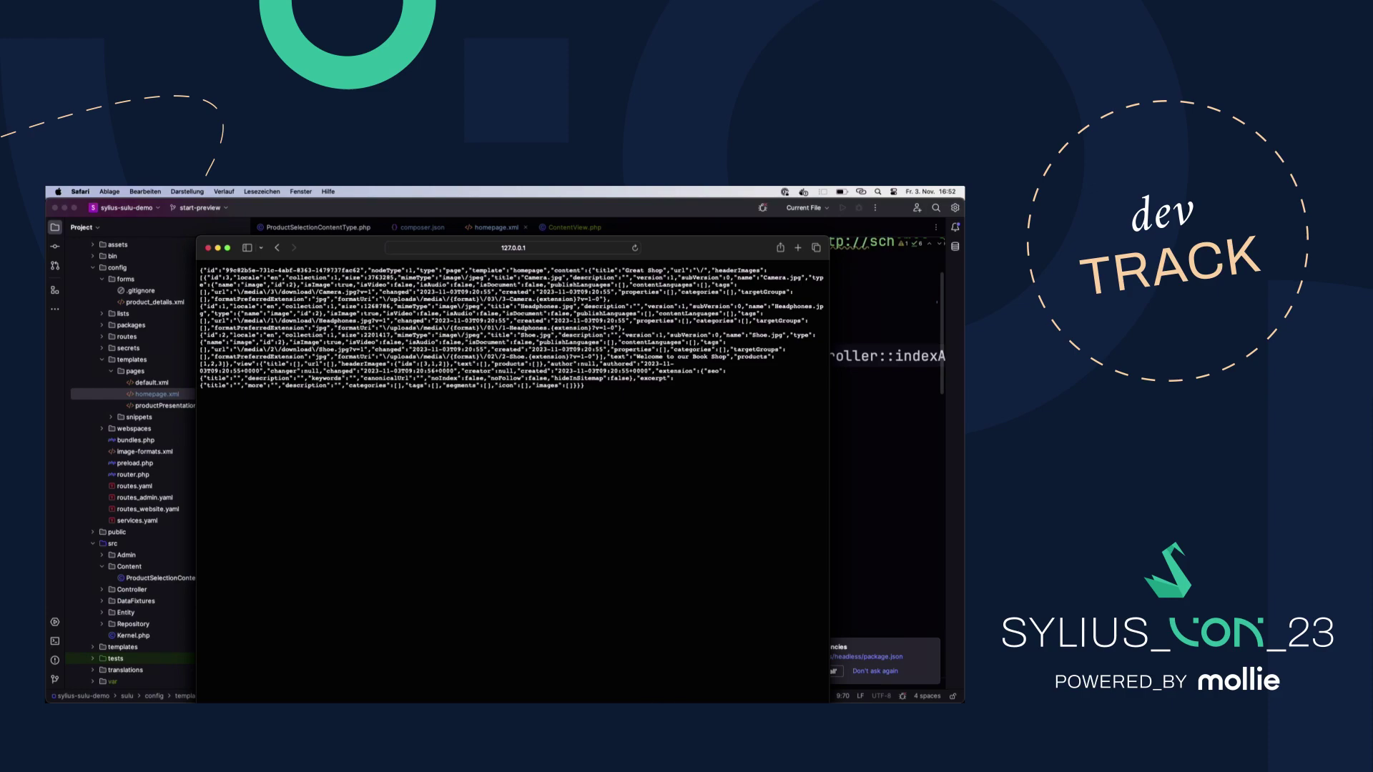
- Change the address from .json to /admin, fix the stray dot, and open the webspace page tree
left_click(572, 247)
key("BackSpace")
key("BackSpace")
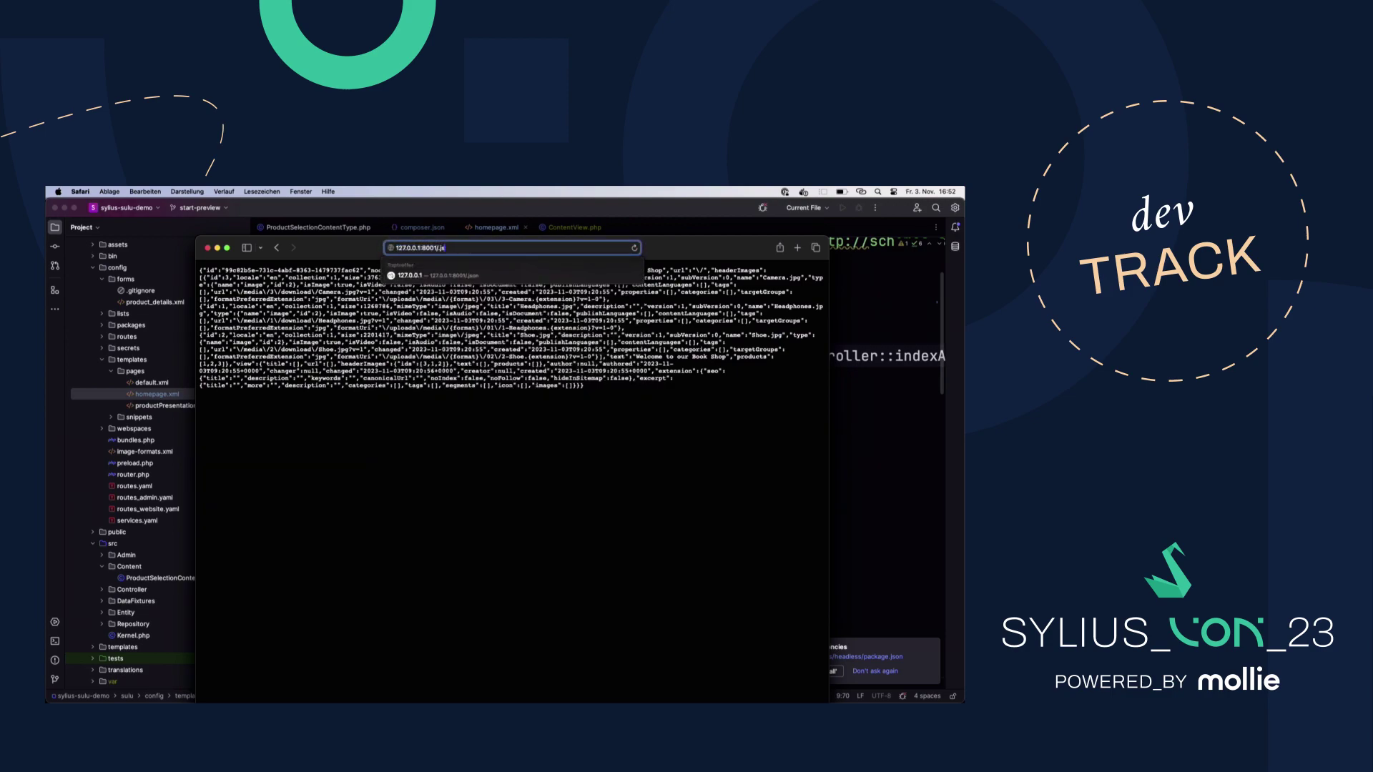
type("admin")
key("Return")
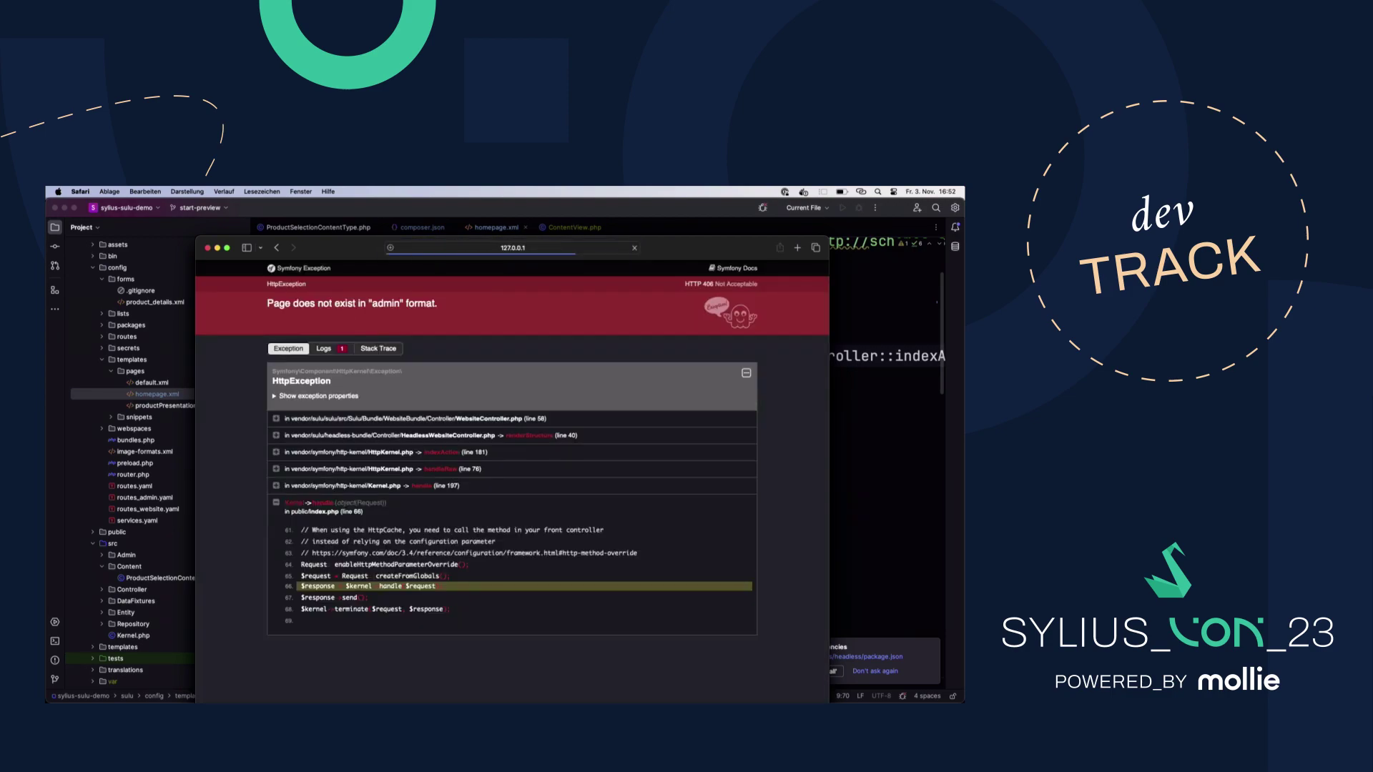
left_click(481, 247)
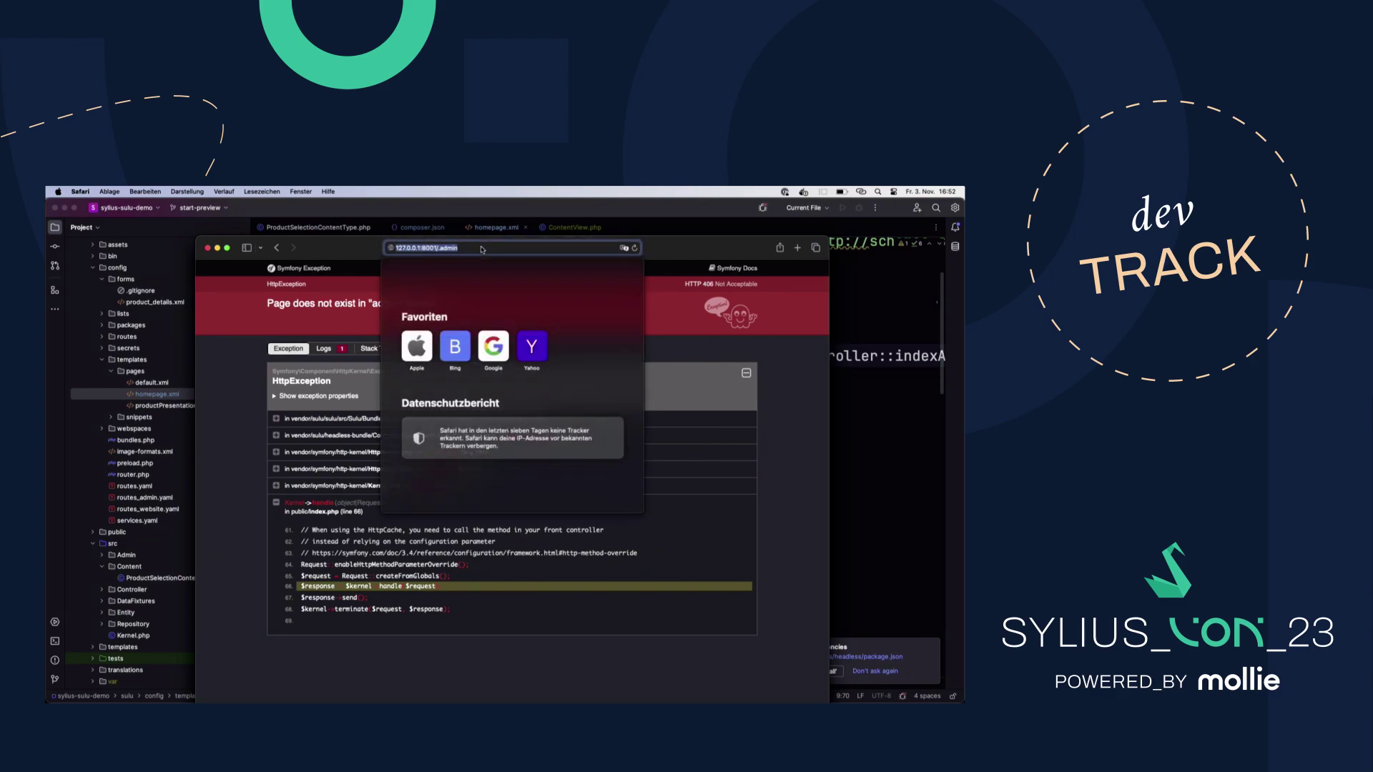
key("Left")
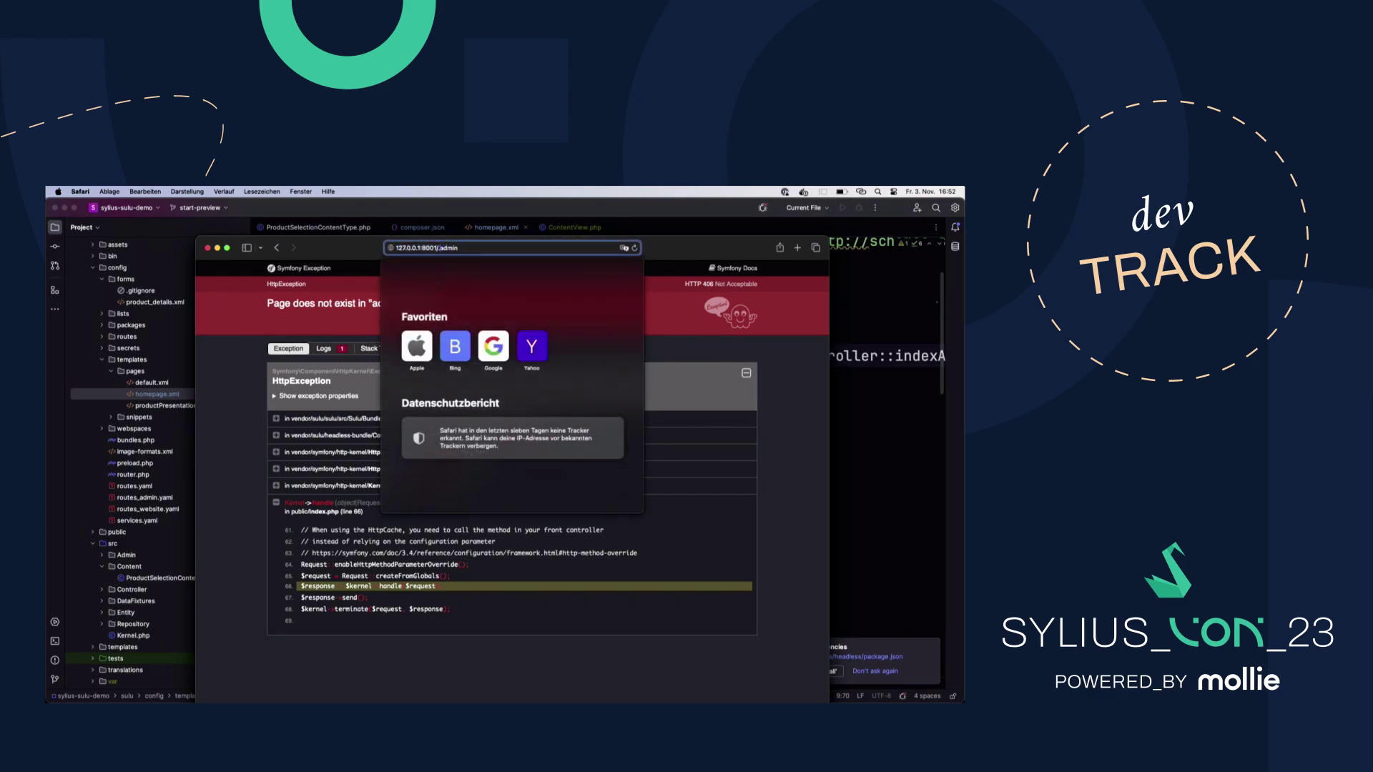
key("BackSpace")
key("Return")
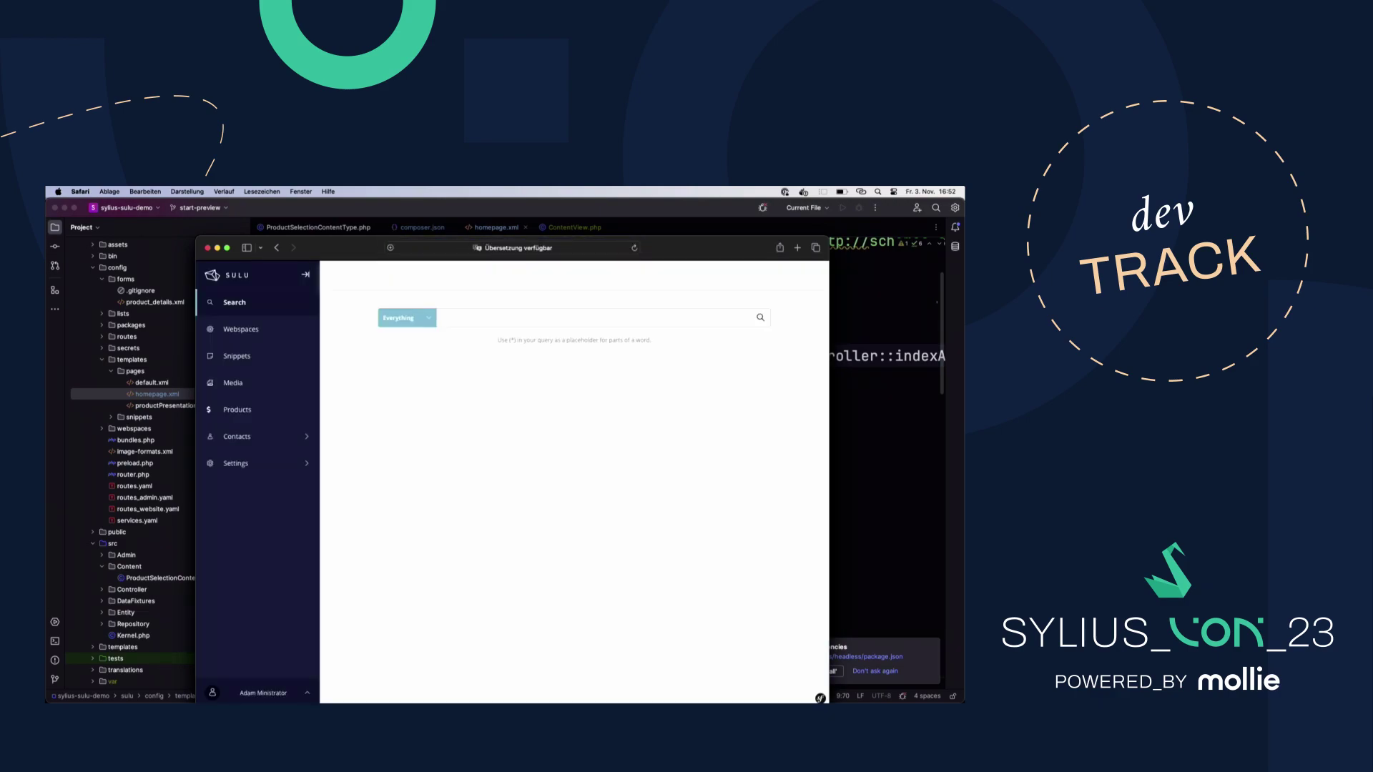
left_click(236, 329)
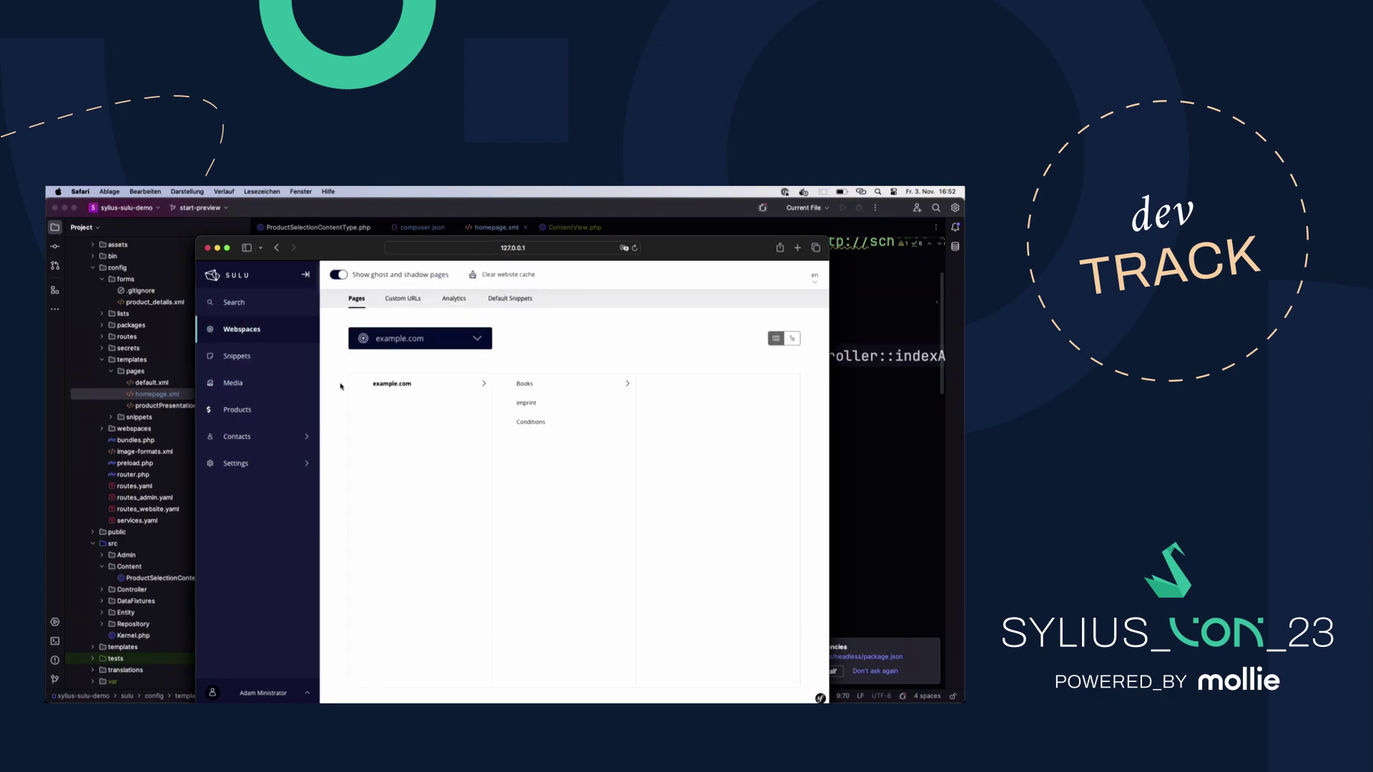
- Review the example.com homepage's three selected products, then return to homepage.xml in PhpStorm
left_click(356, 387)
scroll(348, 404, "down", 1)
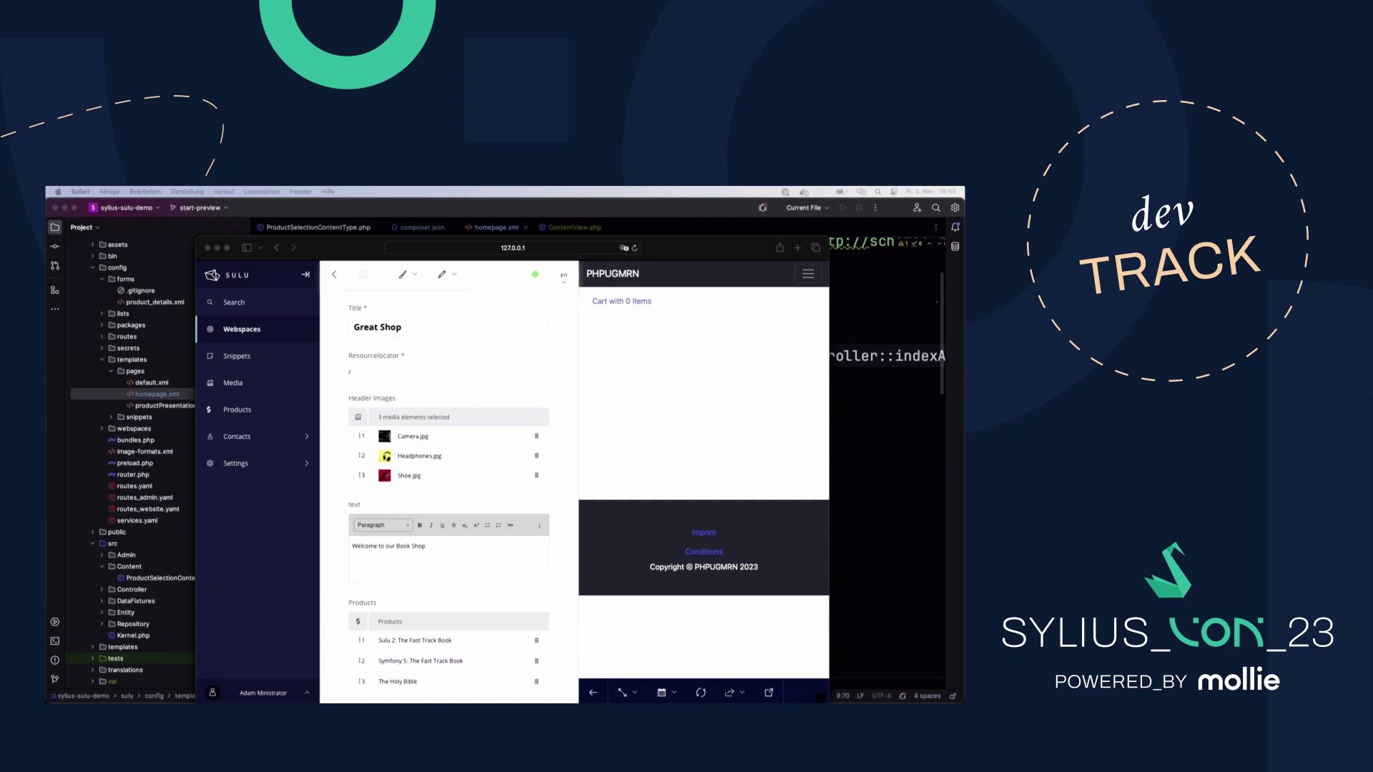
left_click(52, 365)
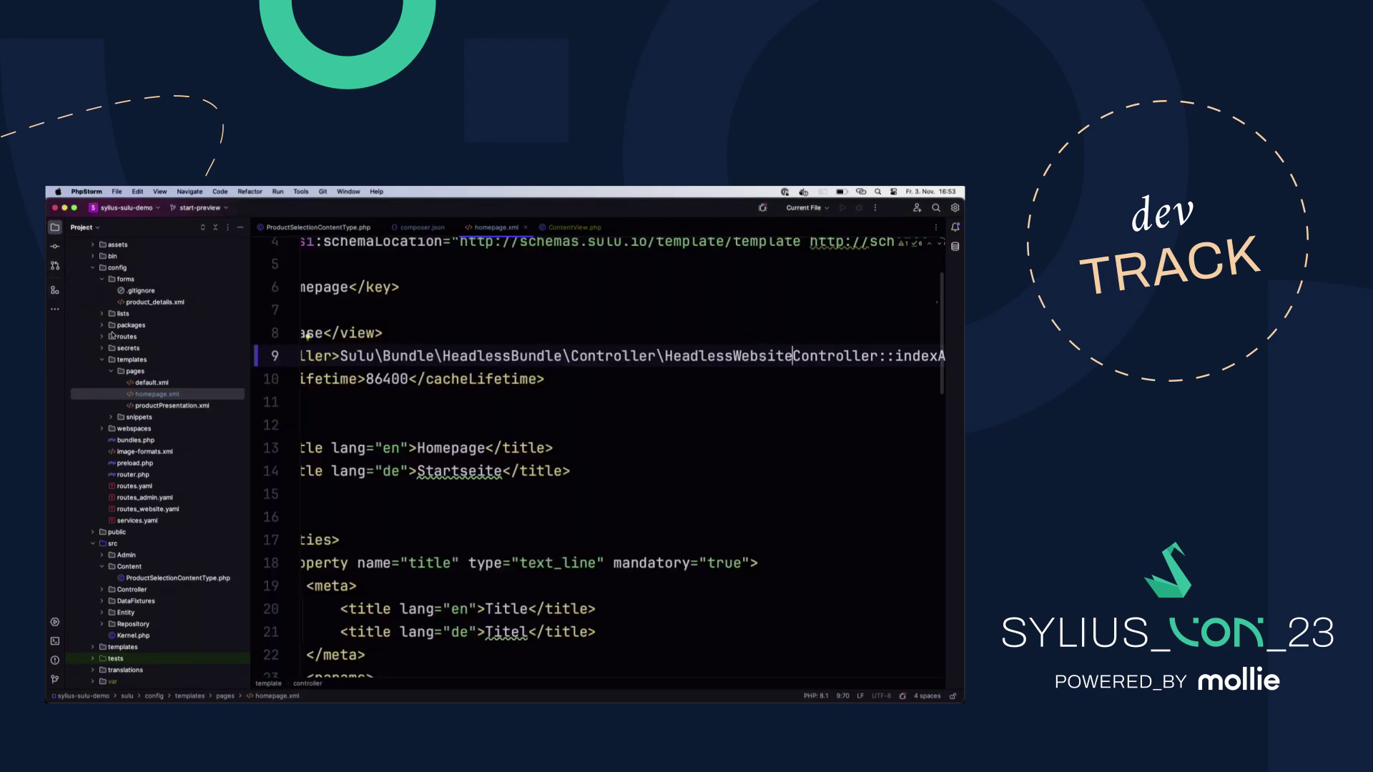
- Add a new PHP class named ProductContentTypeResolver in the src/Content folder
right_click(116, 569)
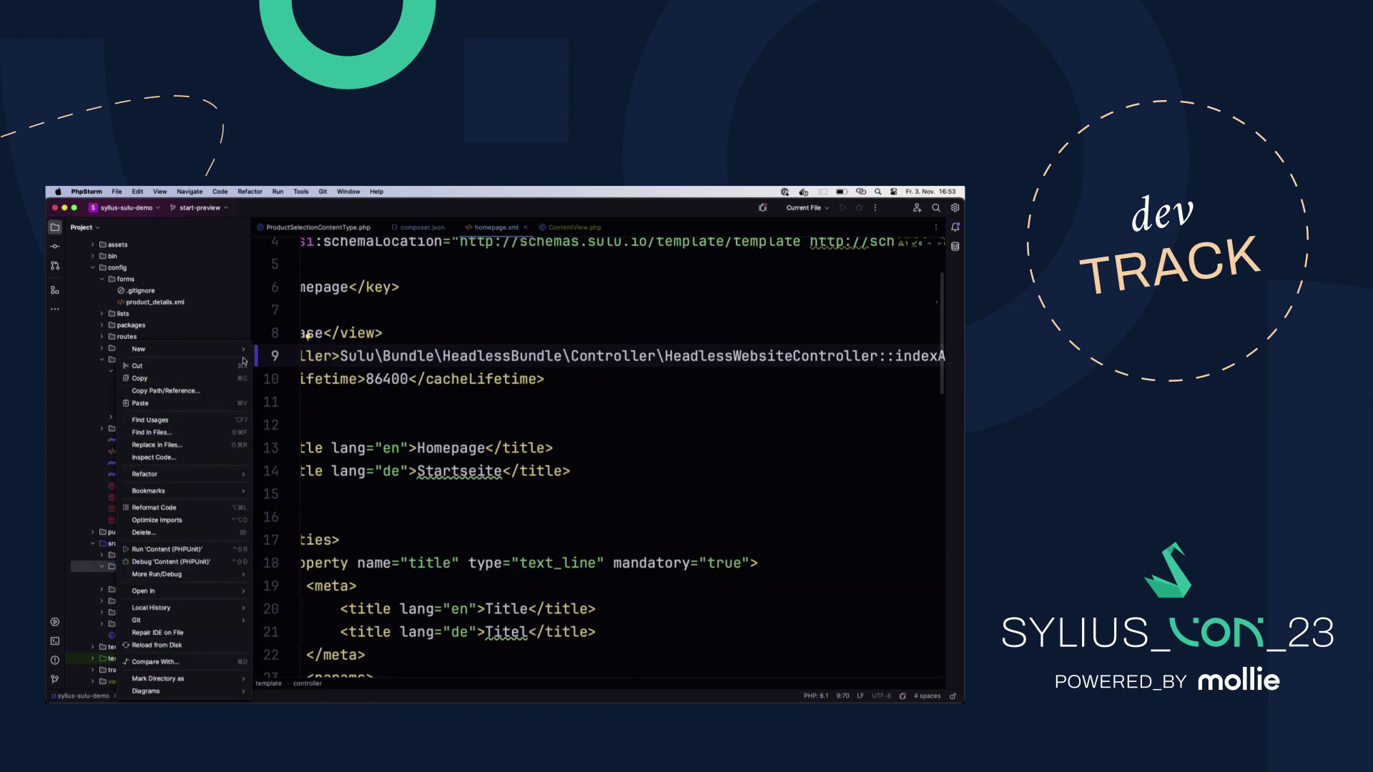
mouse_move(139, 349)
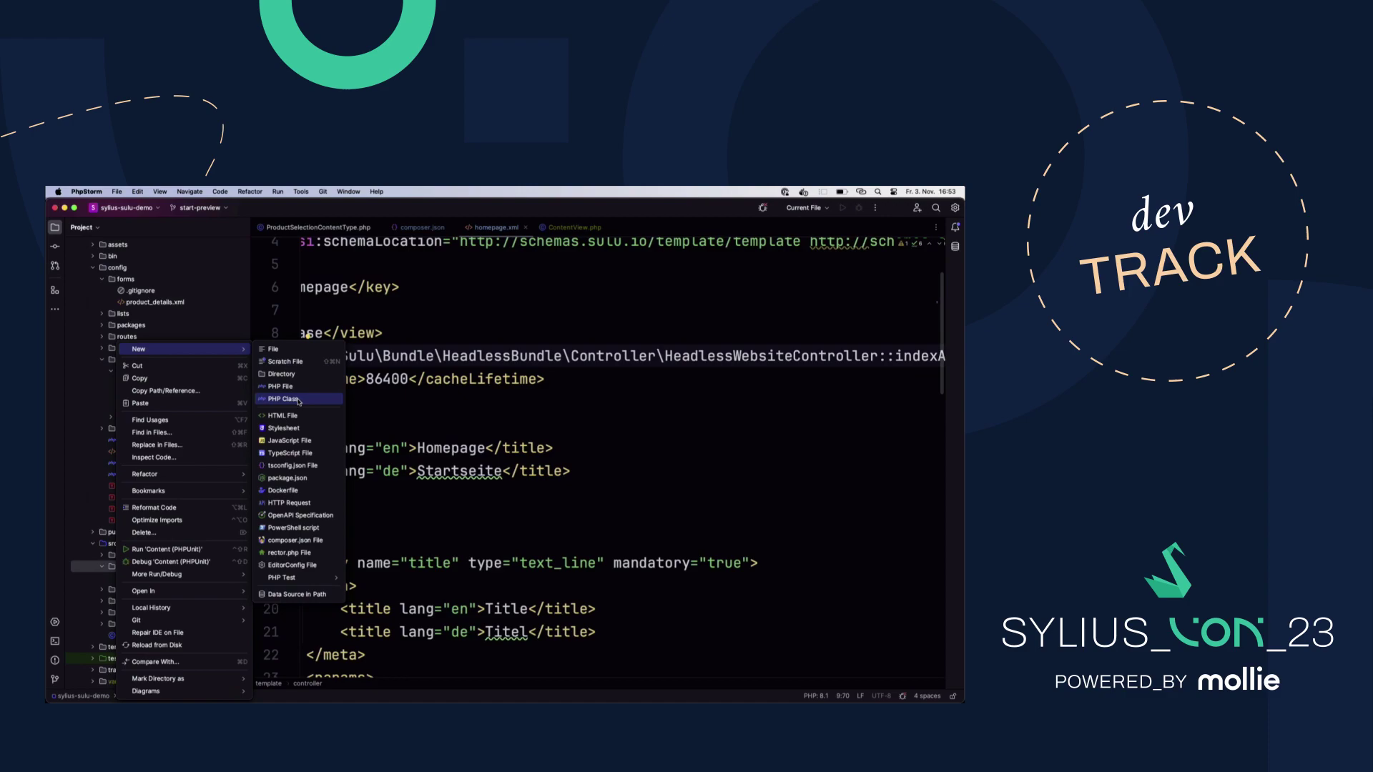
left_click(286, 399)
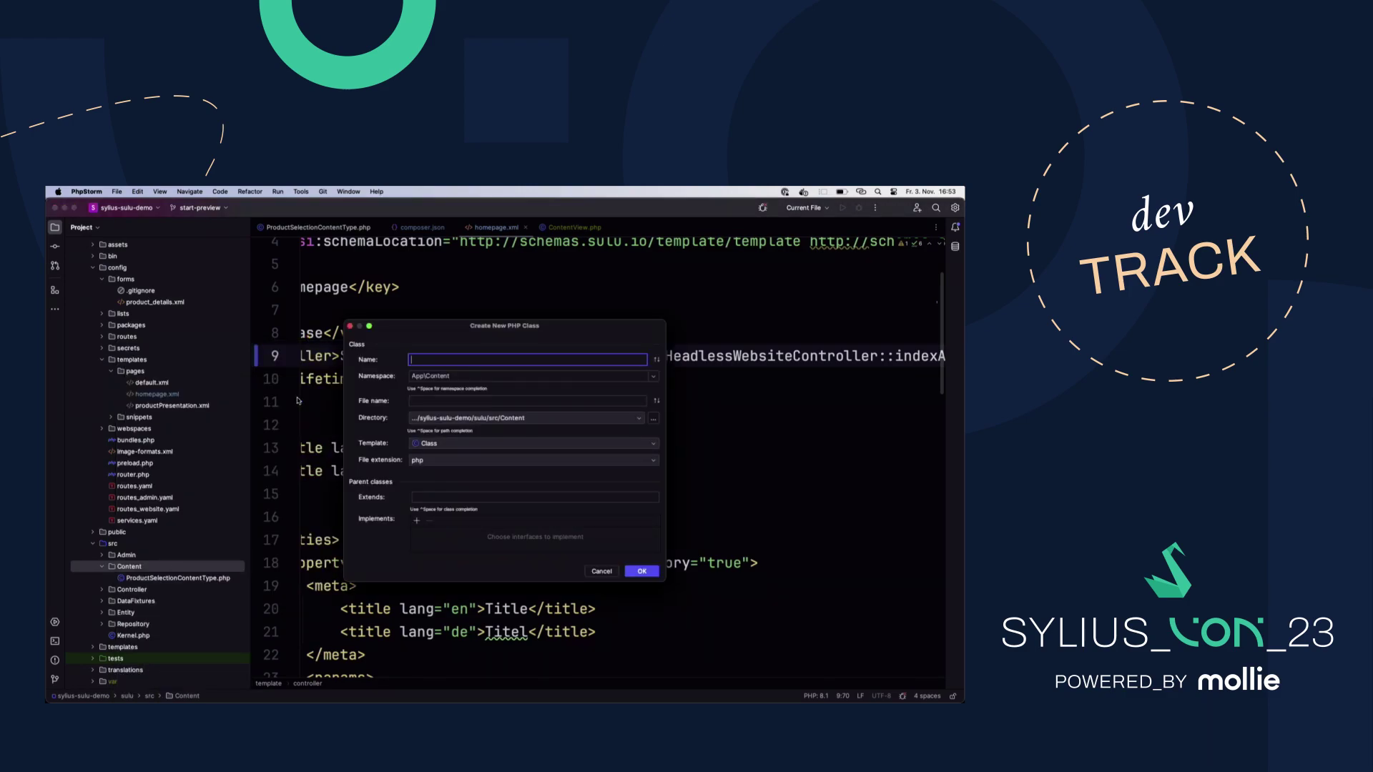
type("Pr")
type("oduct")
type("ten")
type("Typ")
type("olver")
key("Return")
key("Return")
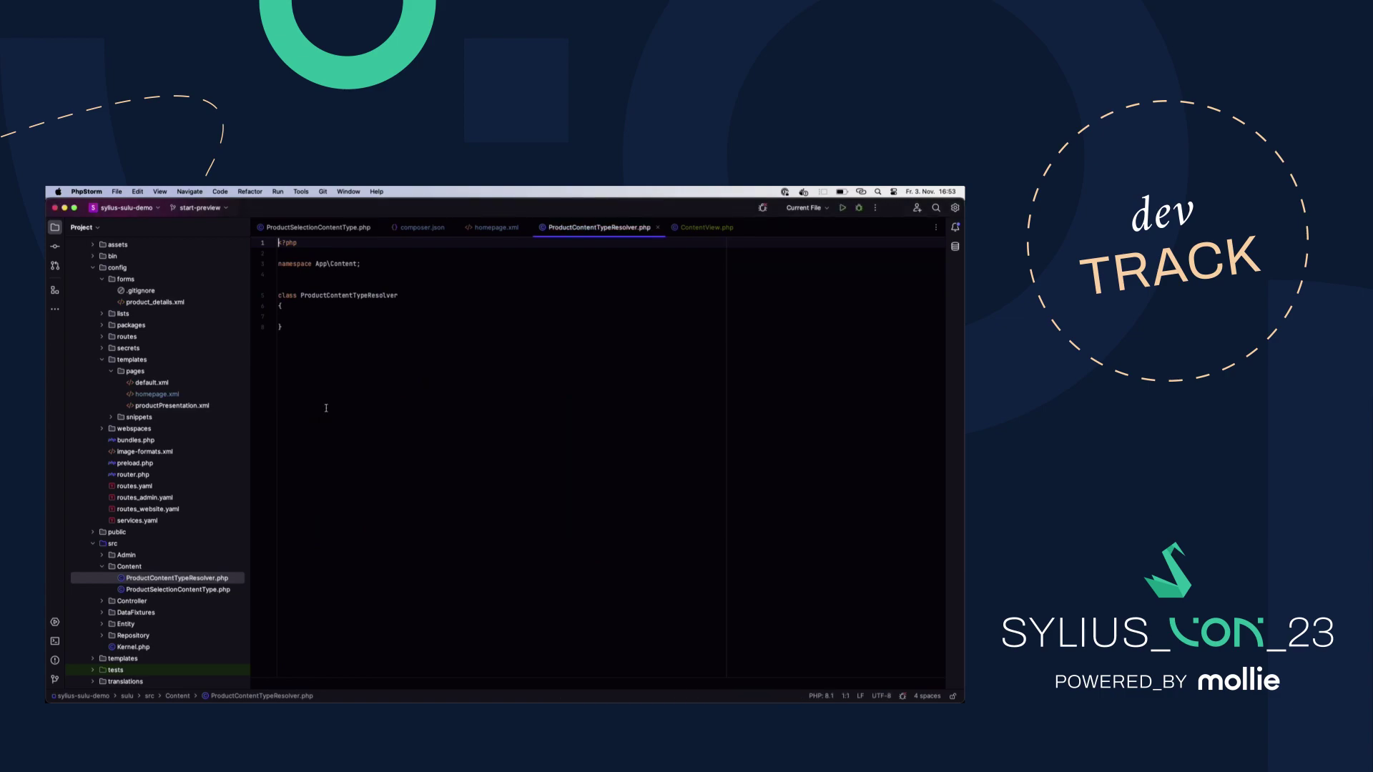
- Declare the class as implementing ContentTypeResolverInterface, with its use import added through autocomplete
left_click(440, 299)
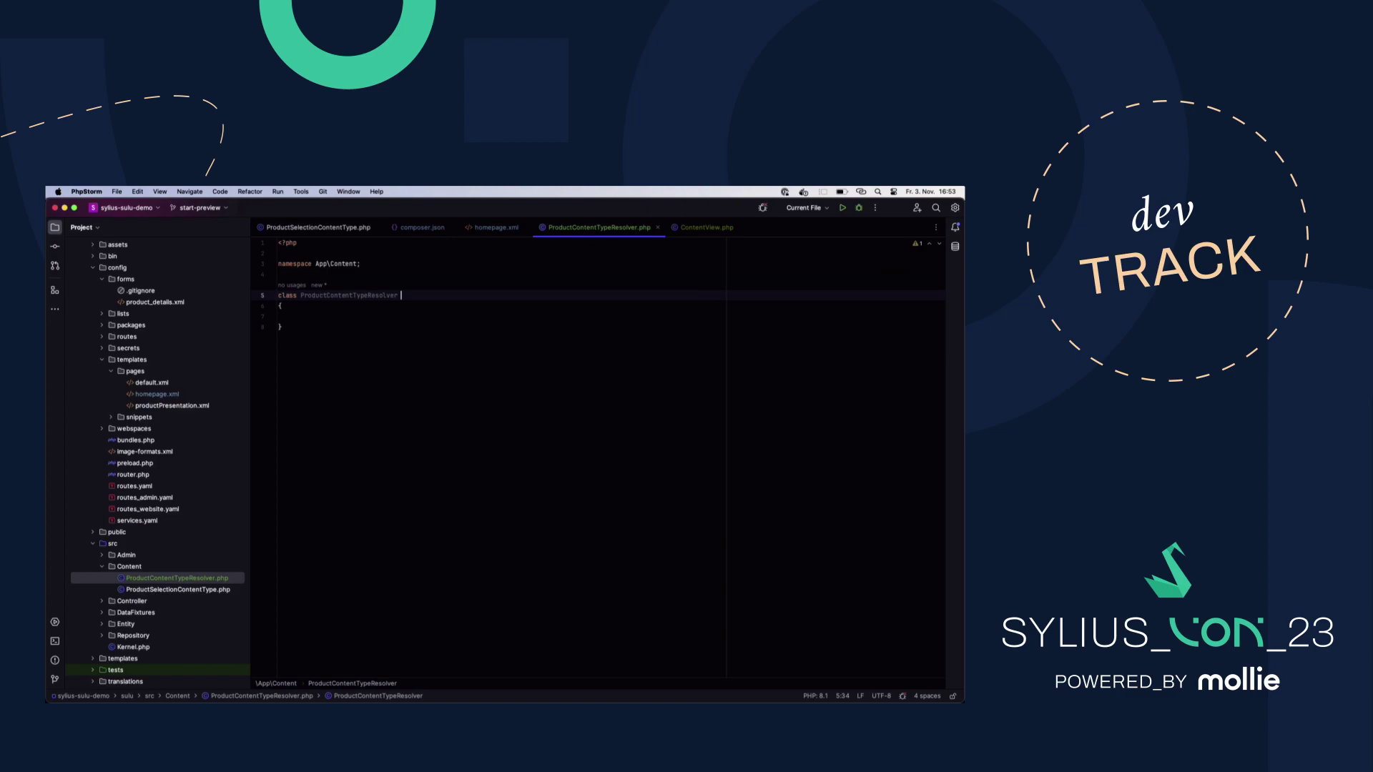
type("im")
key("Return")
type("Con")
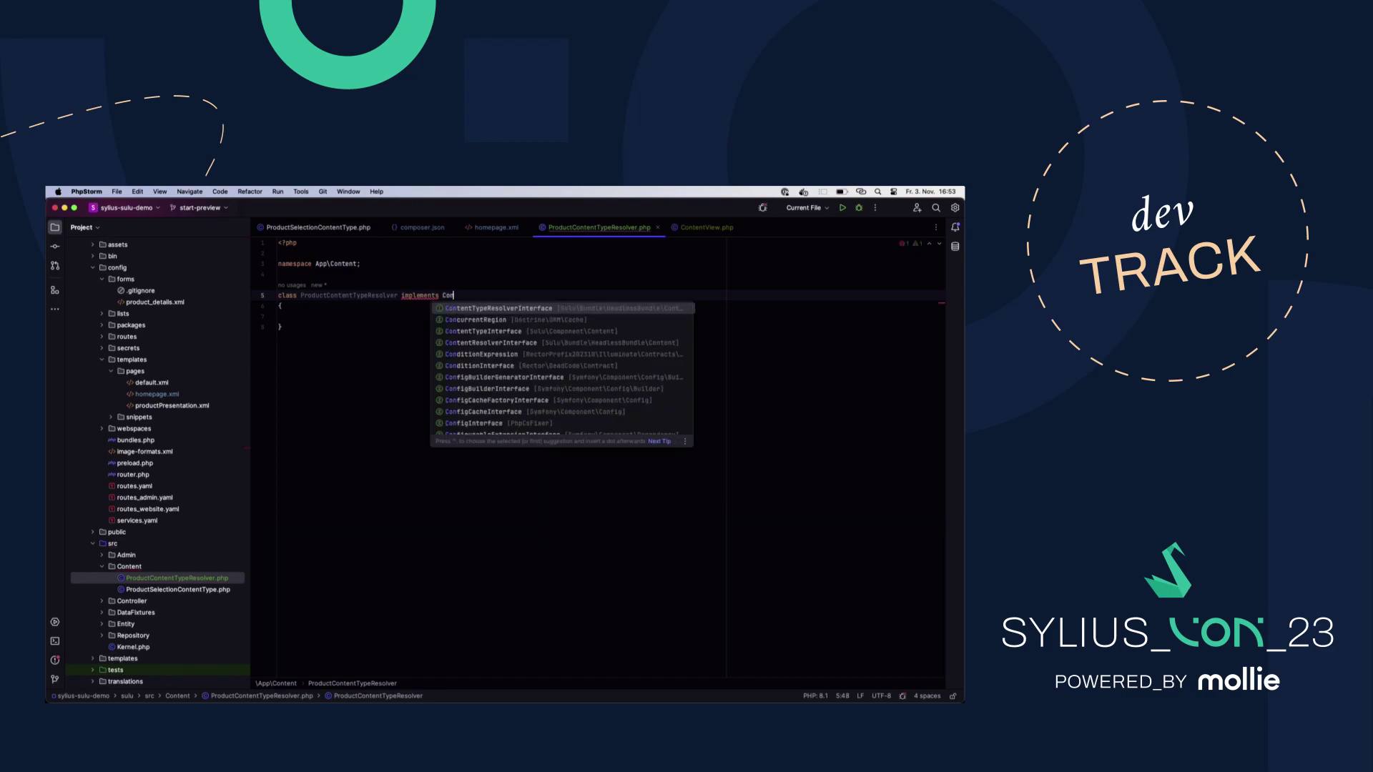
key("Return")
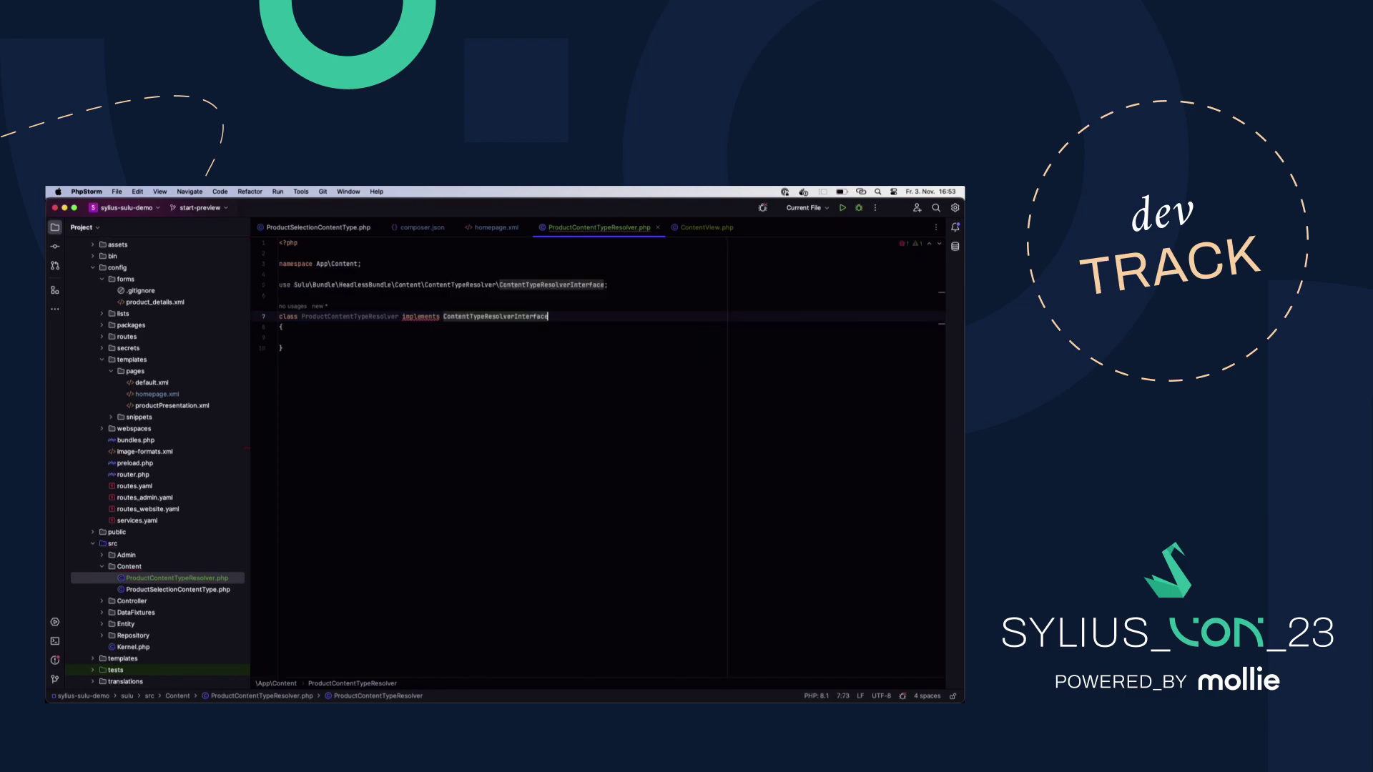
scroll(450, 299, "up", 8)
scroll(450, 299, "up", 10)
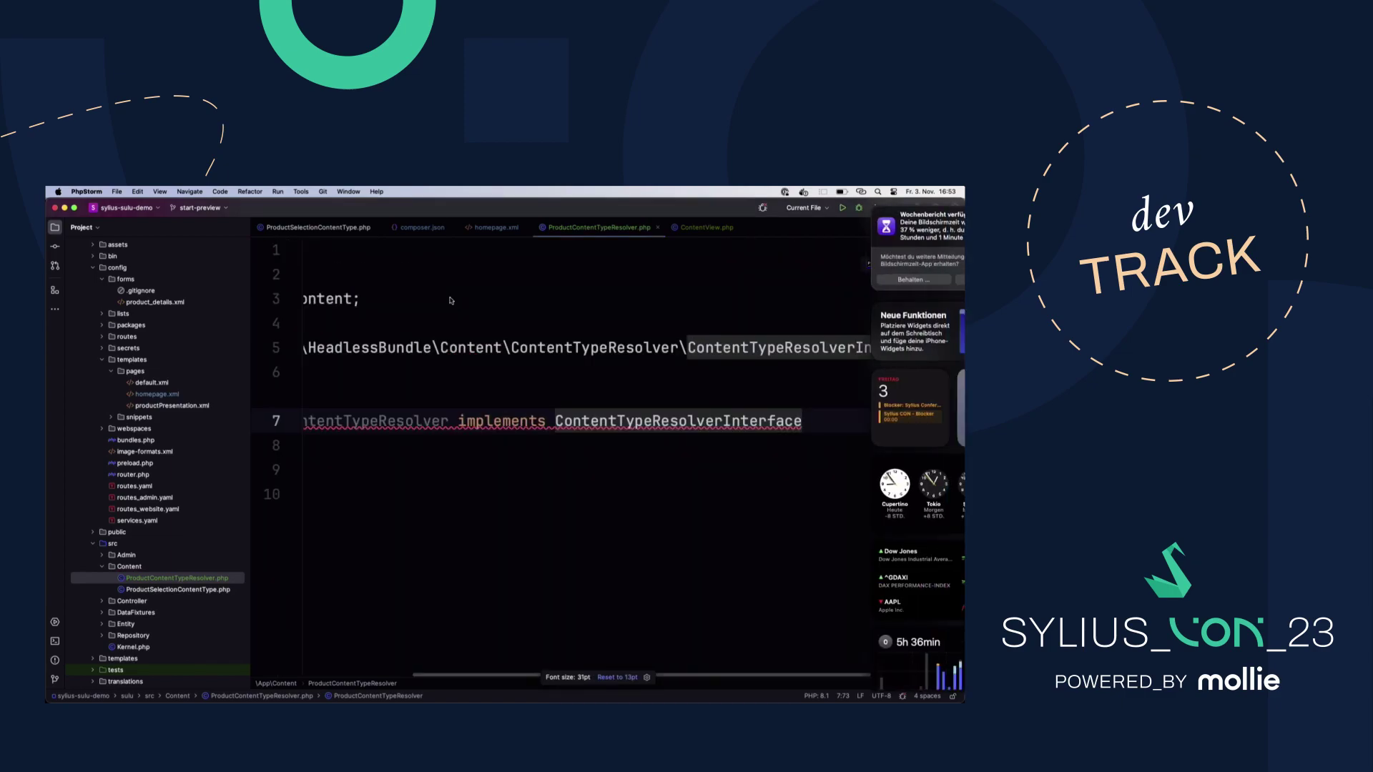
left_click(450, 299)
scroll(444, 544, "down", 6)
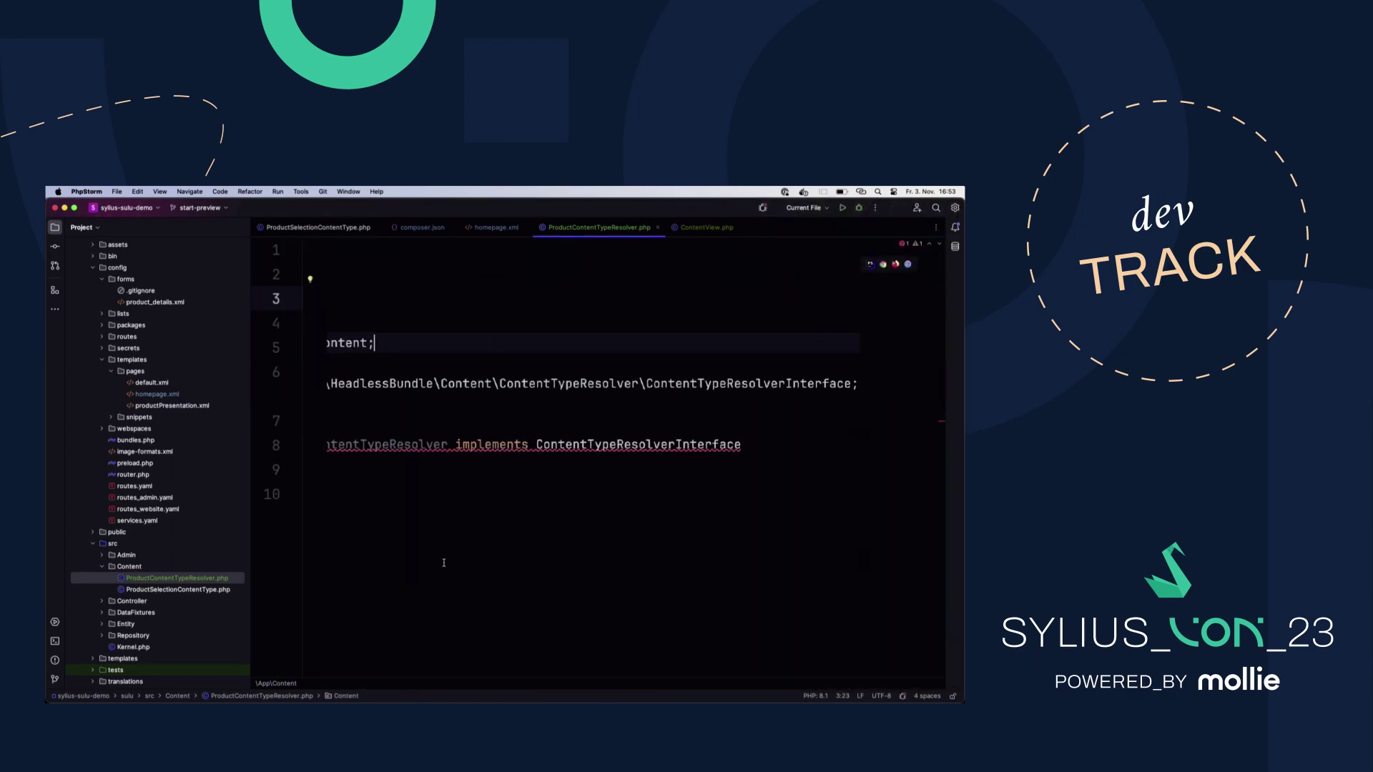
scroll(443, 554, "down", 6)
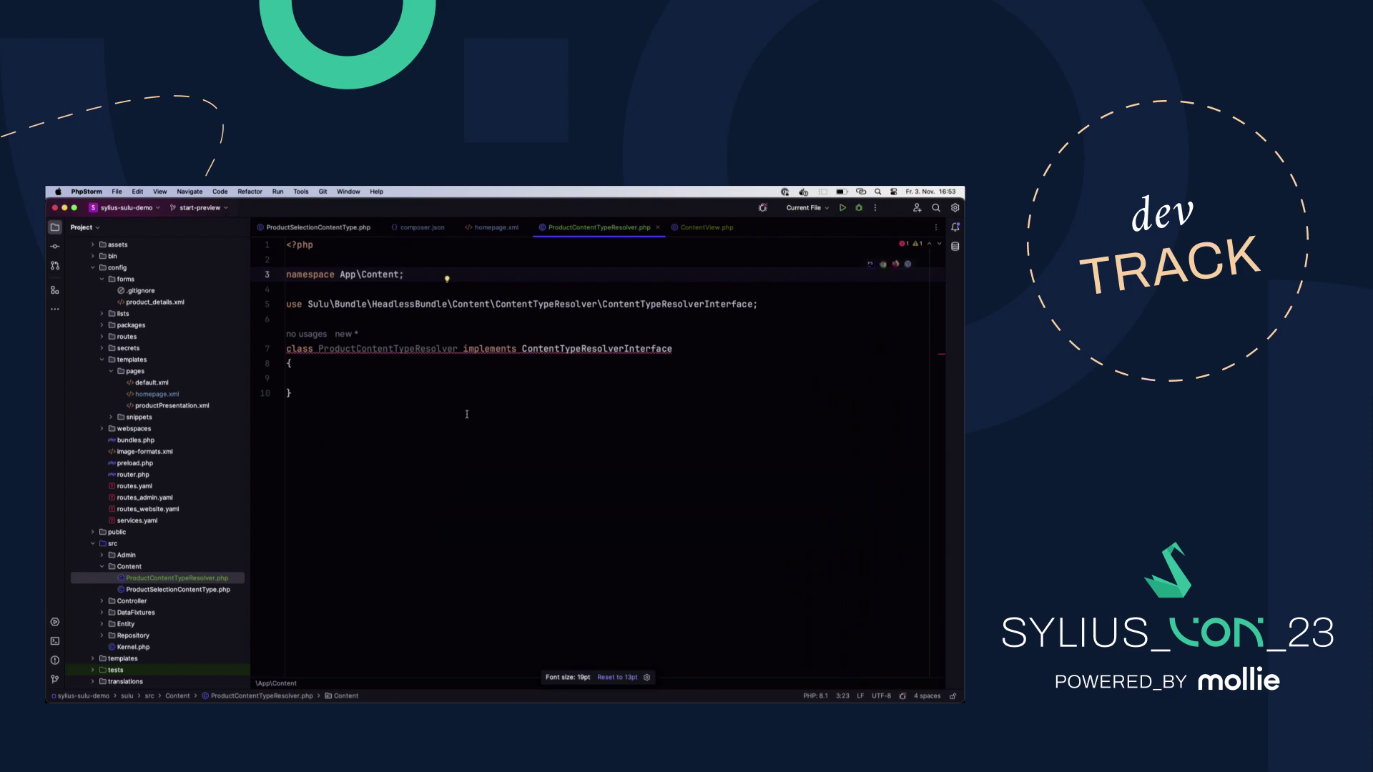
left_click(469, 339)
- Generate method stubs for the interface's resolve() and getContentType() methods
key("alt+Return")
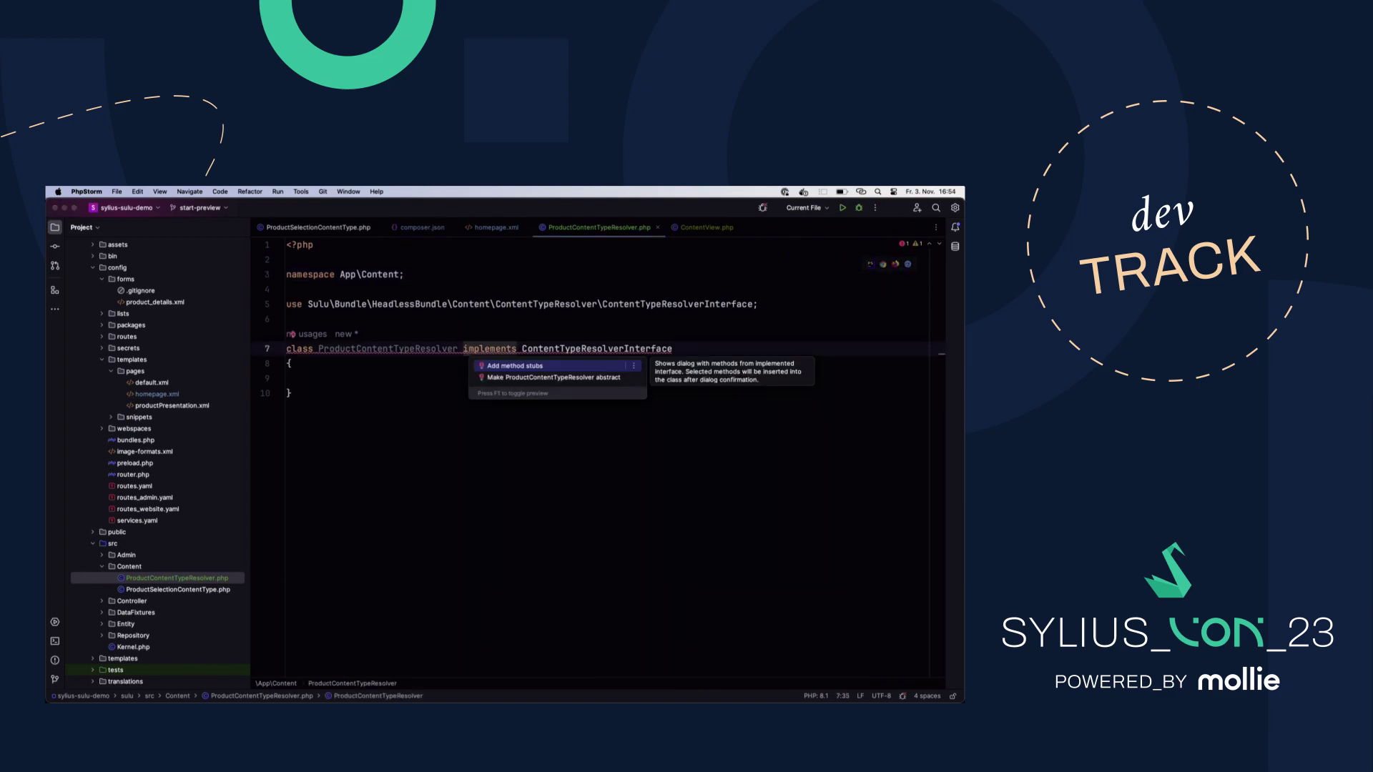
key("Return")
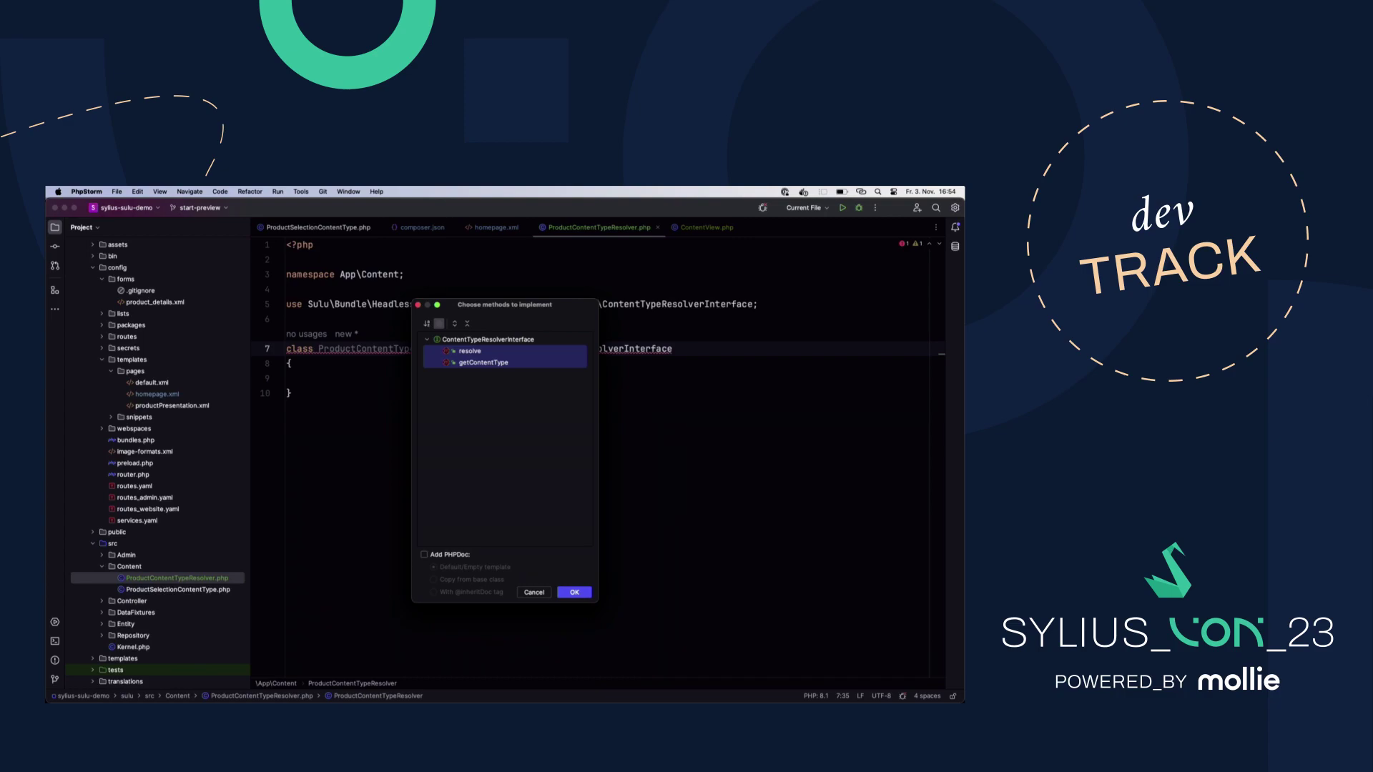
key("Return")
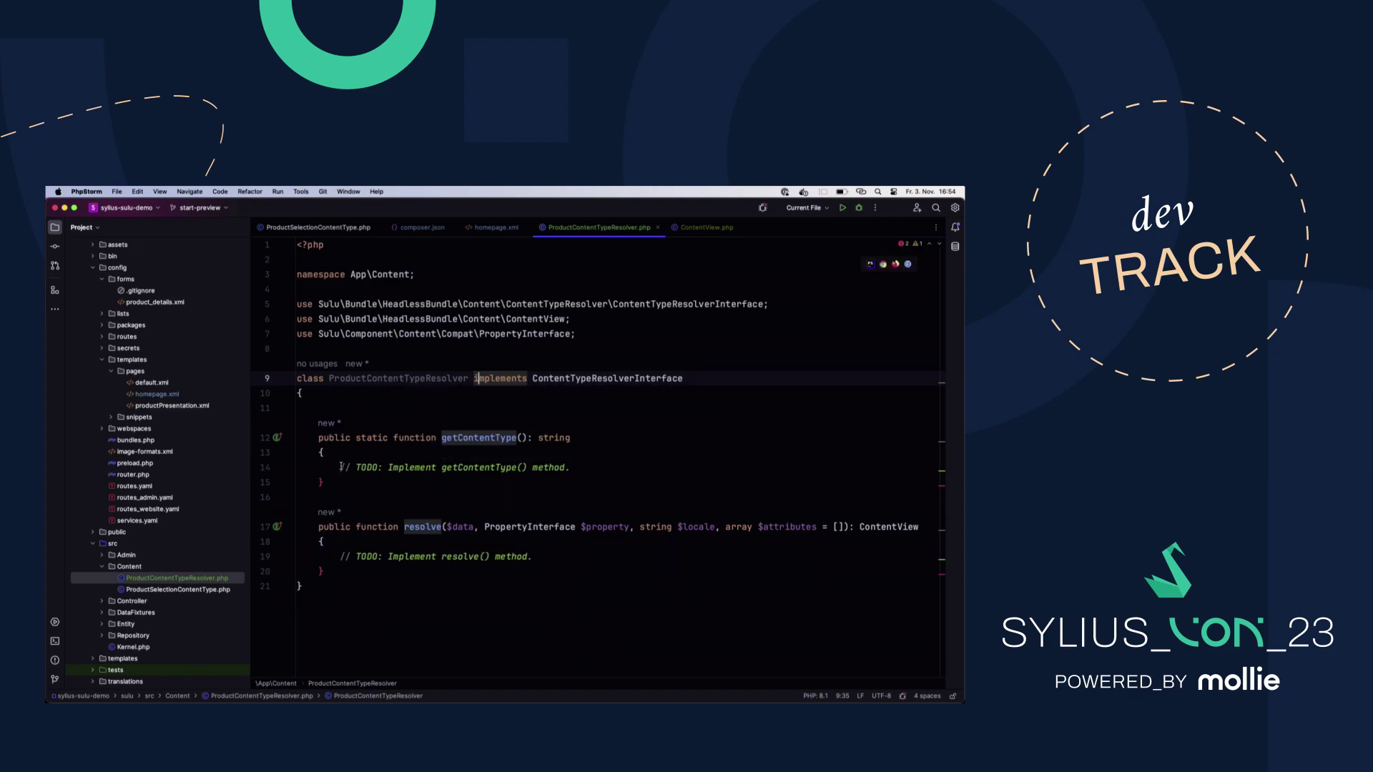
- Replace the getContentType TODO with return 'product_selection';
mouse_move(340, 467)
left_mouse_down()
mouse_move(590, 458)
mouse_move(339, 467)
left_mouse_up()
left_click(591, 468)
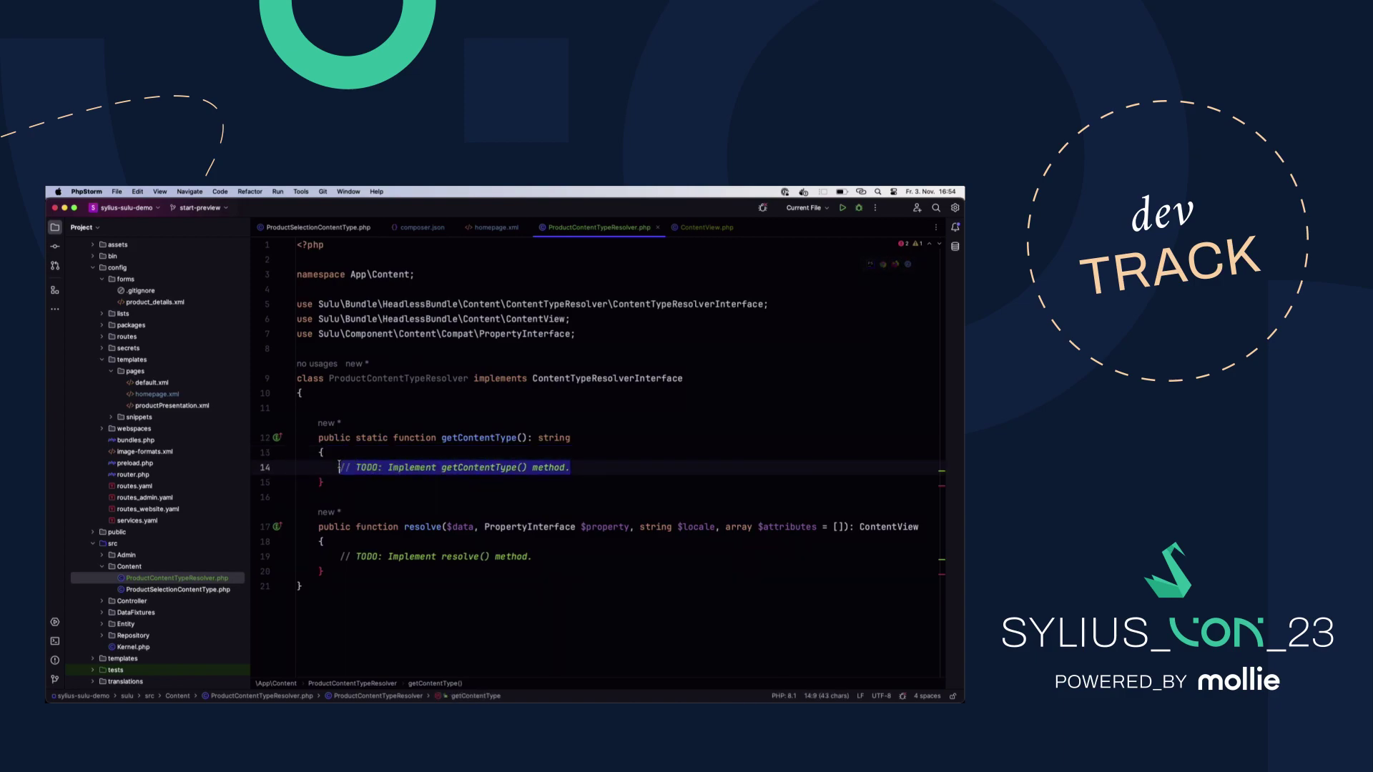
type("return ")
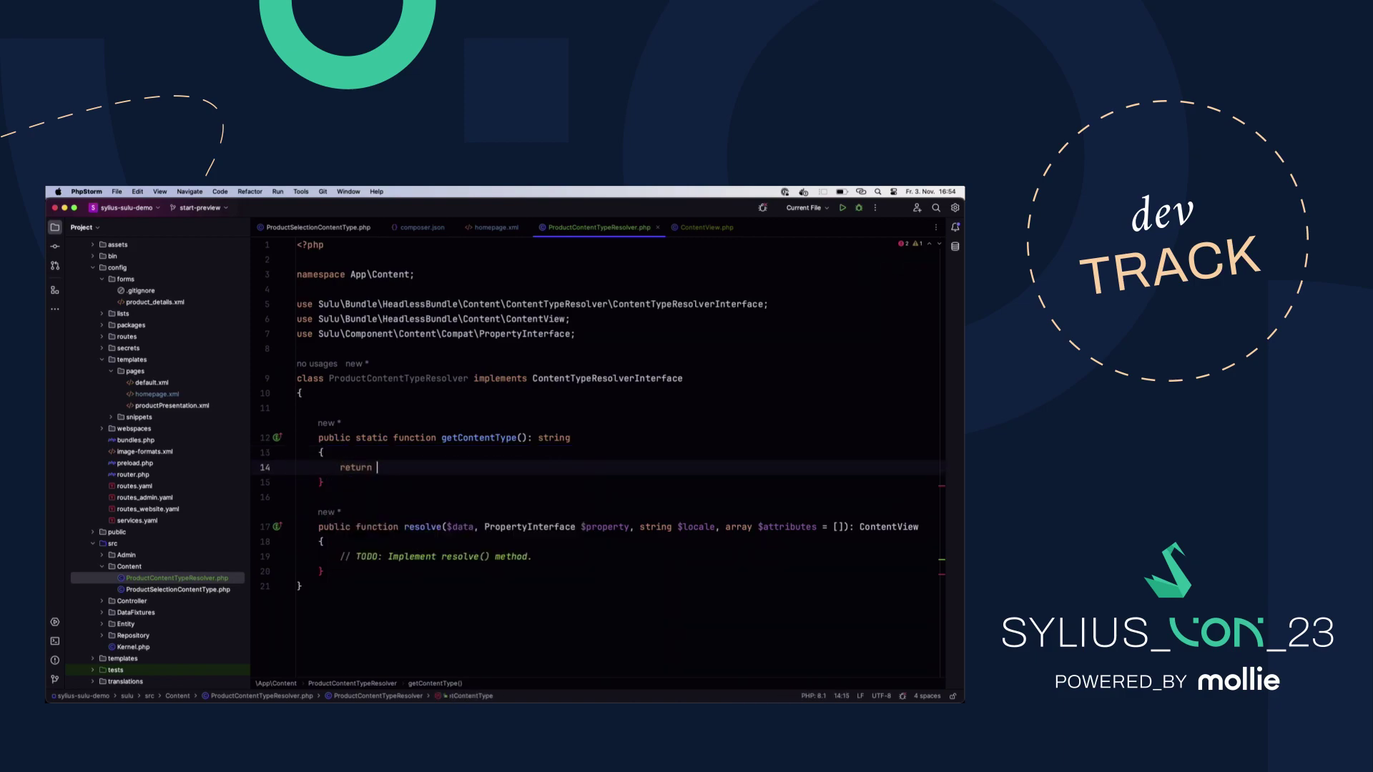
type("'")
type("product_selection';")
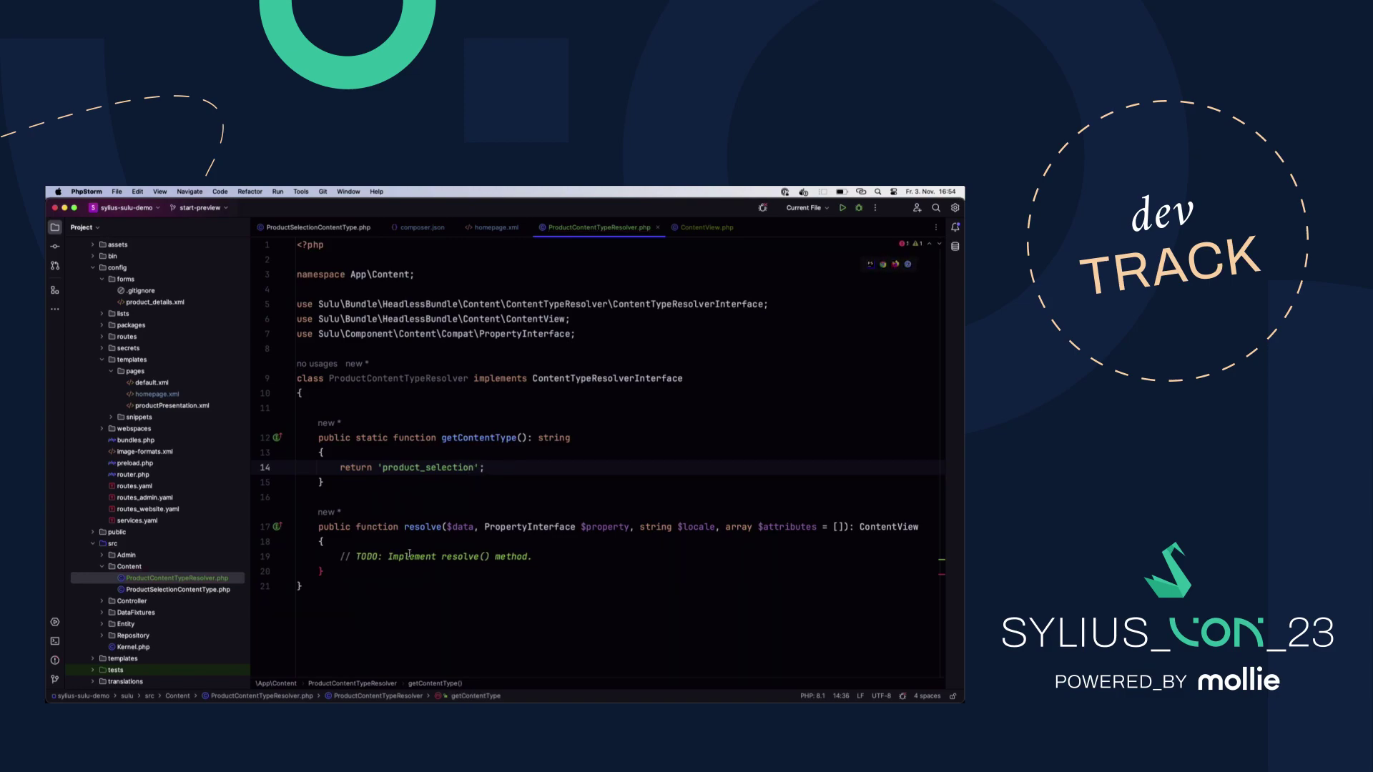
double_click(456, 527)
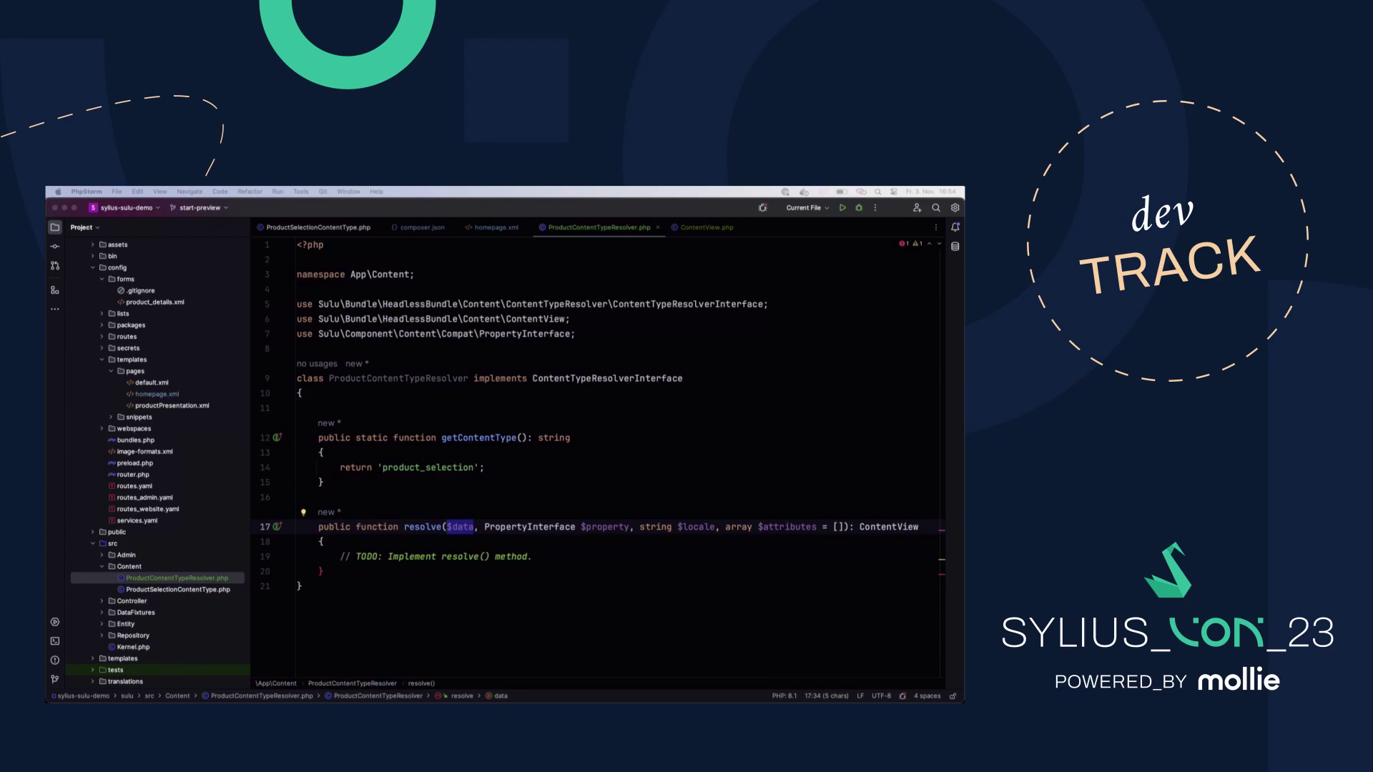
- Replace the resolve() TODO with the pasted loop returning a ContentView of product name, code and price
left_click(545, 556)
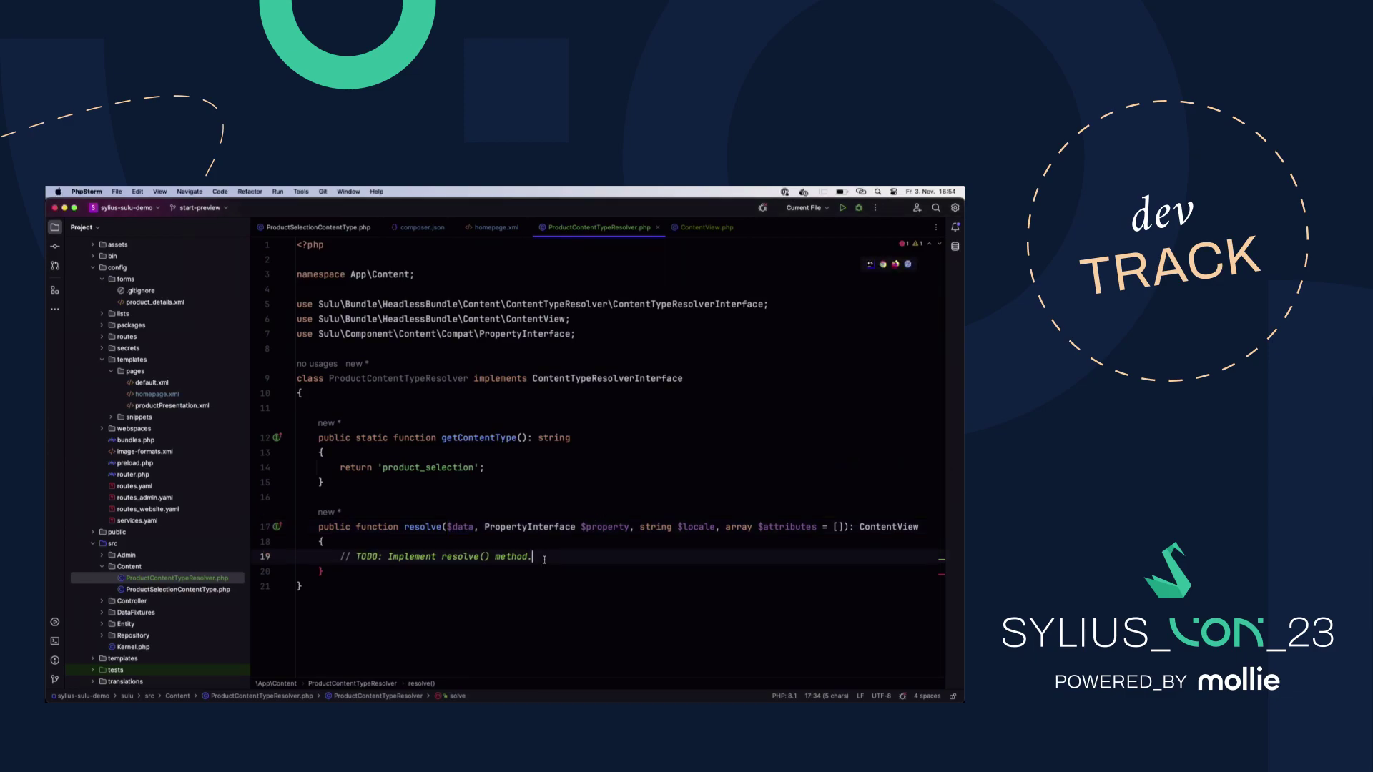
left_click_drag(356, 556, 550, 560)
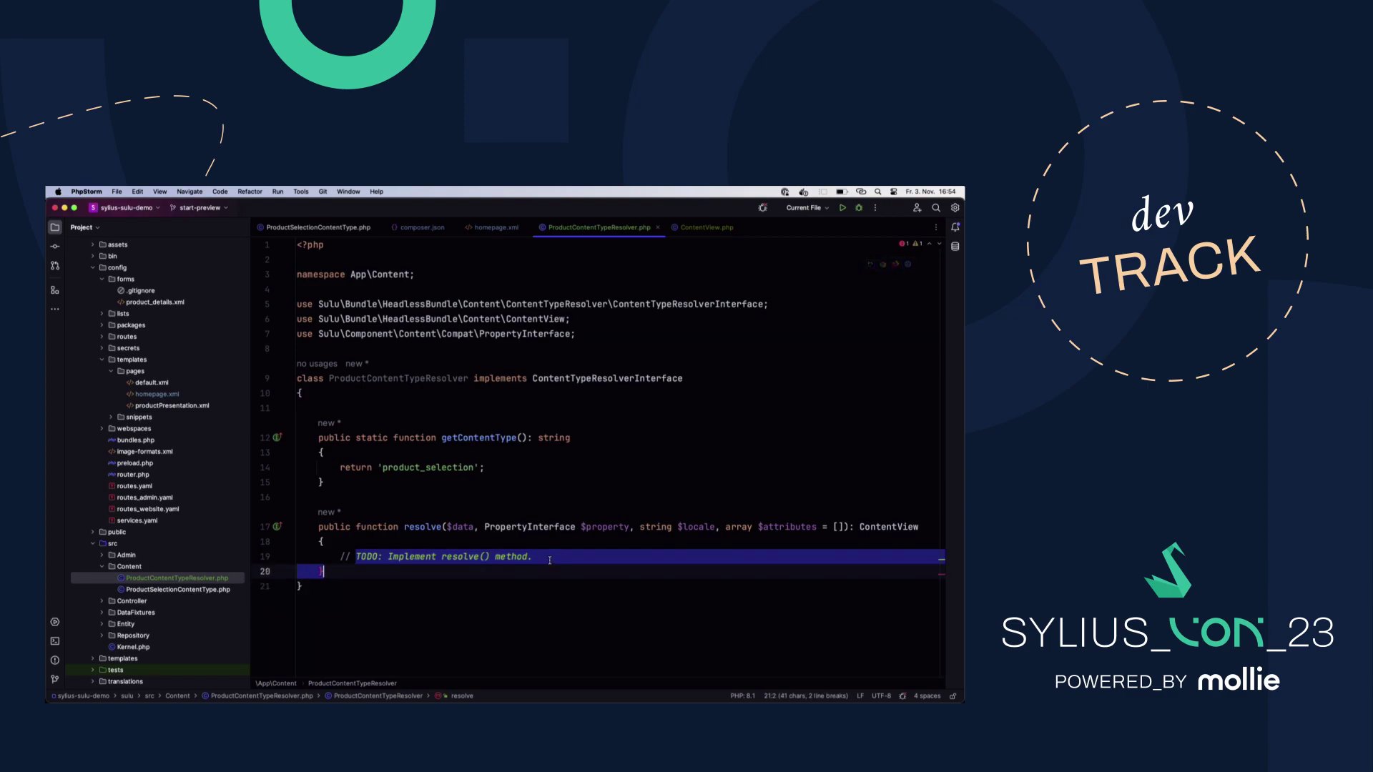
key("BackSpace")
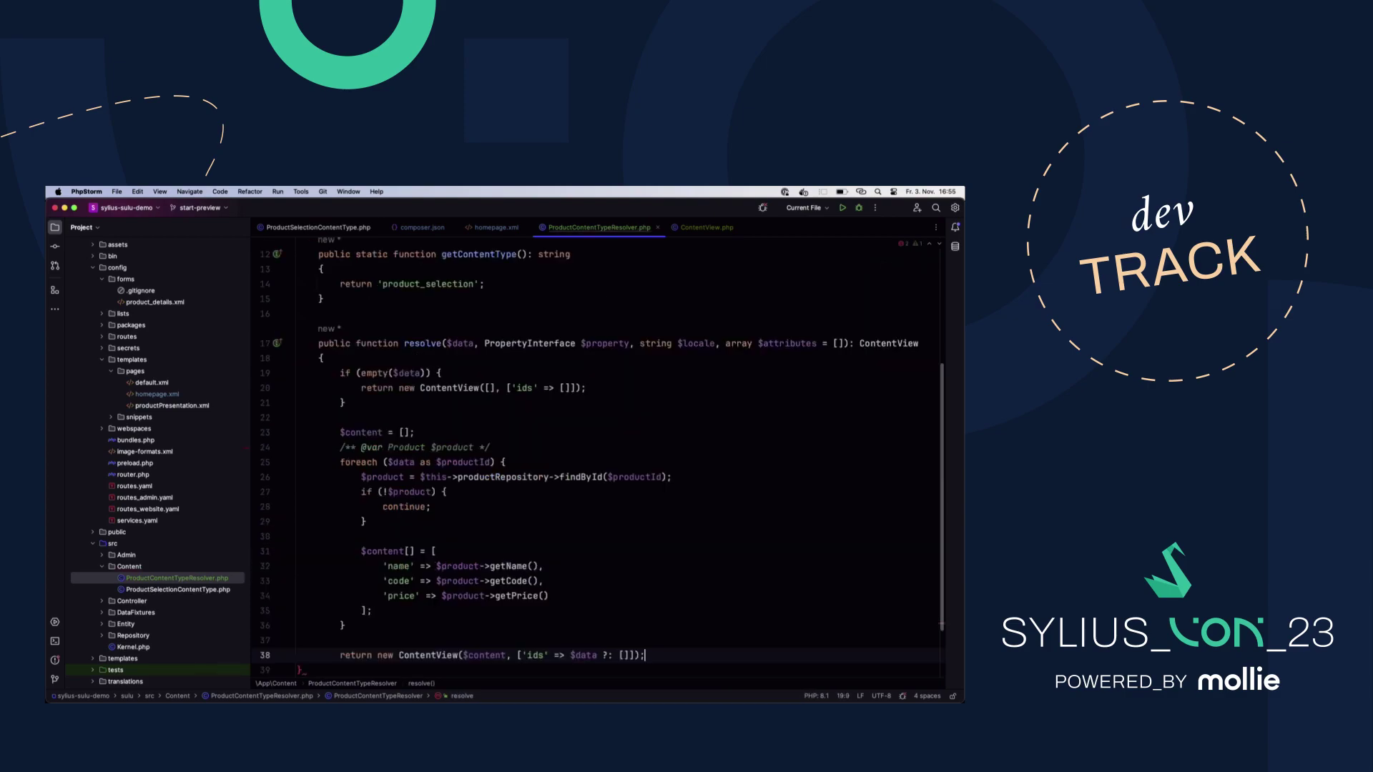
key("super+v")
key("Down")
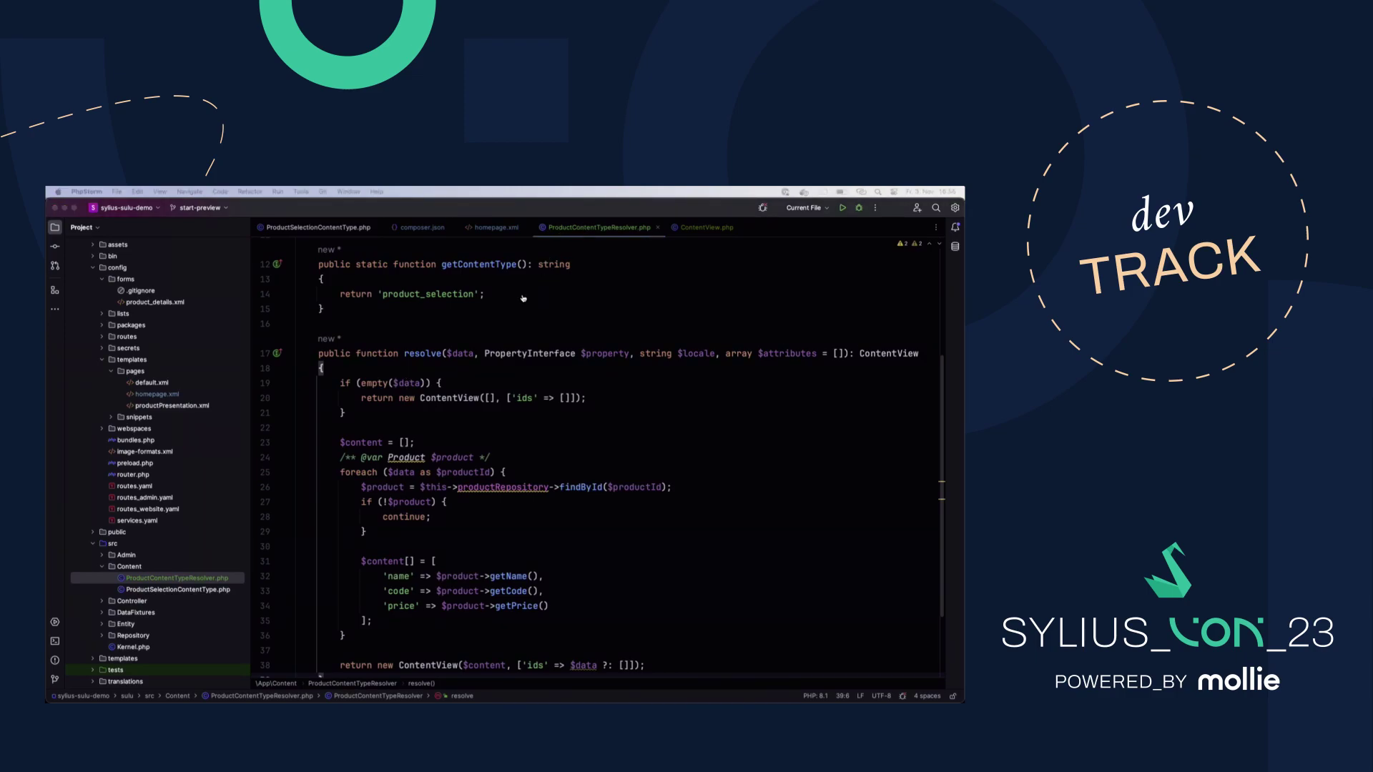
- Add a __construct(ProductRepository $productRepository) and declare the private productRepository field it assigns
scroll(572, 358, "up", 3)
scroll(500, 379, "up", 6)
left_click(371, 405)
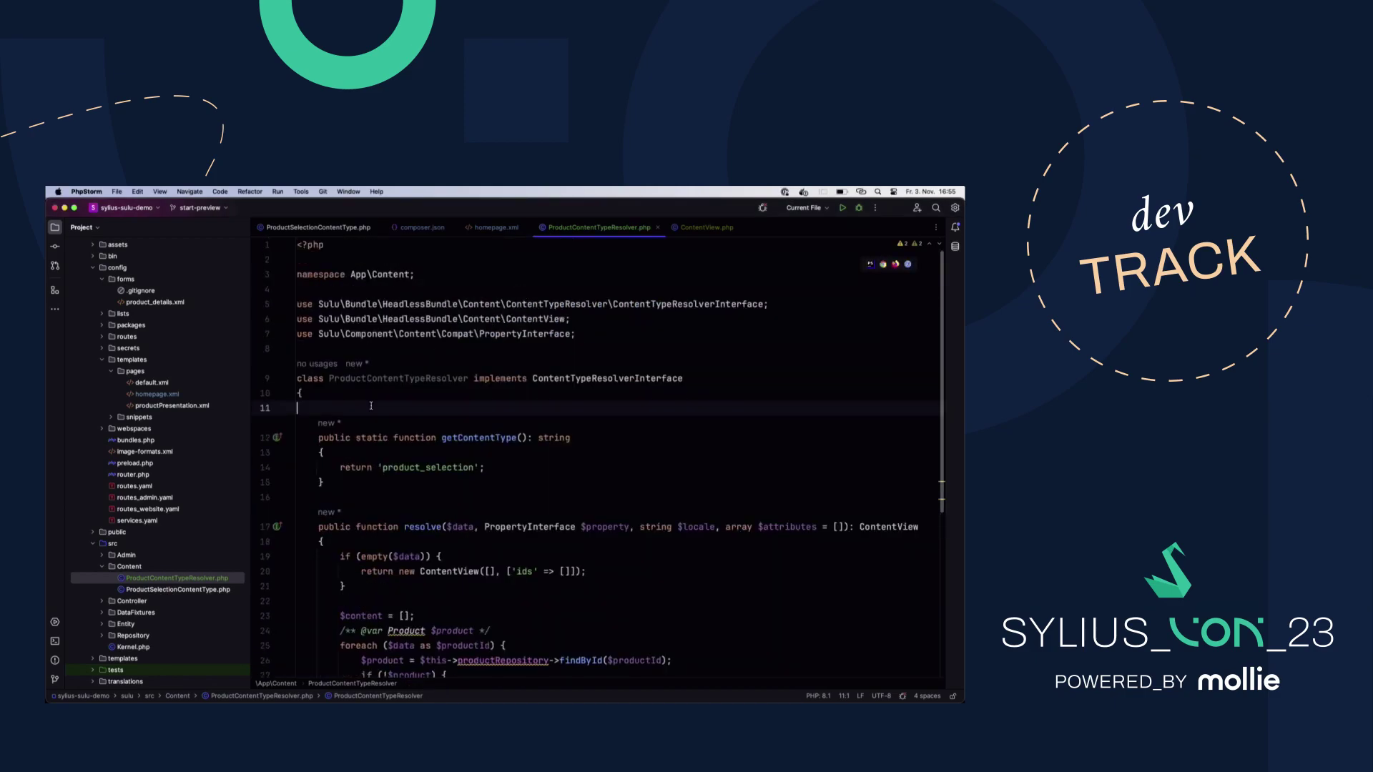
type("public function __construct(ProductRepository $productRepository) { $this->productRepository = $productRepository; }")
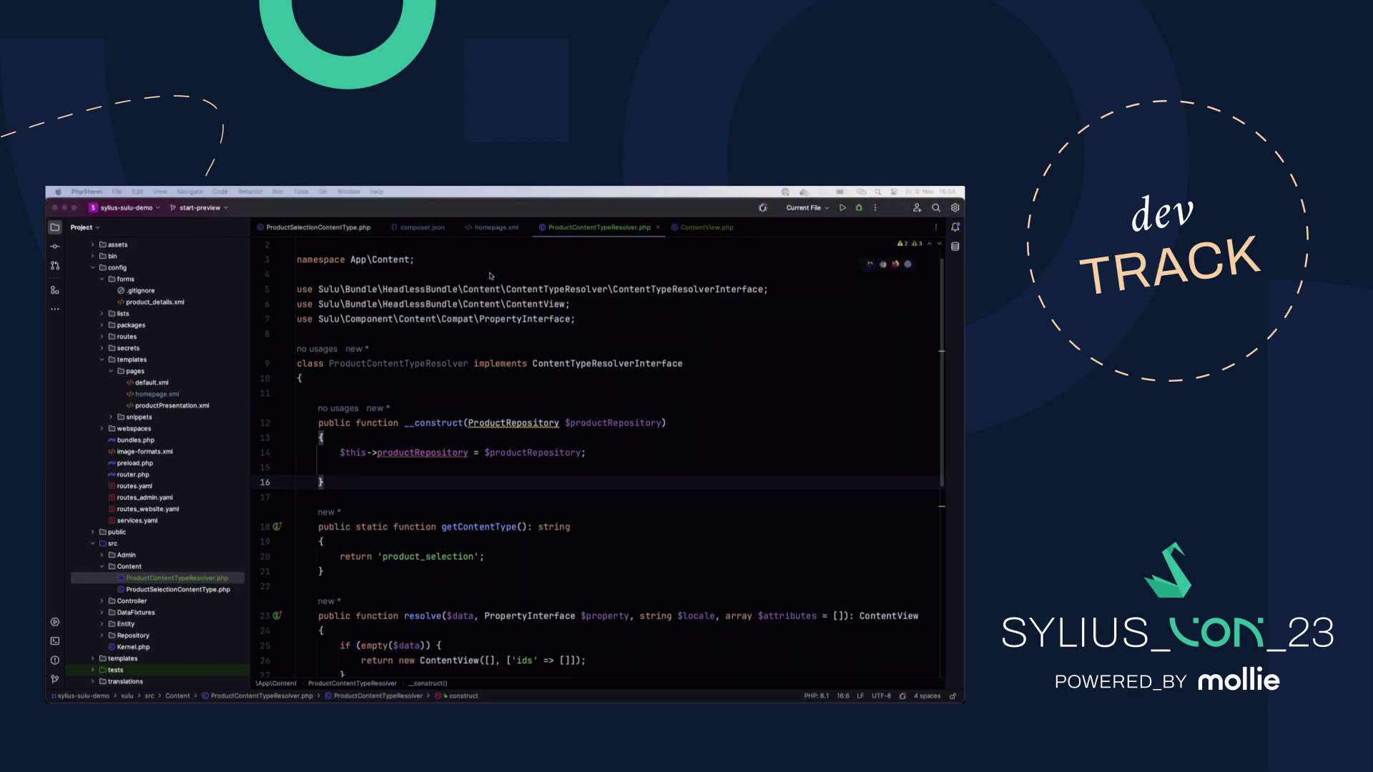
left_click(355, 365)
key("alt+Return")
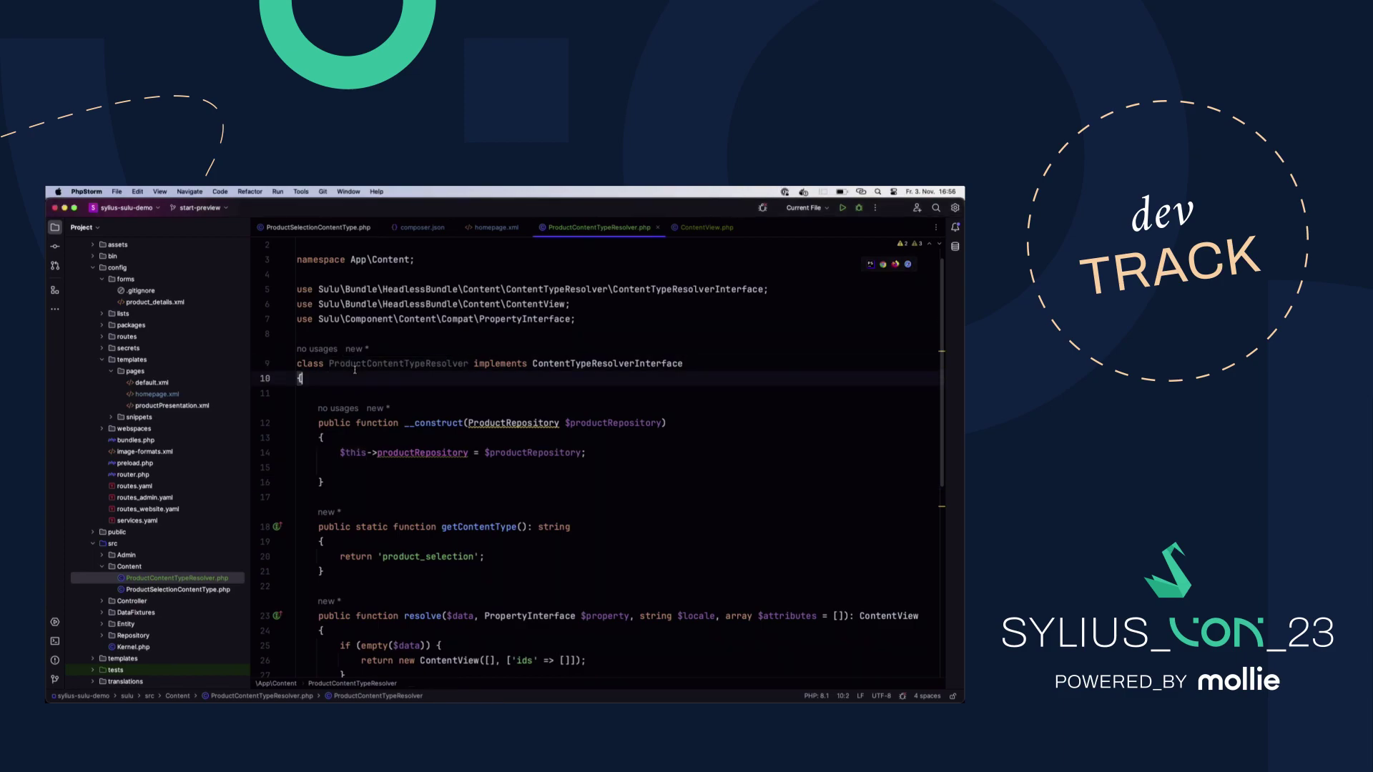
key("Return")
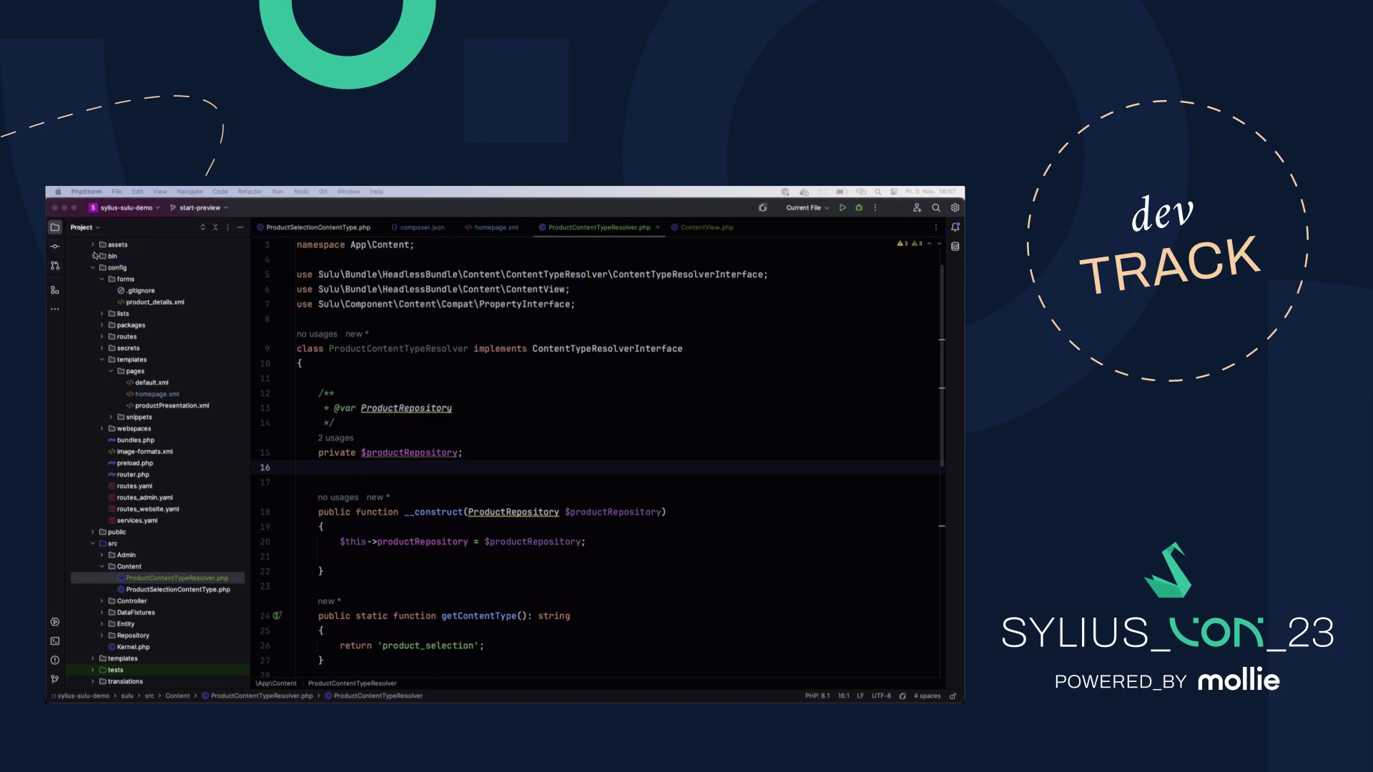
- Minimize PhpStorm to reveal the Great Shop homepage editor in Safari
left_click(71, 212)
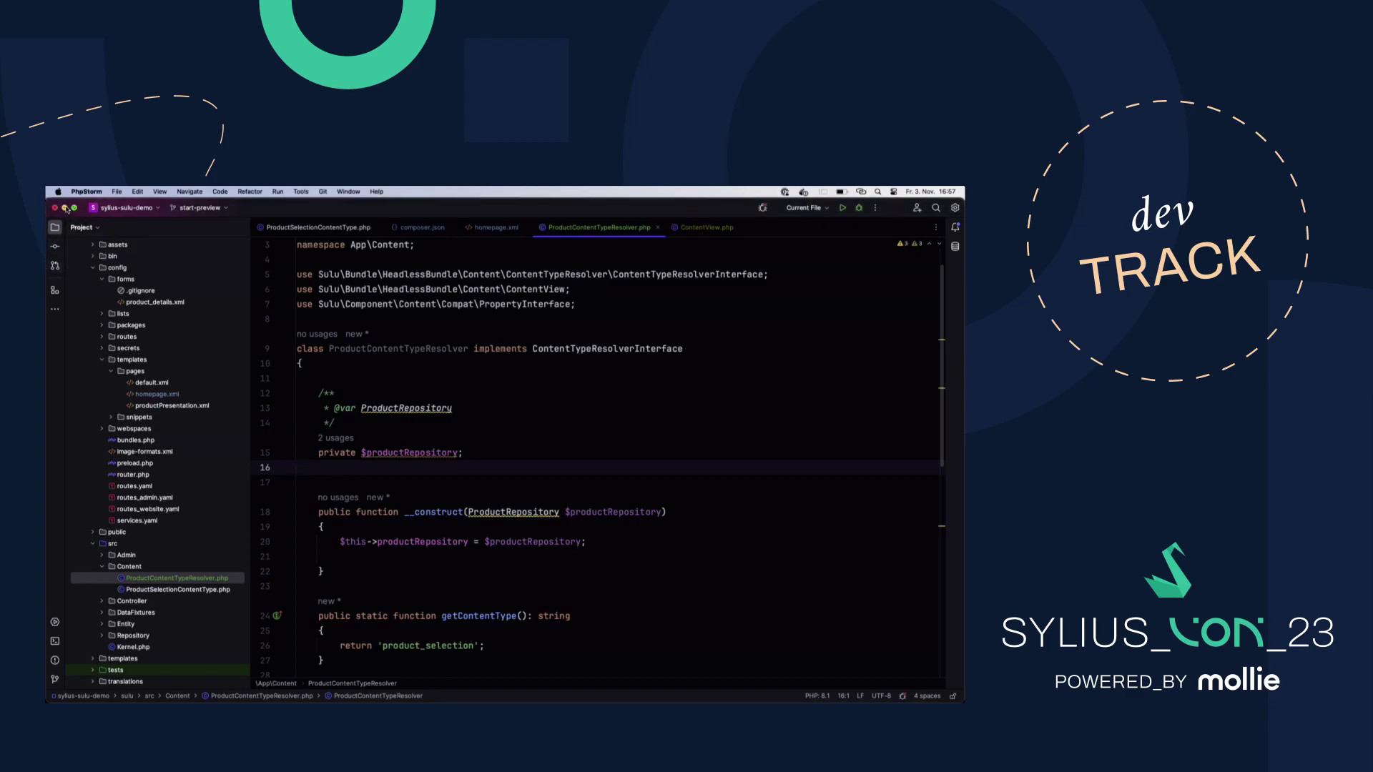
left_click(64, 208)
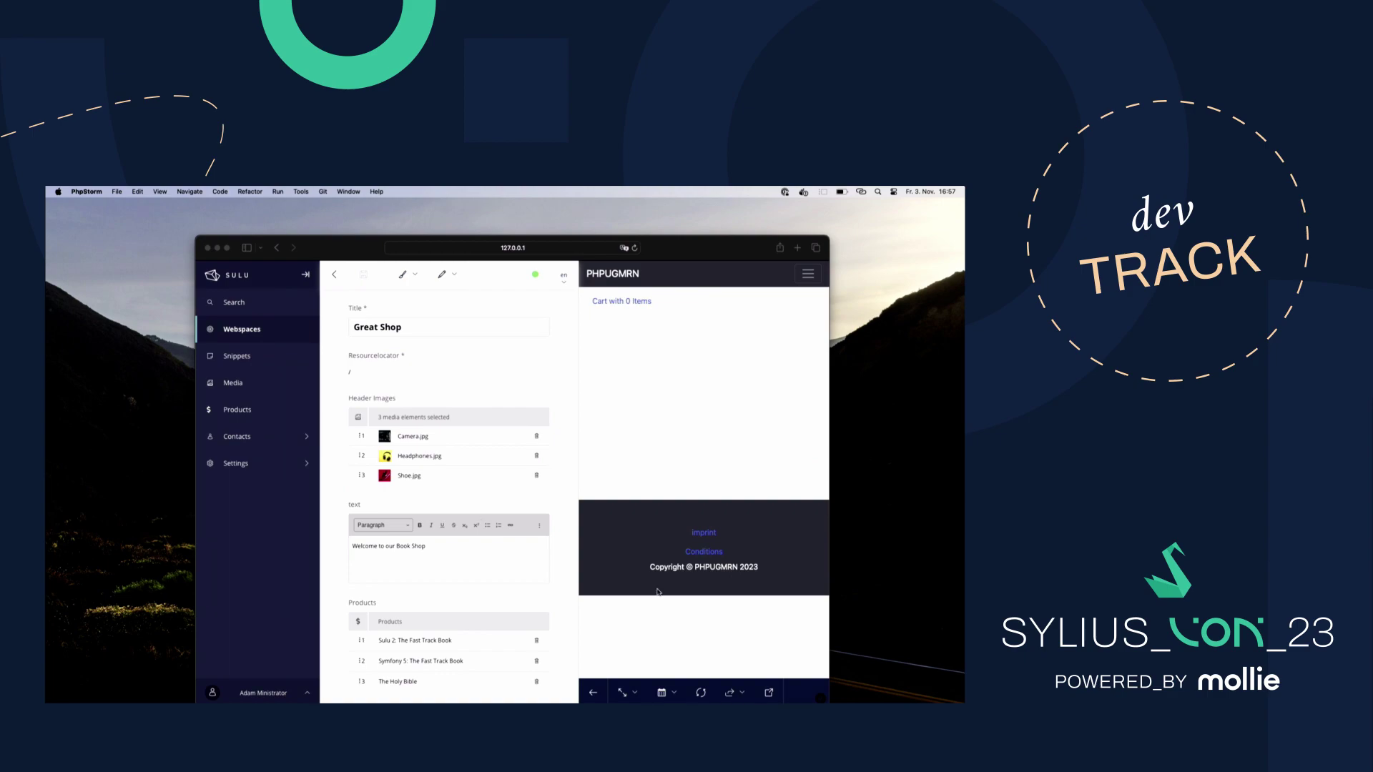